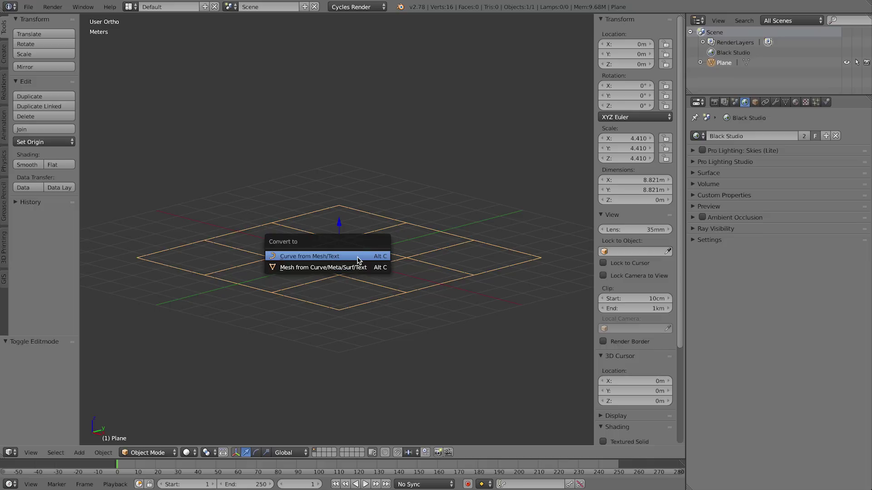
Convert the grid mesh to a curve with Full fill and a bevel depth of about 1.8 cm.
{"action": "left_click", "coordinate": [358, 258]}
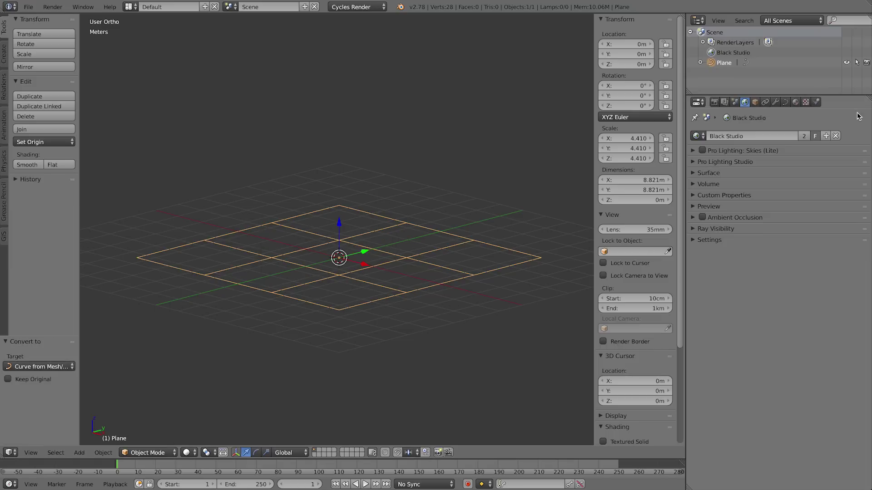
{"action": "left_click", "coordinate": [785, 102]}
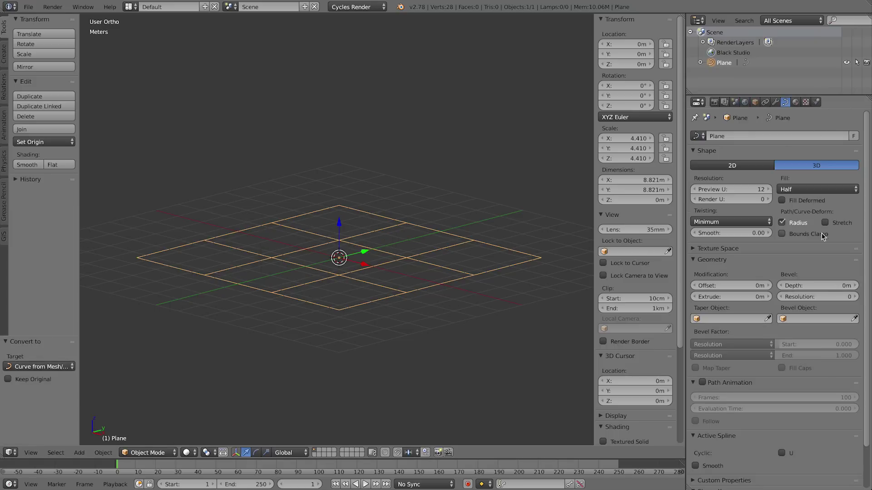
{"action": "left_click", "coordinate": [810, 189]}
{"action": "left_click", "coordinate": [810, 178]}
{"action": "mouse_move", "coordinate": [812, 285]}
{"action": "left_mouse_down"}
{"action": "mouse_move", "coordinate": [831, 286]}
{"action": "mouse_move", "coordinate": [813, 287]}
{"action": "left_mouse_up"}
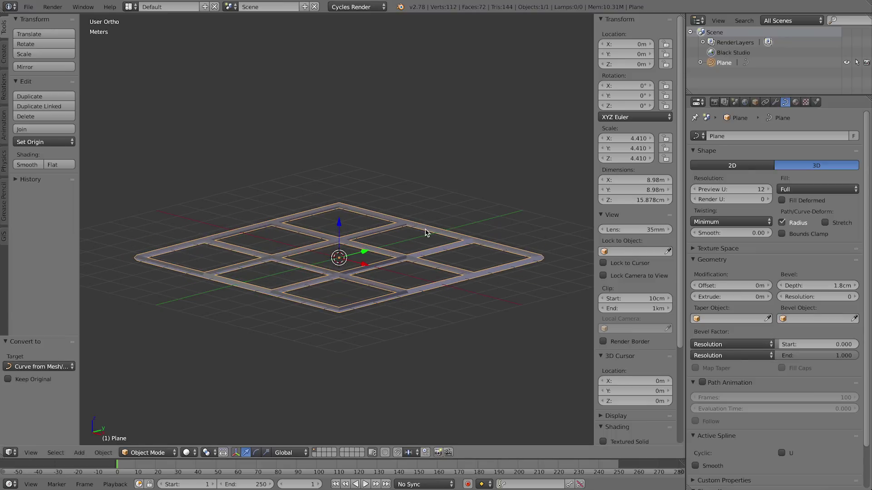
Convert the beveled grid curve back to a mesh and add a new particle system to it.
{"action": "key", "text": "alt+c"}
{"action": "left_click", "coordinate": [418, 242]}
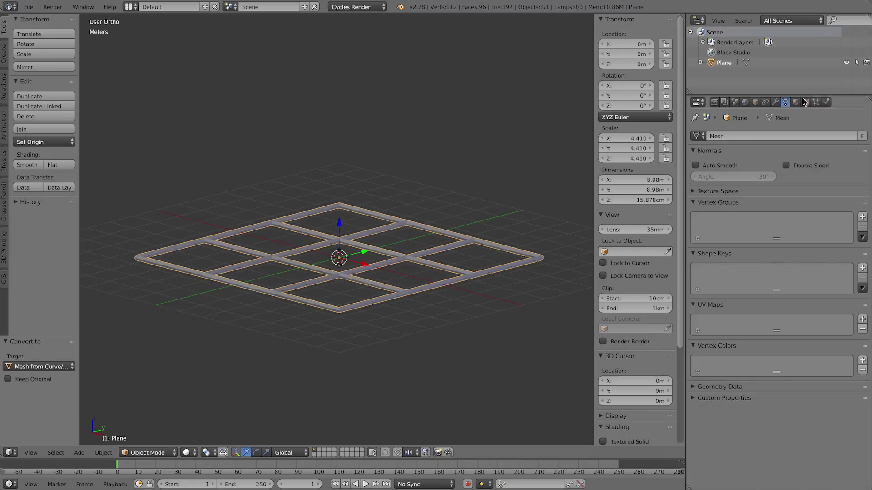
{"action": "left_click", "coordinate": [816, 102]}
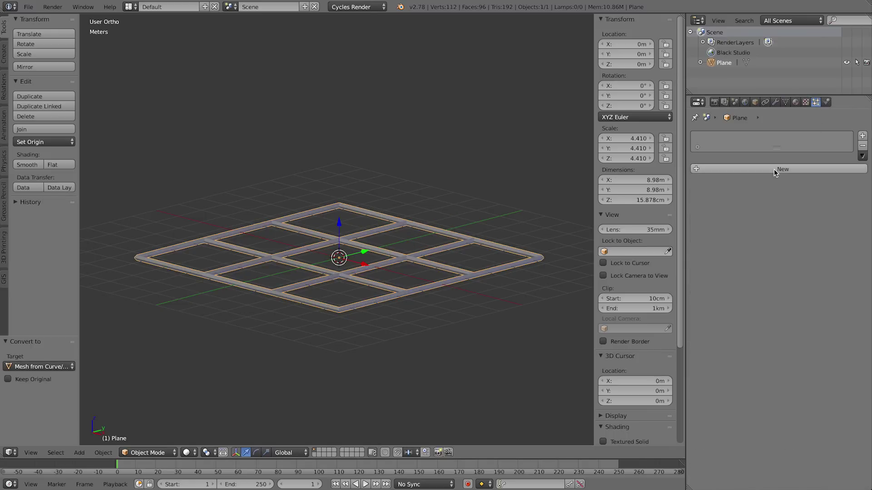
{"action": "left_click", "coordinate": [774, 169]}
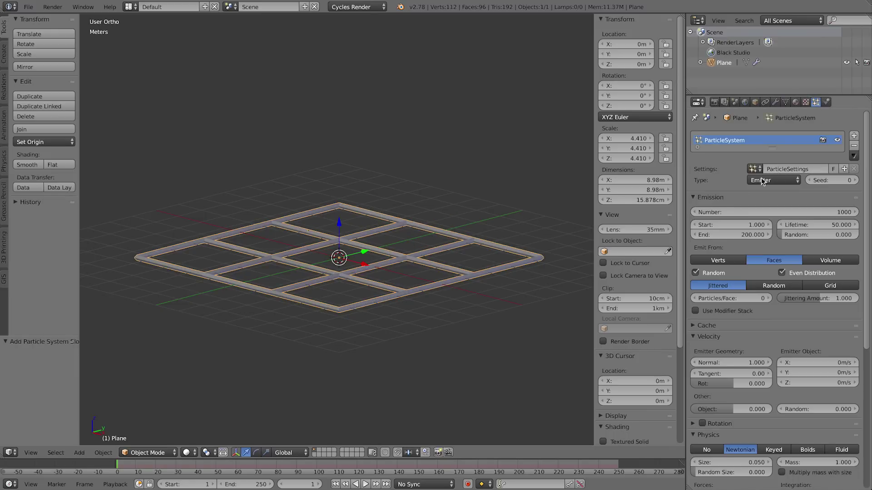
Set the particle emission number to 100 and the end frame to 1.
{"action": "left_click", "coordinate": [778, 213]}
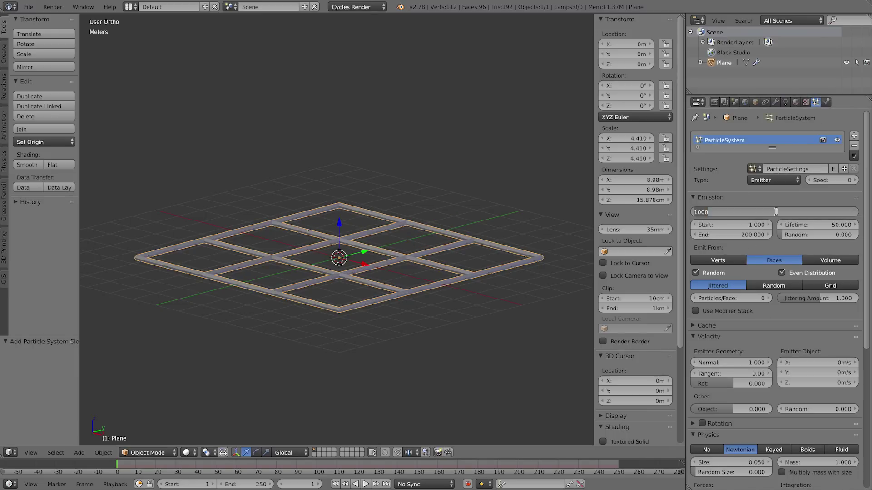
{"action": "type", "text": "100"}
{"action": "key", "text": "Return"}
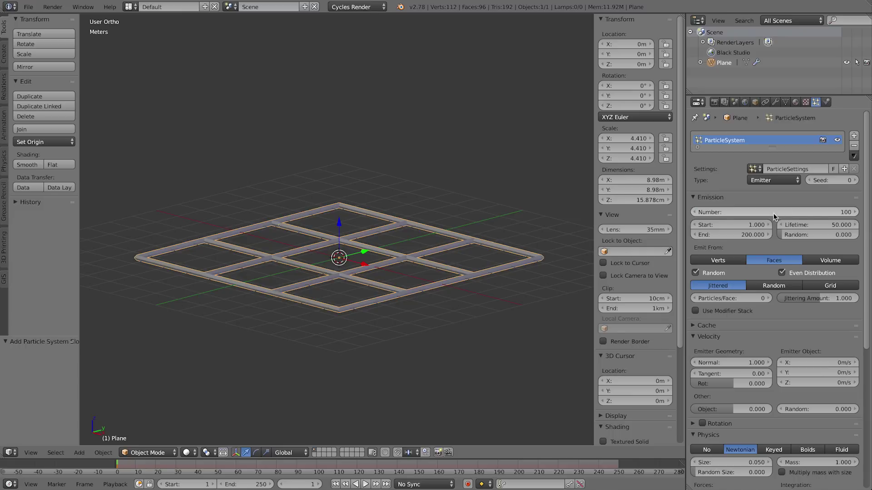
{"action": "left_click", "coordinate": [736, 235]}
{"action": "type", "text": "1"}
{"action": "key", "text": "Return"}
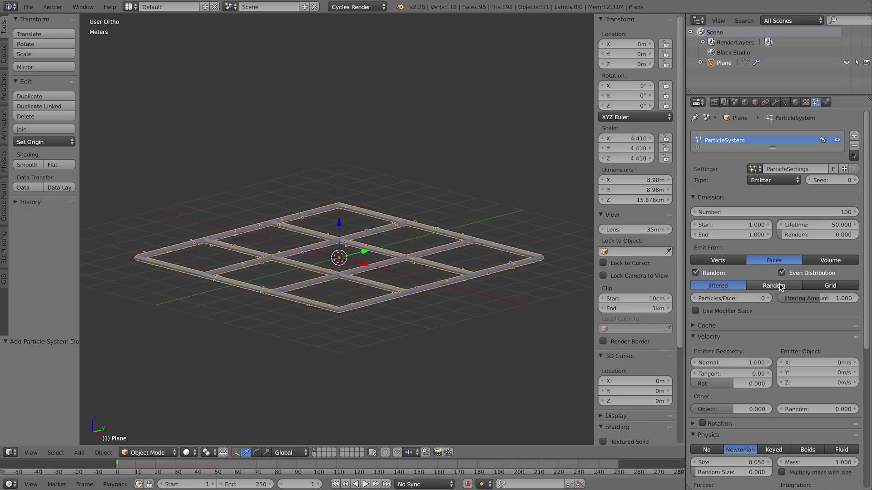
Set the particle physics to No, disable rendering of the emitter, and render the particles as Object.
{"action": "scroll", "coordinate": [750, 284], "scroll_direction": "down", "scroll_amount": 3}
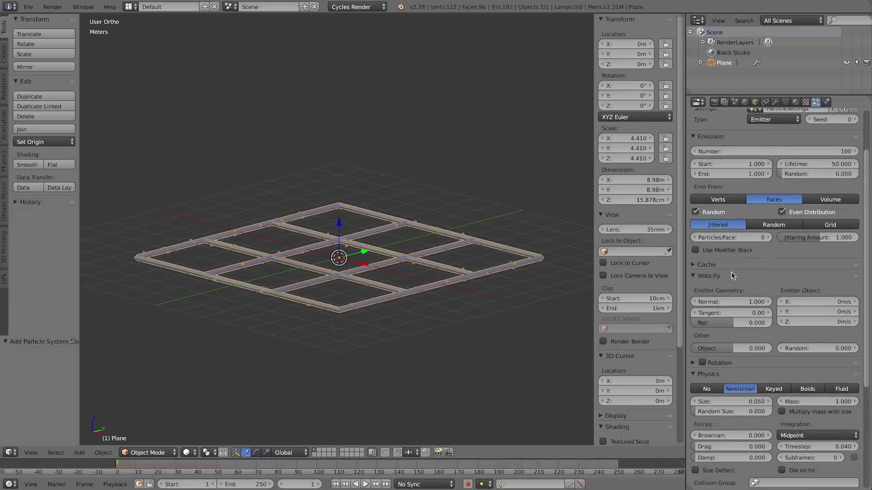
{"action": "scroll", "coordinate": [722, 374], "scroll_direction": "down", "scroll_amount": 3}
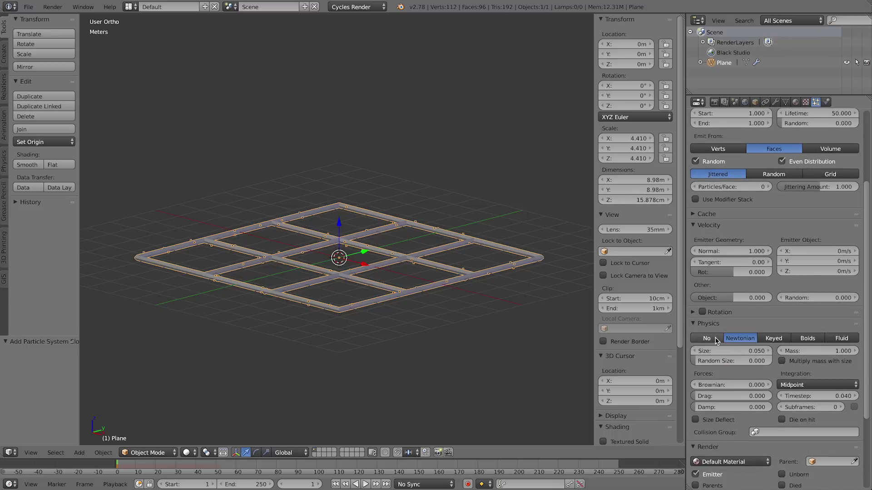
{"action": "left_click", "coordinate": [715, 339]}
{"action": "scroll", "coordinate": [753, 364], "scroll_direction": "down", "scroll_amount": 1}
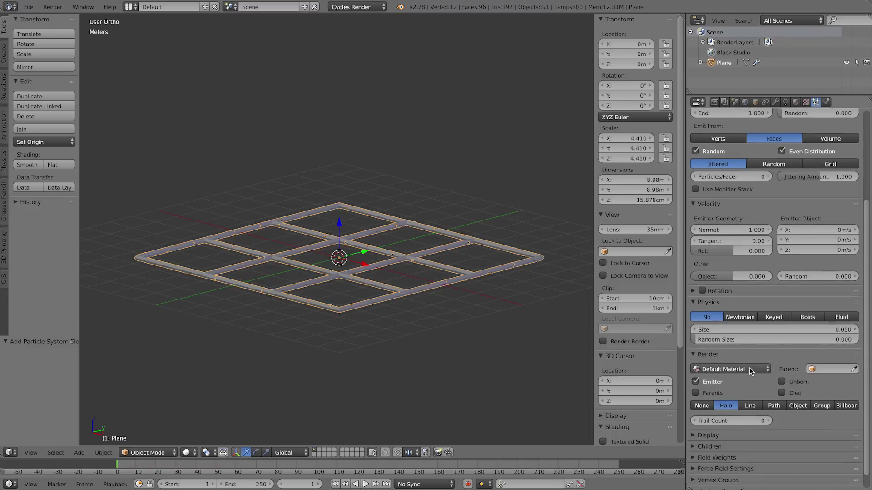
{"action": "left_click", "coordinate": [713, 382]}
{"action": "left_click", "coordinate": [798, 406]}
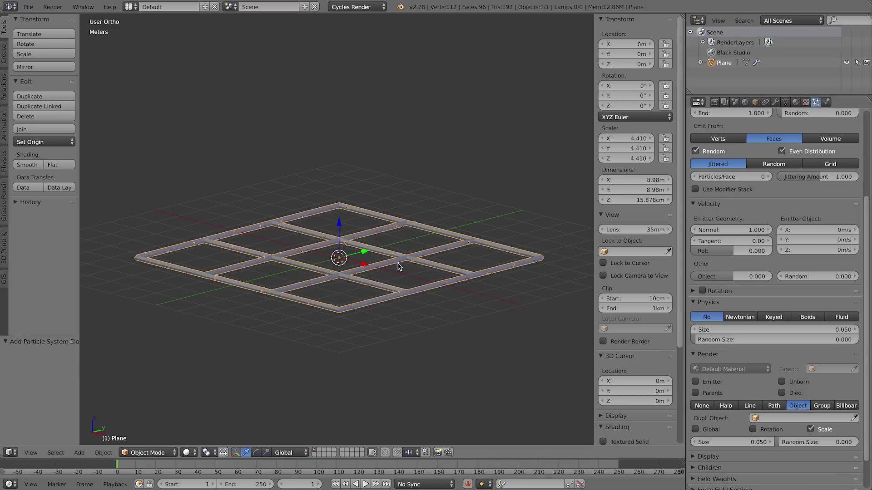
Add an ico sphere with 1 subdivision at the origin on layer 2.
{"action": "key", "text": "2"}
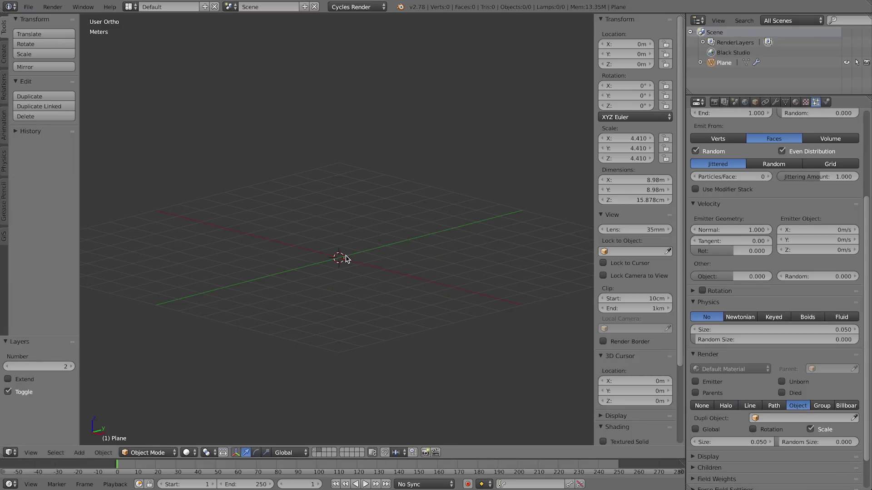
{"action": "key", "text": "shift+a"}
{"action": "mouse_move", "coordinate": [346, 258]}
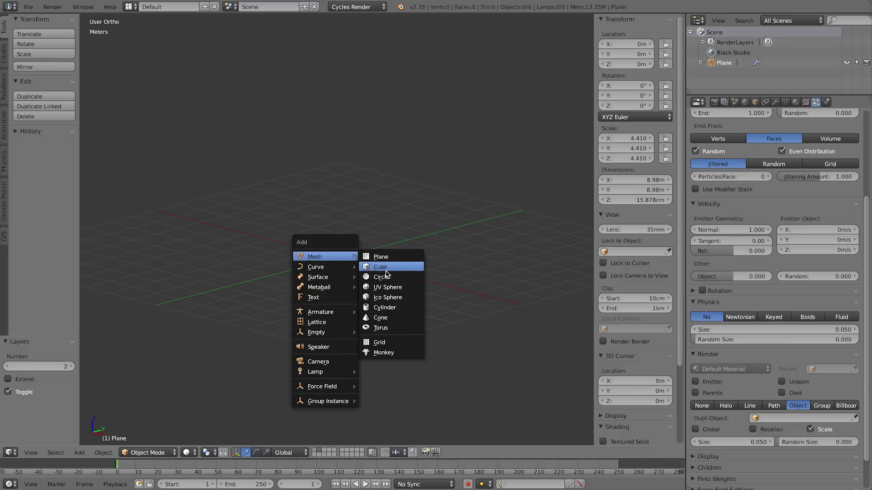
{"action": "left_click", "coordinate": [388, 297]}
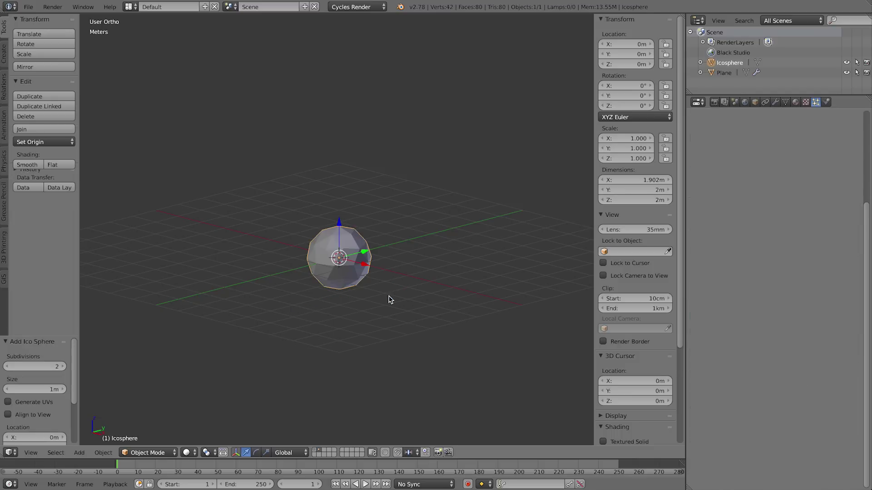
{"action": "left_click", "coordinate": [8, 367]}
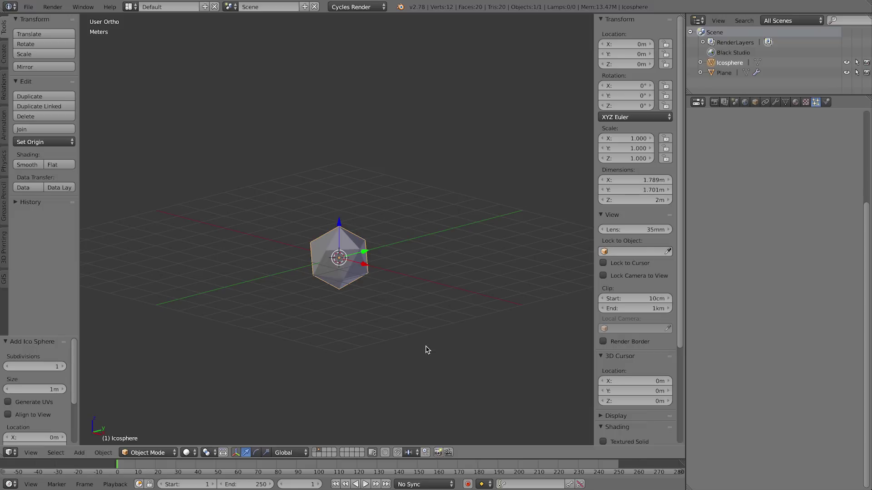
Flatten the ico sphere by scaling it to 0.2 along the Z axis.
{"action": "key", "text": "s"}
{"action": "type", "text": "z"}
{"action": "type", "text": ".2"}
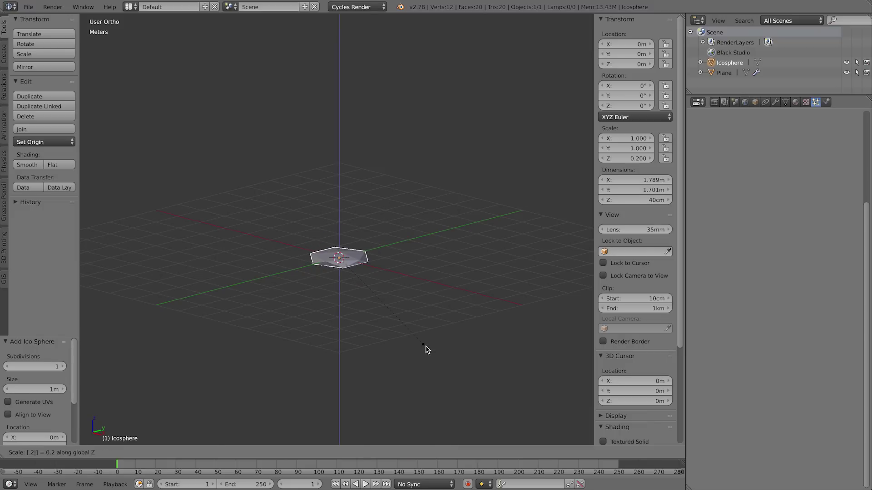
{"action": "key", "text": "Return"}
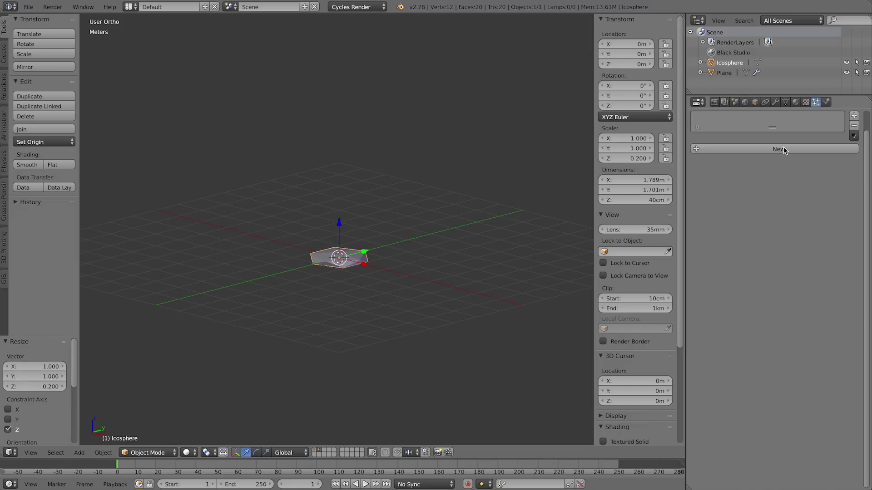
Create a new material for the ico sphere with an Emission surface shader.
{"action": "left_click", "coordinate": [795, 101]}
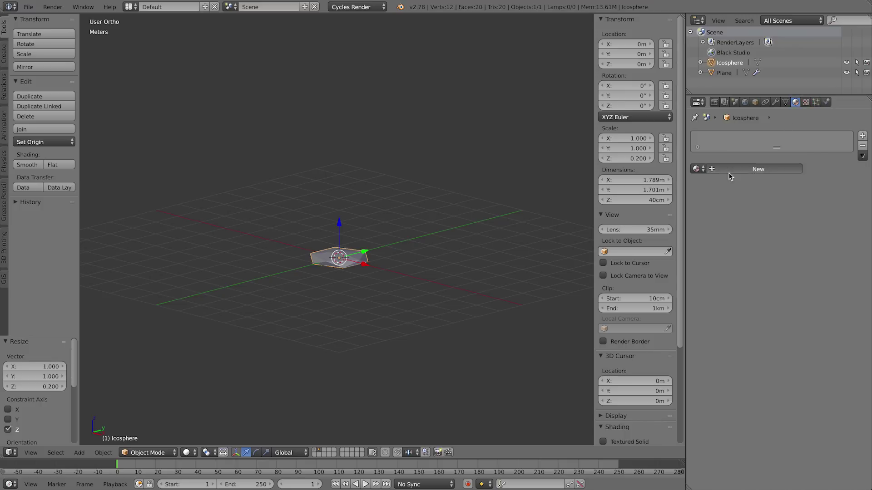
{"action": "left_click", "coordinate": [729, 172]}
{"action": "left_click", "coordinate": [767, 221]}
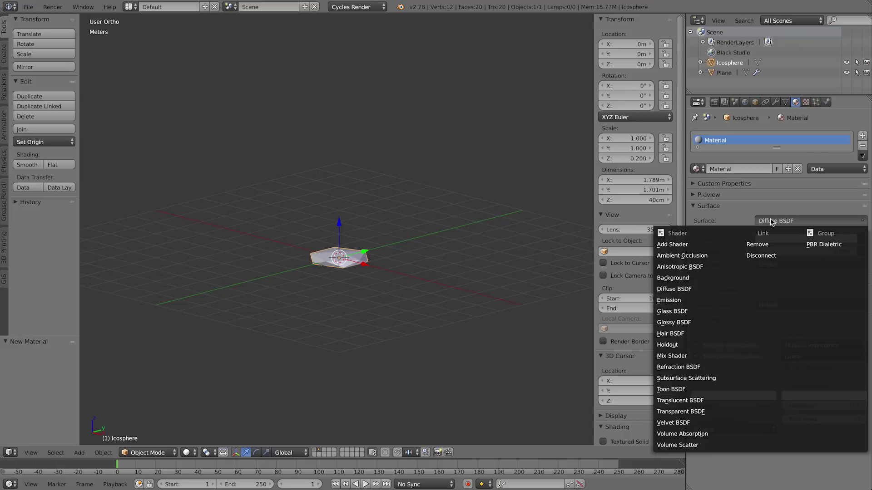
{"action": "left_click", "coordinate": [682, 298]}
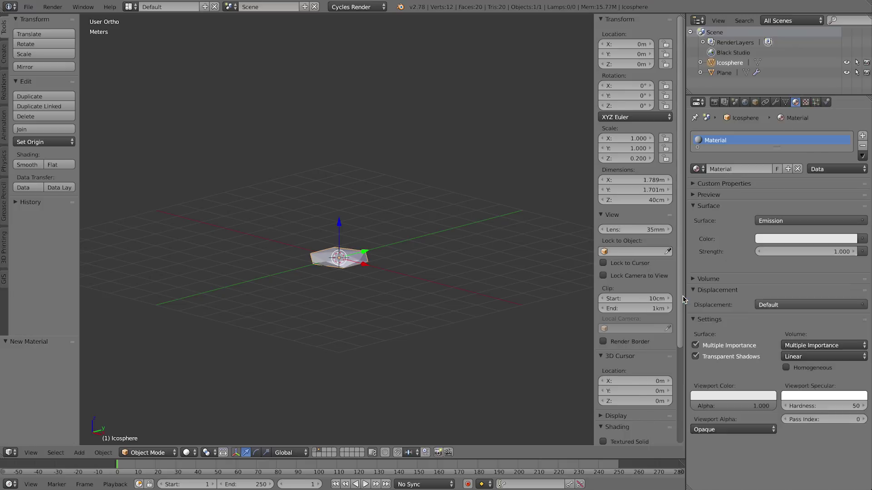
Set the emission color to orange (about R 0.800, G 0.325, B 0.072) and its strength to 10.
{"action": "left_click", "coordinate": [766, 239]}
{"action": "left_click_drag", "start_coordinate": [795, 148], "coordinate": [791, 152]}
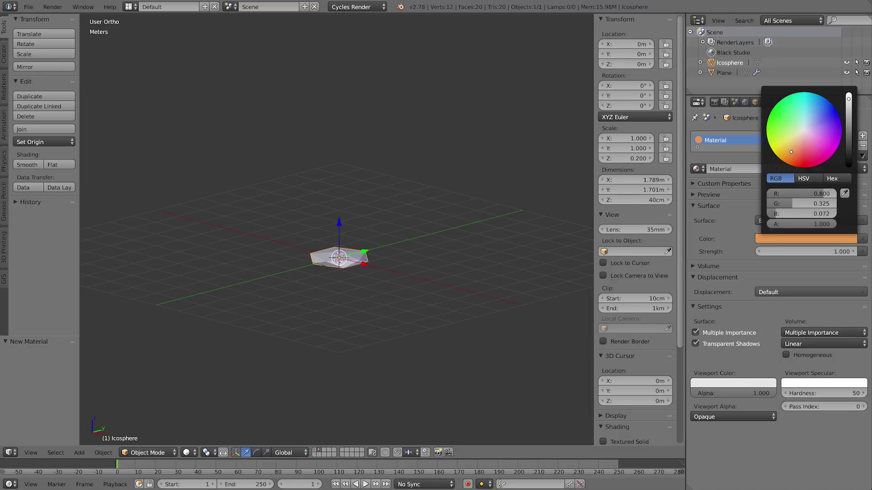
{"action": "left_click", "coordinate": [837, 253]}
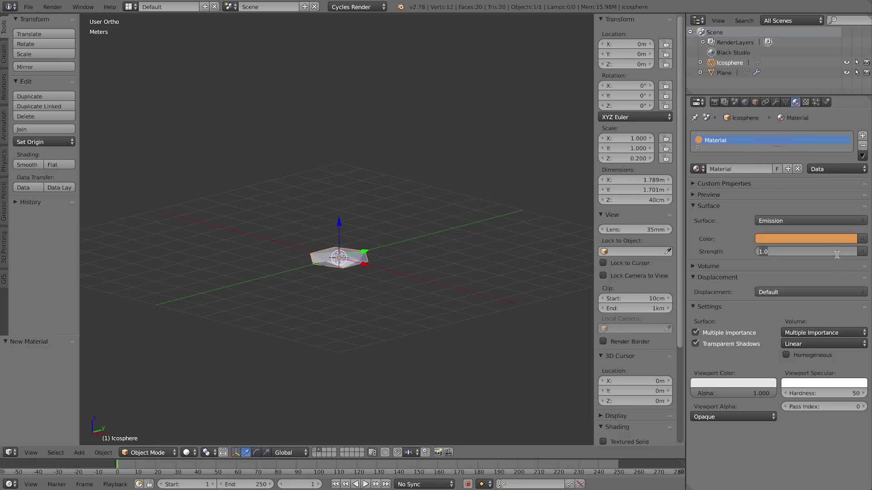
{"action": "type", "text": "10"}
{"action": "key", "text": "Return"}
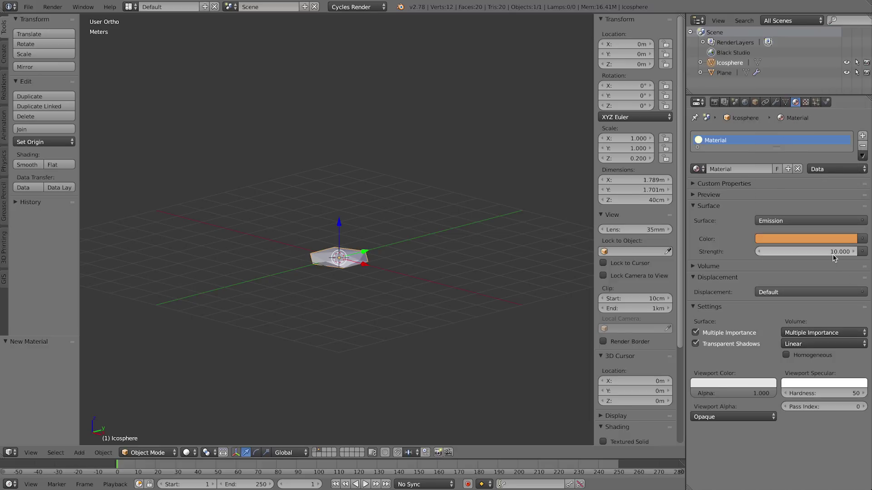
Return to layer 1 and rename the grid mesh object as Streets.
{"action": "key", "text": "1"}
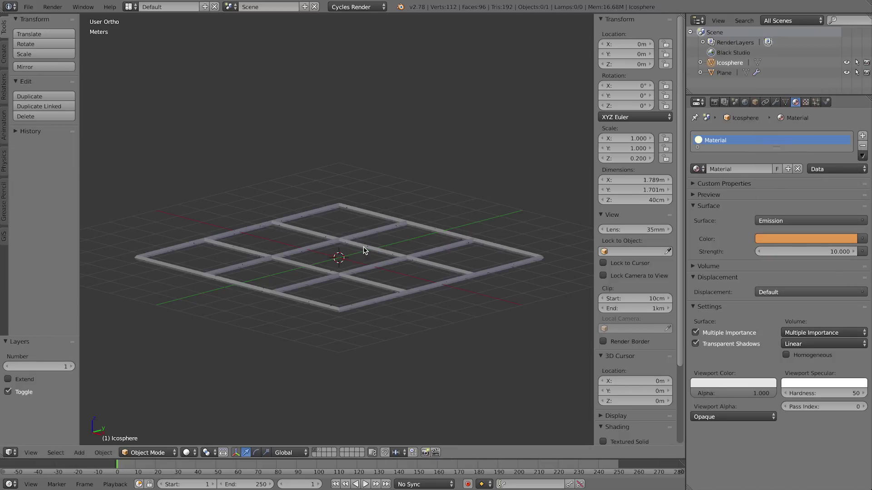
{"action": "right_click", "coordinate": [344, 244]}
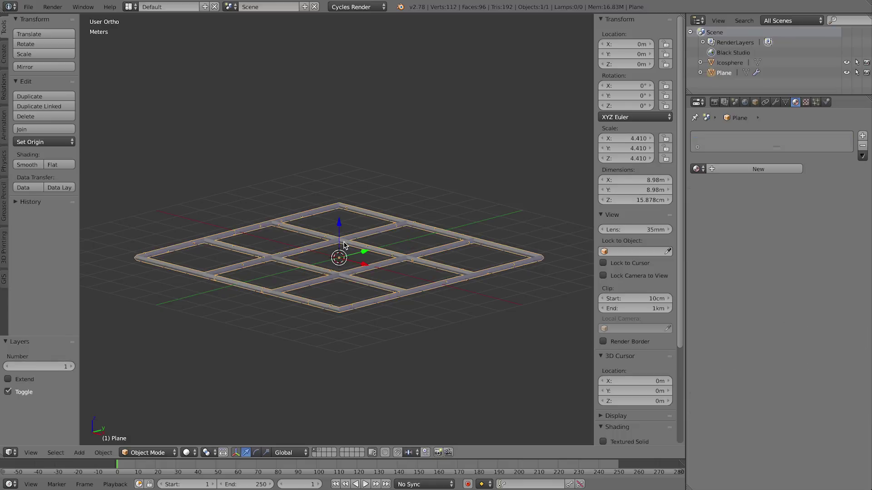
{"action": "double_click", "coordinate": [727, 73]}
{"action": "type", "text": "Streets"}
{"action": "key", "text": "Return"}
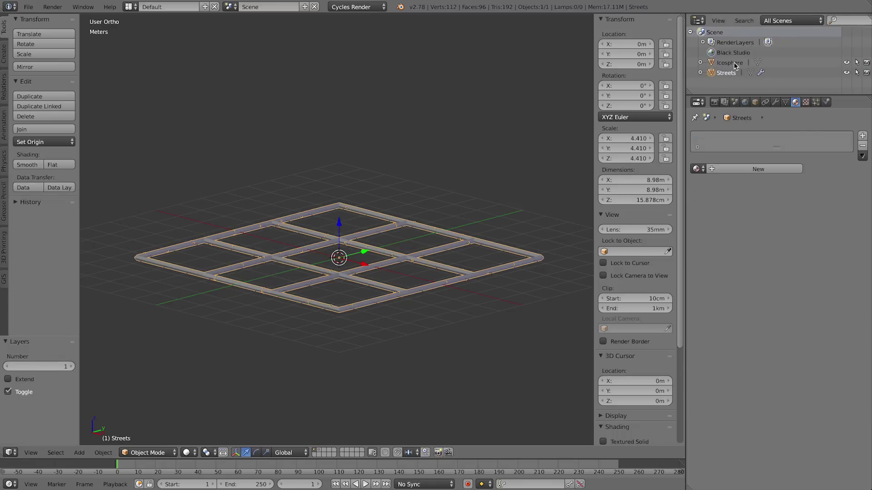
Rename the ico sphere object as Patricle.
{"action": "double_click", "coordinate": [734, 63]}
{"action": "type", "text": "Pa"}
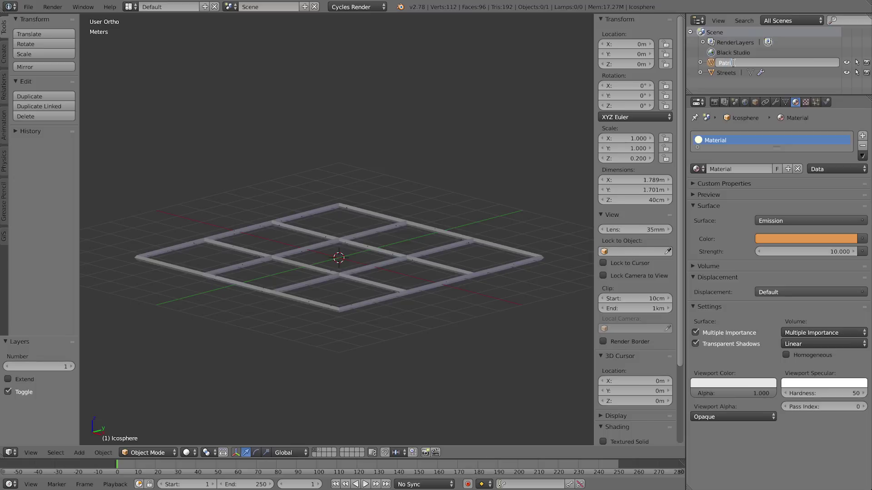
{"action": "type", "text": "tricle"}
{"action": "key", "text": "Return"}
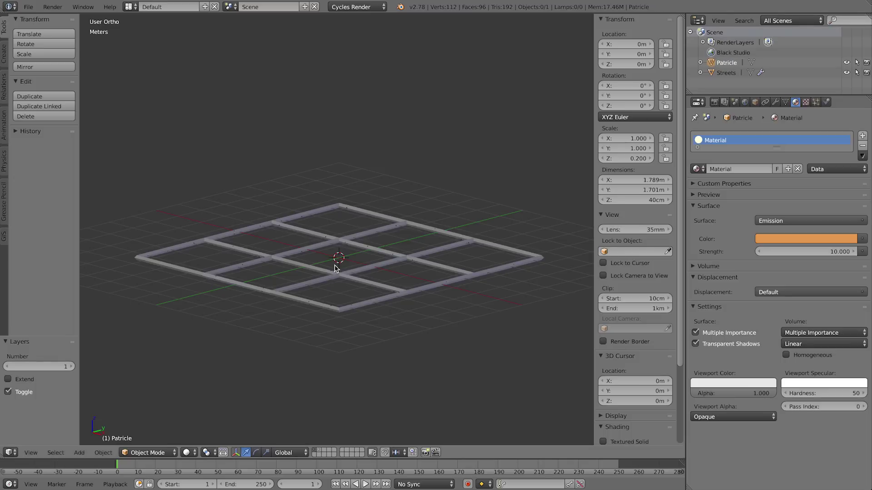
Add a plane at the origin and scale it up to about 14.8 m square, extending beyond the street grid.
{"action": "key", "text": "shift+a"}
{"action": "mouse_move", "coordinate": [339, 265]}
{"action": "left_click", "coordinate": [373, 263]}
{"action": "key", "text": "s"}
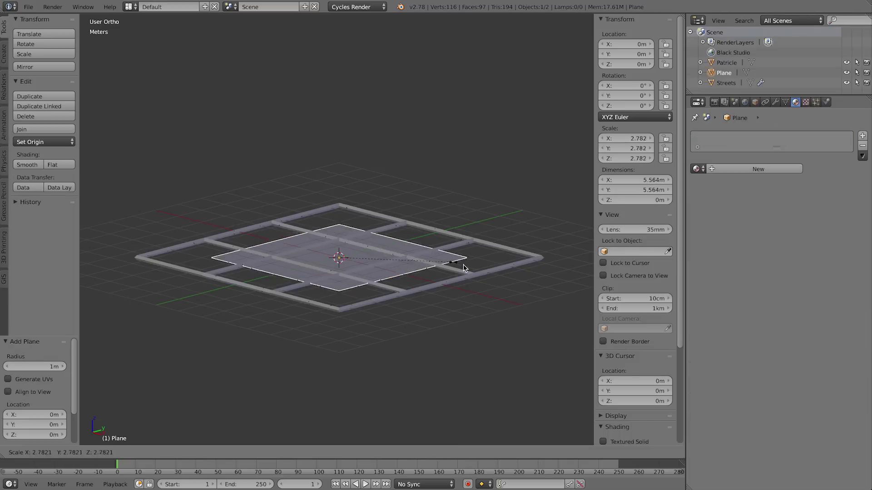
{"action": "left_click", "coordinate": [537, 284]}
{"action": "key", "text": "s"}
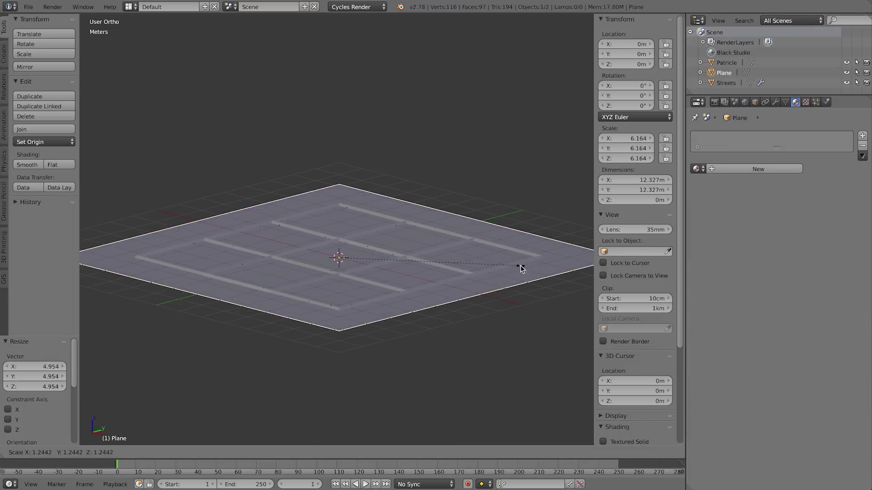
{"action": "left_click", "coordinate": [557, 277]}
Raise the Streets object about 34 cm along the Z axis above the ground plane.
{"action": "right_click", "coordinate": [406, 254]}
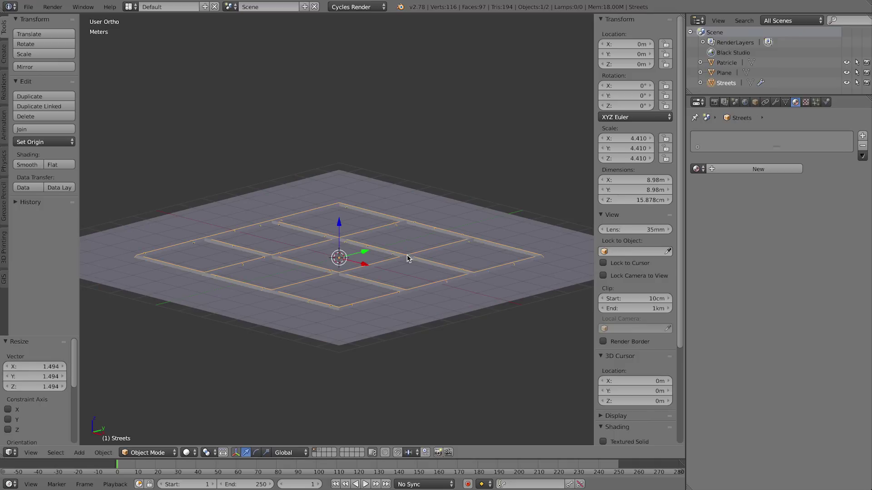
{"action": "key", "text": "g"}
{"action": "key", "text": "z"}
{"action": "left_click", "coordinate": [408, 247]}
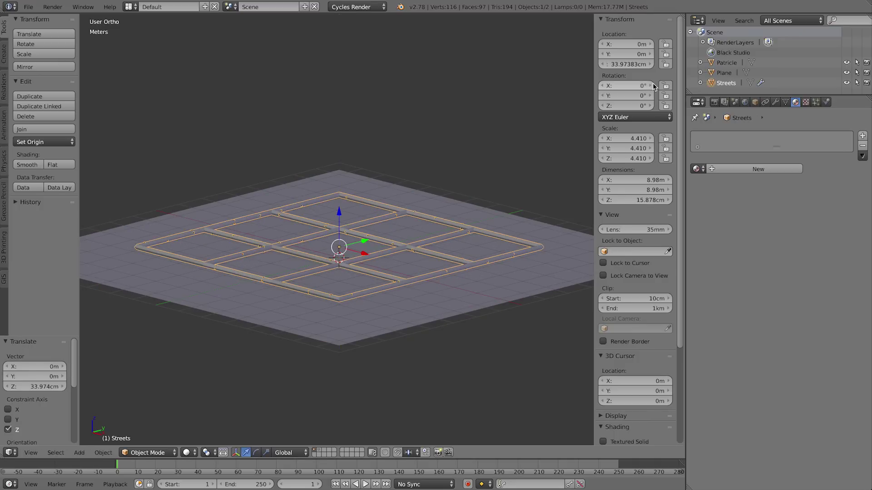
Rename the plane beneath the street grid as Ground.
{"action": "right_click", "coordinate": [486, 208]}
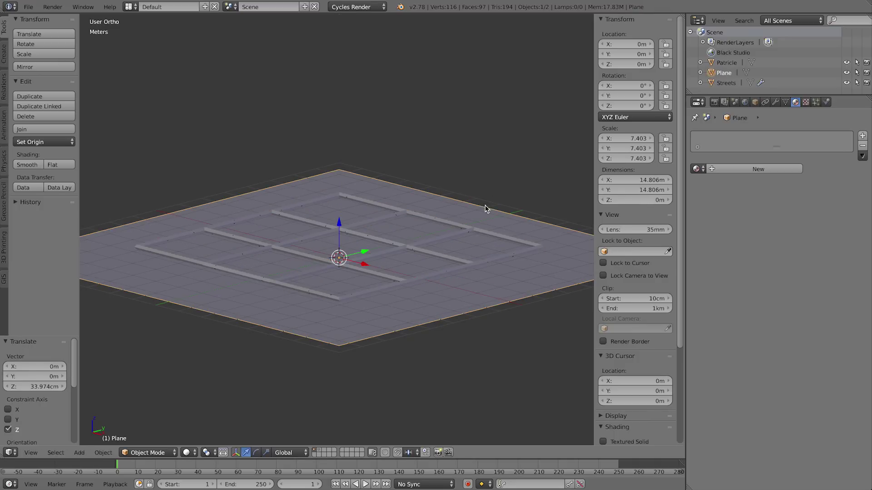
{"action": "double_click", "coordinate": [723, 73]}
{"action": "type", "text": "Groun"}
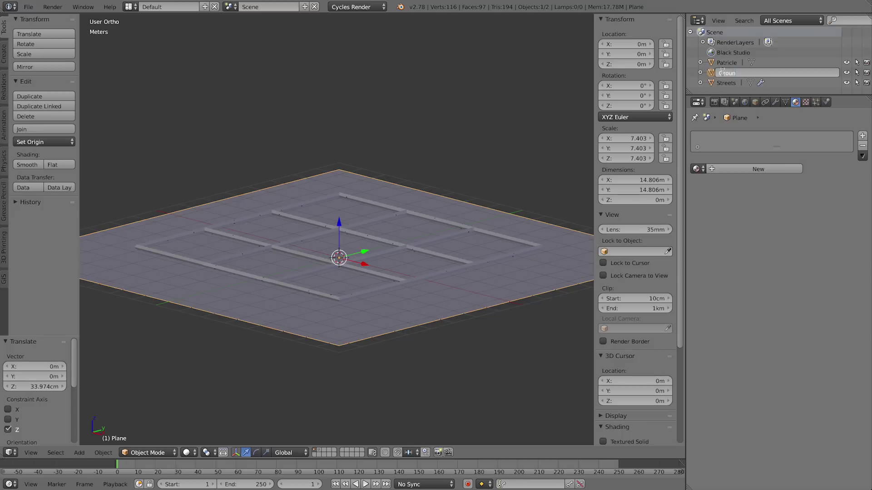
{"action": "type", "text": "d"}
{"action": "key", "text": "Return"}
Set the Streets particle system to use Patricle as the object instanced for each particle.
{"action": "right_click", "coordinate": [463, 227]}
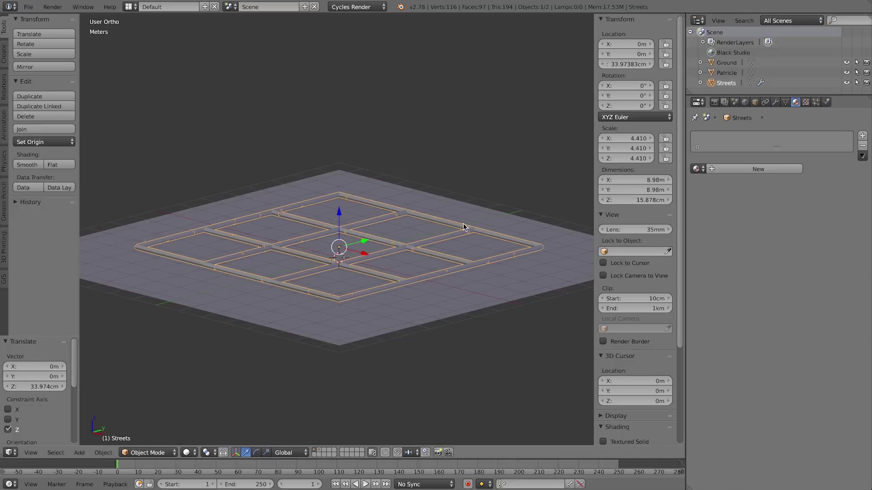
{"action": "left_click", "coordinate": [816, 106]}
{"action": "scroll", "coordinate": [788, 366], "scroll_direction": "down", "scroll_amount": 10}
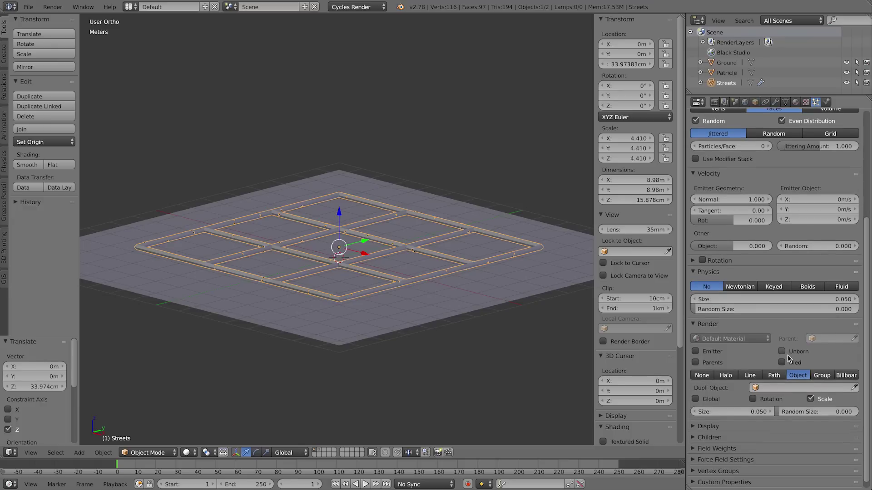
{"action": "scroll", "coordinate": [787, 358], "scroll_direction": "down", "scroll_amount": 1}
{"action": "left_click", "coordinate": [775, 379]}
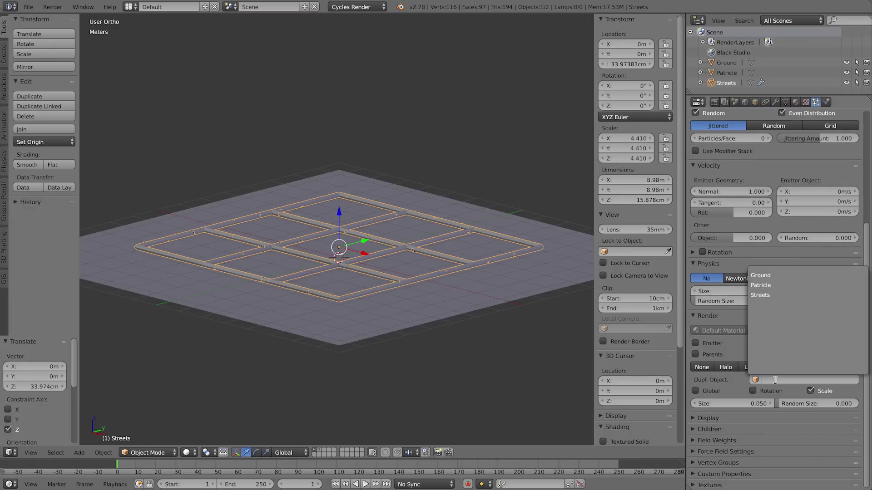
{"action": "left_click", "coordinate": [775, 284]}
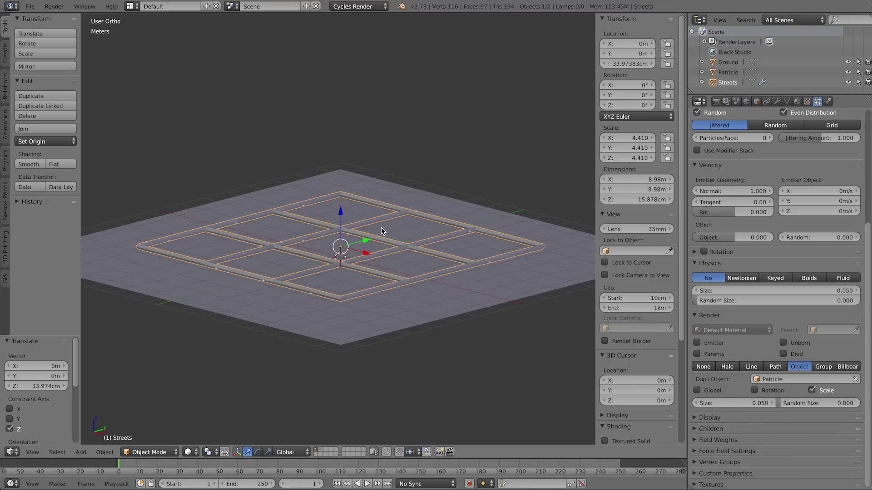
Add a camera at the origin and look through it.
{"action": "key", "text": "shift+a"}
{"action": "left_click", "coordinate": [366, 336]}
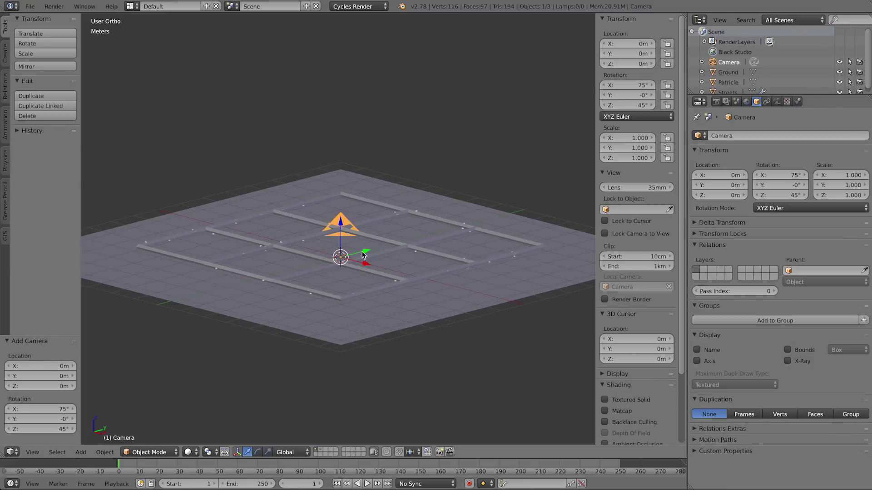
{"action": "key", "text": "KP_0"}
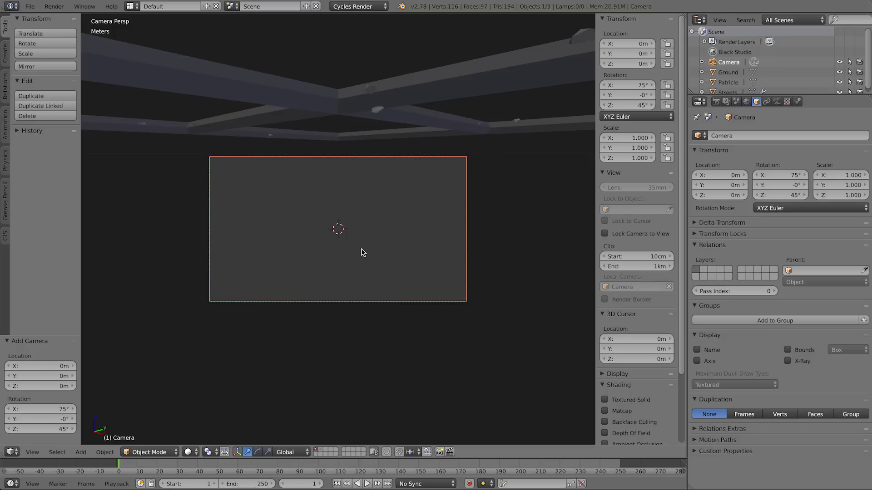
Fly the camera back and up to about X 8.5 m, Y -8.3 m, Z 6 m, framing the street grid.
{"action": "key", "text": "shift+f"}
{"action": "key", "text": "s"}
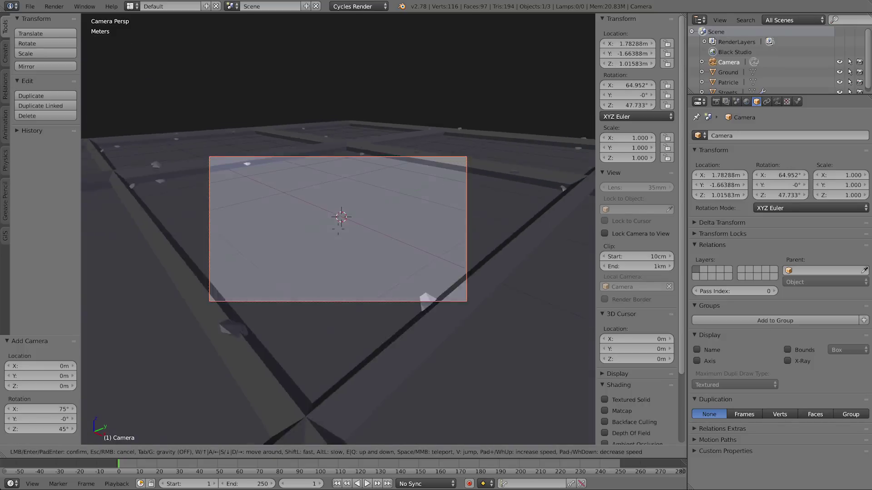
{"action": "key", "text": "s"}
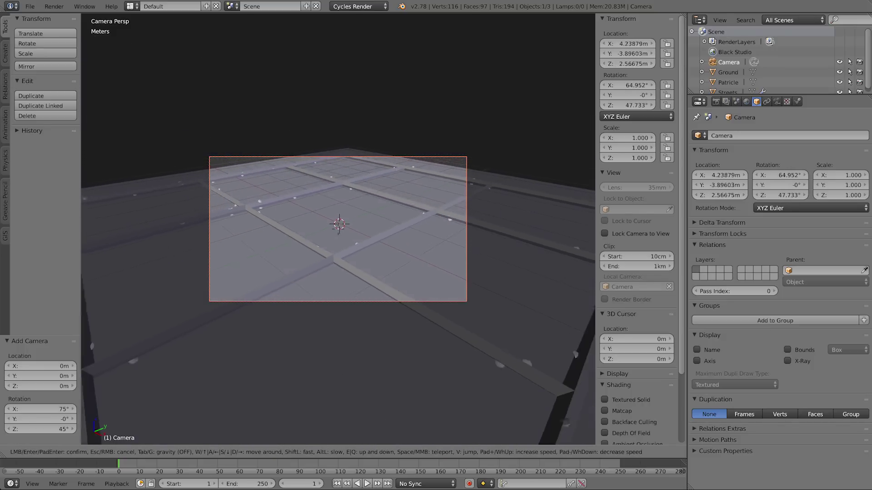
{"action": "key", "text": "s"}
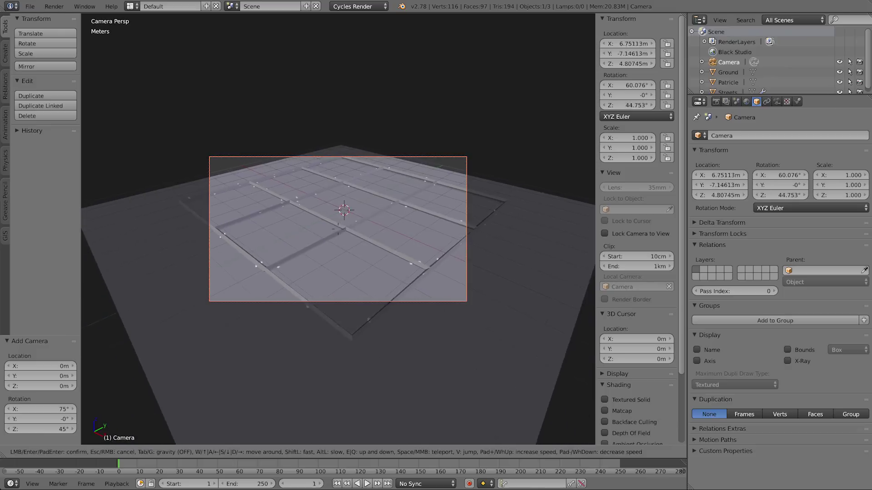
{"action": "key", "text": "s"}
{"action": "left_click", "coordinate": [338, 232]}
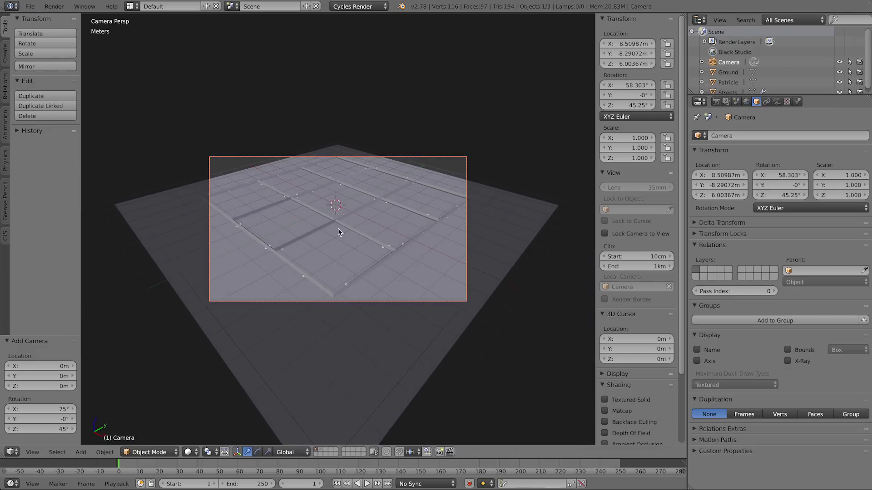
Preview the glowing street particles in rendered shading and return to solid shading.
{"action": "key", "text": "shift+z"}
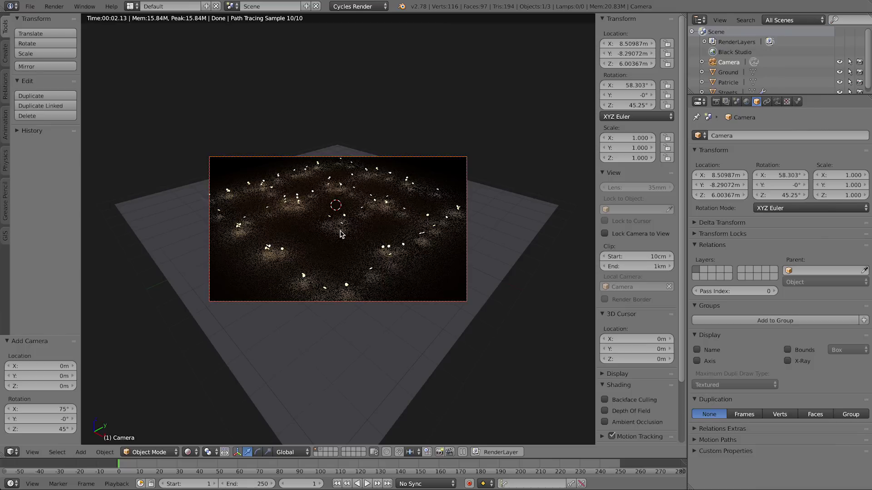
{"action": "key", "text": "z"}
{"action": "key", "text": "z"}
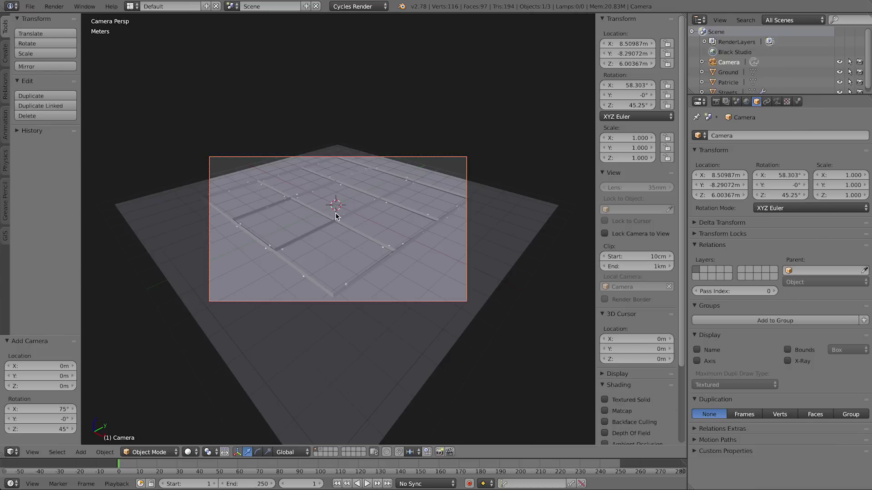
Add a cube at the origin and scale it down to about 1.36 m as a building block.
{"action": "key", "text": "shift+a"}
{"action": "mouse_move", "coordinate": [335, 111]}
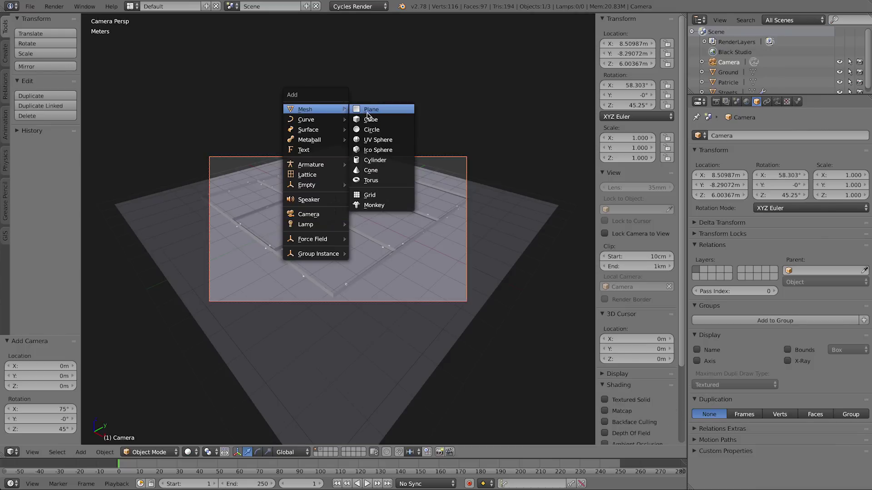
{"action": "left_click", "coordinate": [376, 119]}
{"action": "key", "text": "s"}
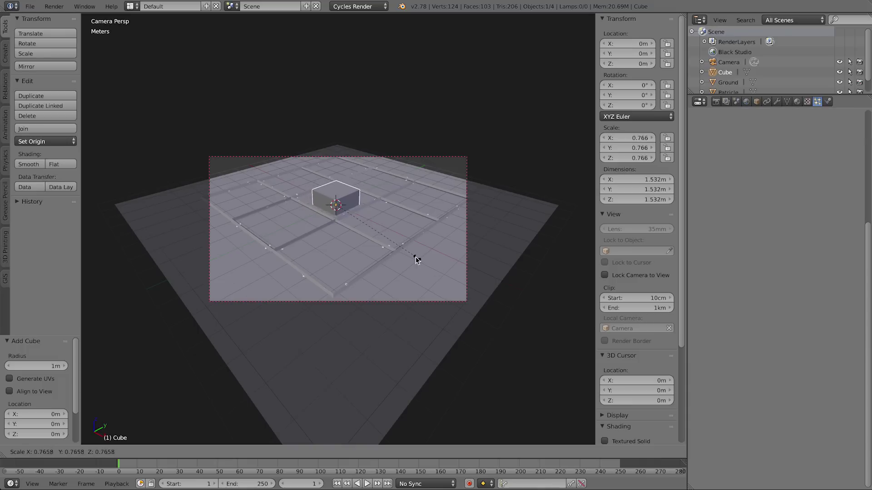
{"action": "left_click", "coordinate": [408, 256]}
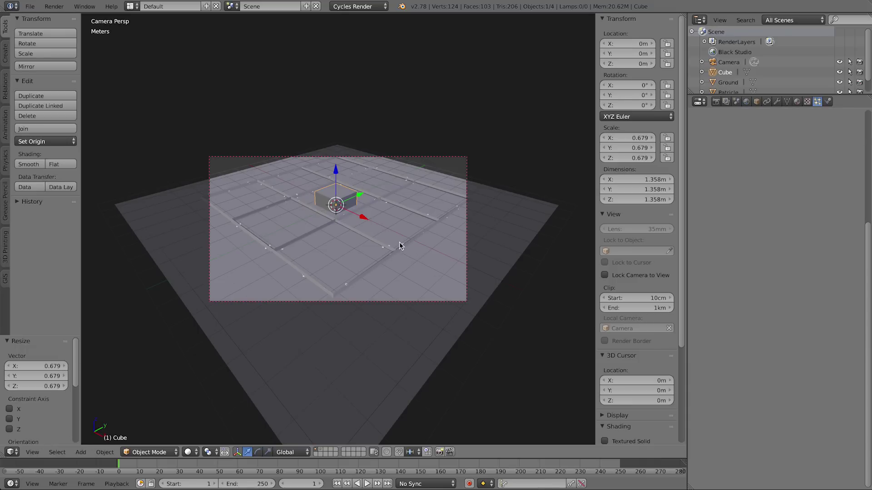
Duplicate the cube about 2.79 m along X, and copy both cubes about -2.78 m along Y.
{"action": "key", "text": "shift+d"}
{"action": "key", "text": "x"}
{"action": "left_click", "coordinate": [448, 260]}
{"action": "right_click", "coordinate": [329, 197], "text": "shift"}
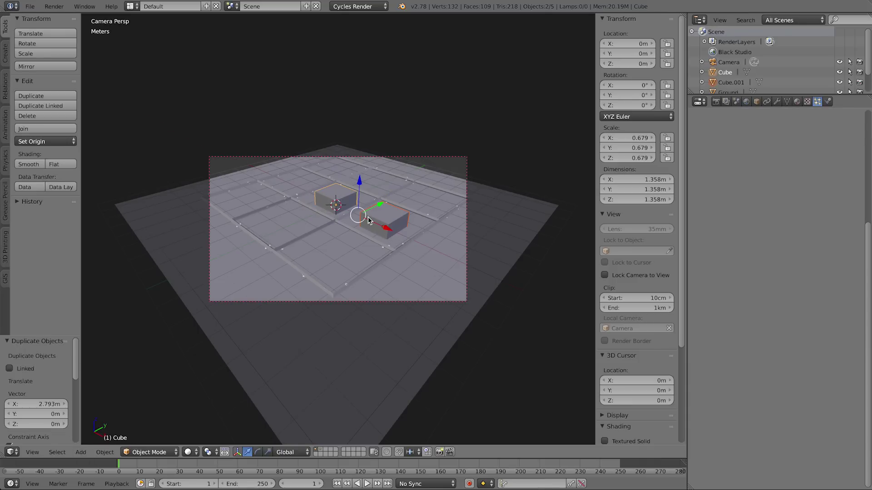
{"action": "key", "text": "shift+d"}
{"action": "key", "text": "y"}
{"action": "left_click", "coordinate": [325, 253]}
Duplicate the original cube and its X-axis neighbour about 3.26 m along Y, and preview the blocks in rendered shading.
{"action": "right_click", "coordinate": [384, 225]}
{"action": "right_click", "coordinate": [341, 202], "text": "shift"}
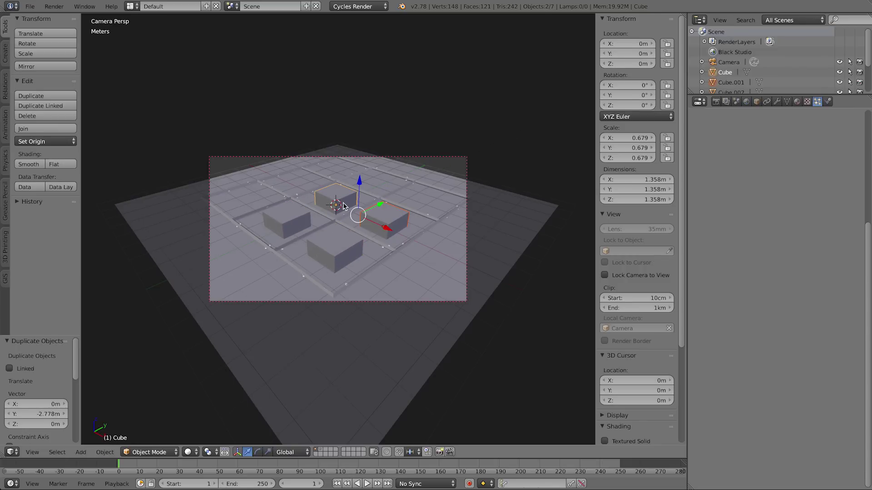
{"action": "key", "text": "shift+d"}
{"action": "key", "text": "y"}
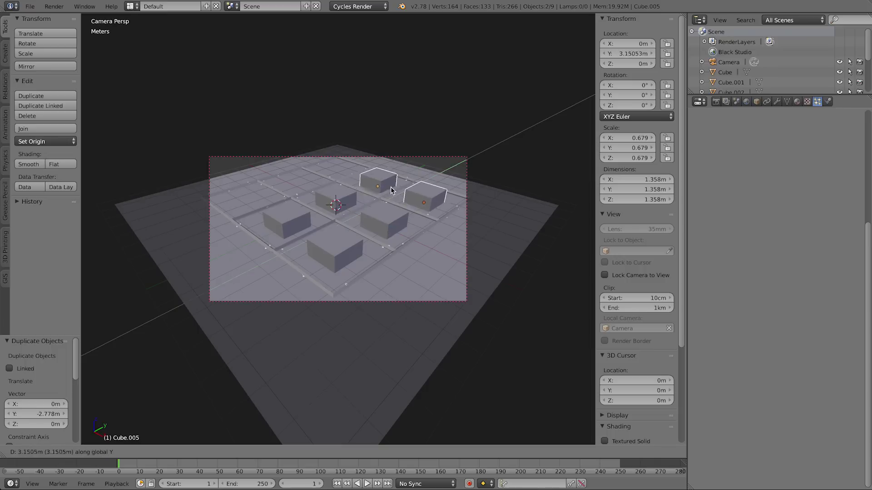
{"action": "left_click", "coordinate": [390, 205]}
{"action": "key", "text": "shift+z"}
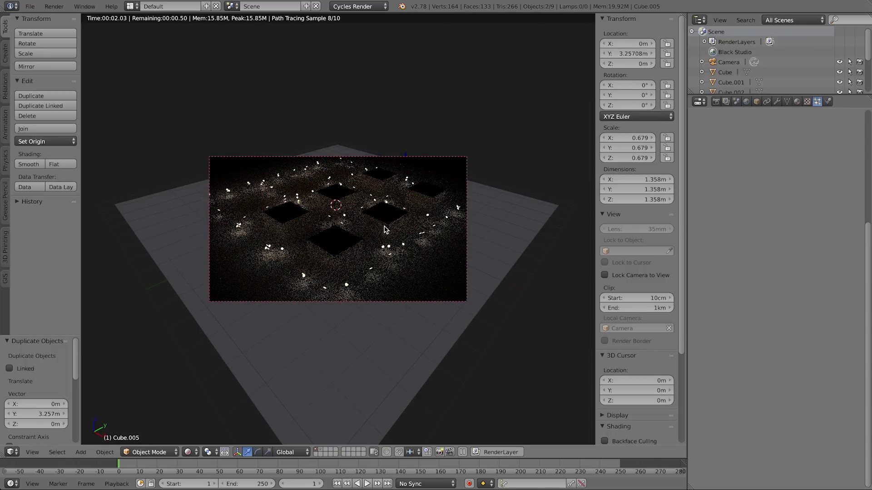
{"action": "key", "text": "shift+z"}
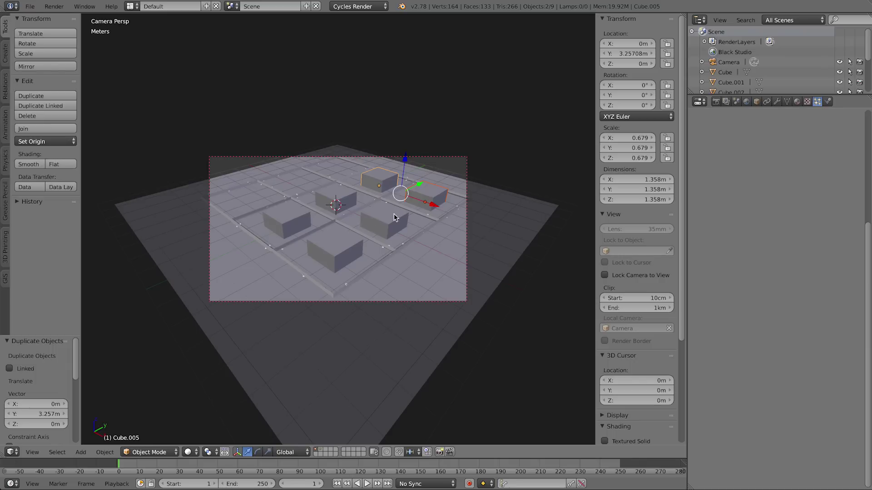
Delete every object on the visible layer except the camera.
{"action": "key", "text": "a"}
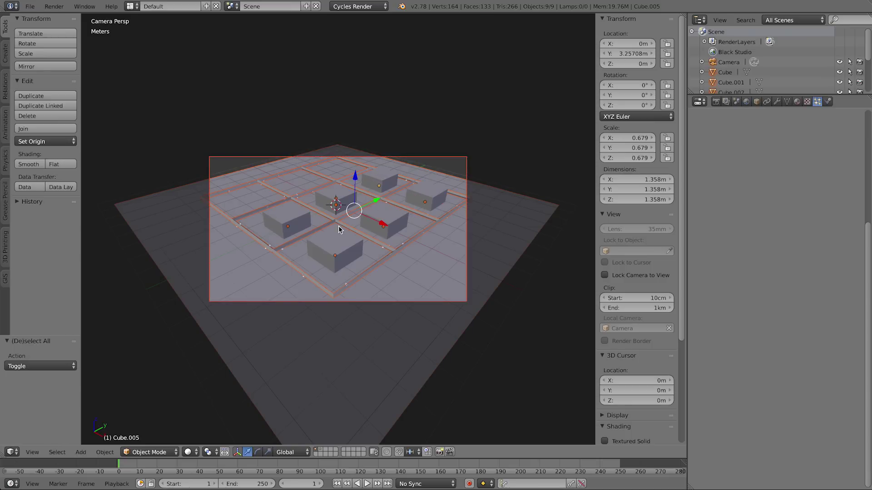
{"action": "right_click", "coordinate": [468, 165], "text": "shift"}
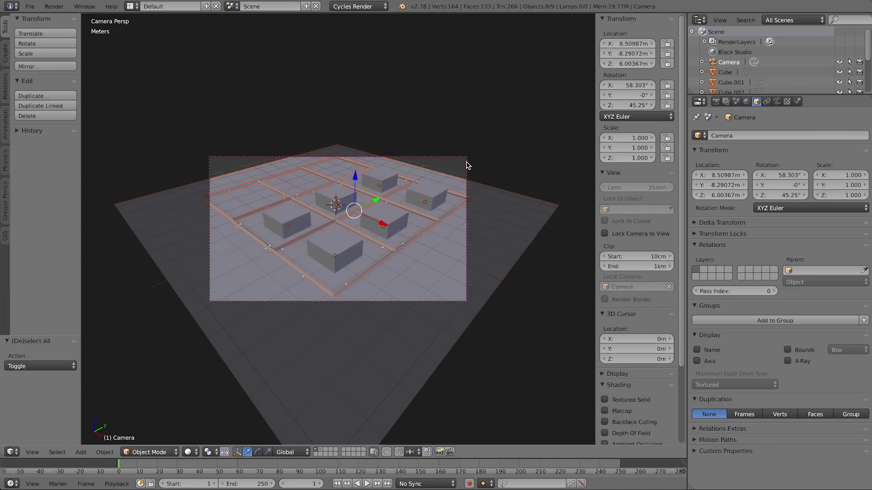
{"action": "key", "text": "x"}
{"action": "left_click", "coordinate": [469, 187]}
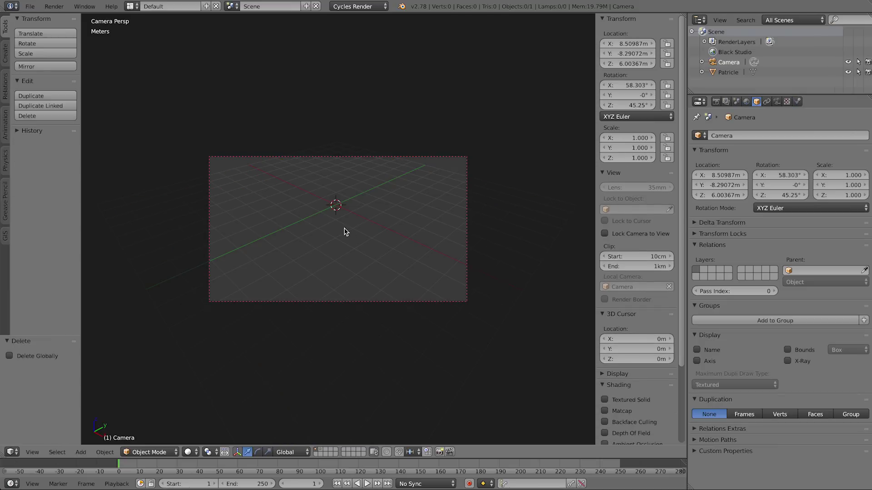
Search the add-ons for "gis" and examine the BlenderGIS settings, including the basemap cache folder.
{"action": "left_click", "coordinate": [5, 237]}
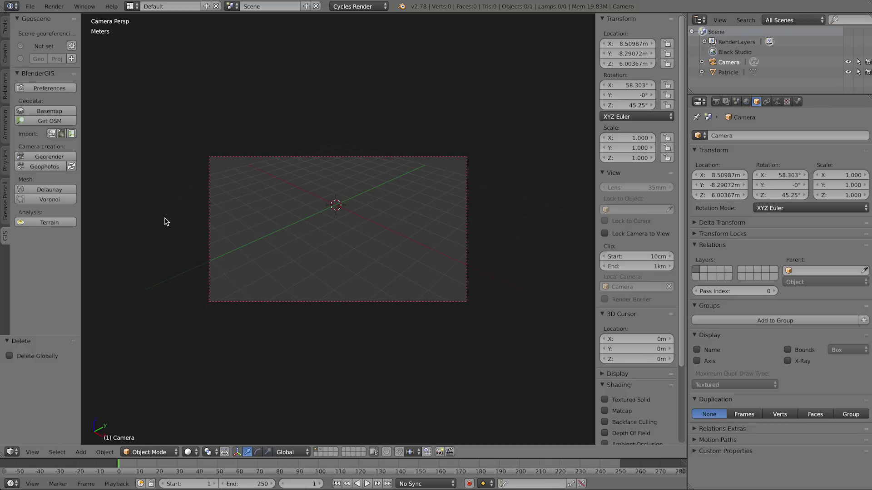
{"action": "key", "text": "ctrl+alt+u"}
{"action": "left_click_drag", "start_coordinate": [185, 93], "coordinate": [324, 96]}
{"action": "left_click", "coordinate": [322, 110]}
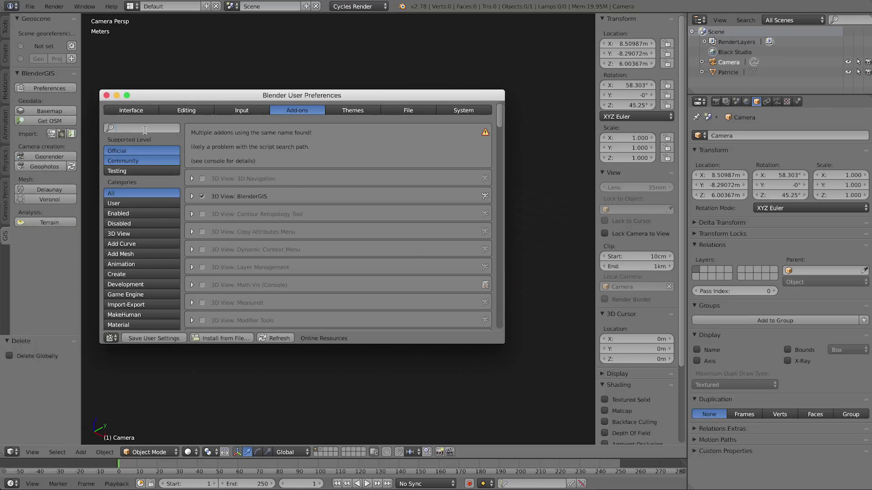
{"action": "type", "text": "gis"}
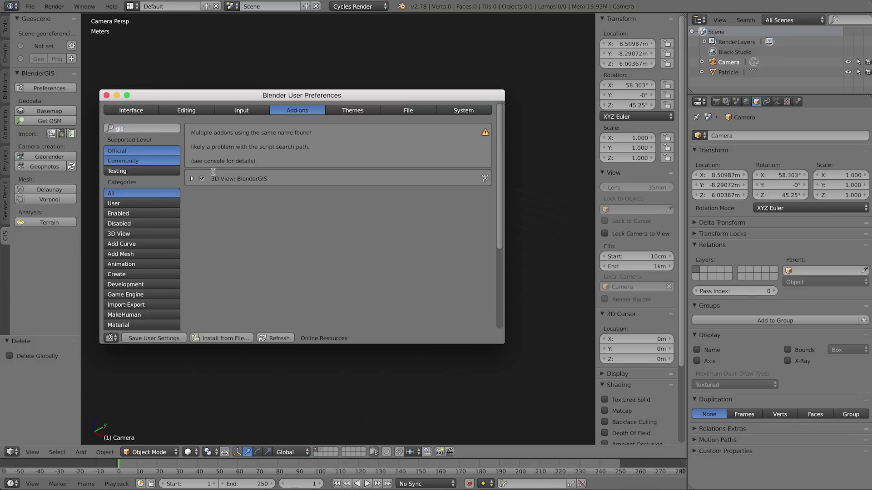
{"action": "left_click", "coordinate": [193, 181]}
{"action": "left_click", "coordinate": [193, 181]}
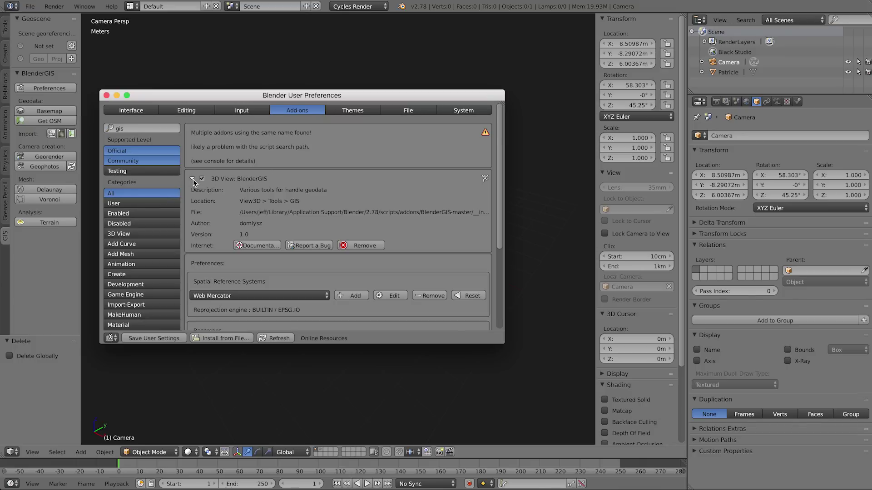
{"action": "scroll", "coordinate": [255, 211], "scroll_direction": "down", "scroll_amount": 5}
{"action": "scroll", "coordinate": [254, 219], "scroll_direction": "down", "scroll_amount": 1}
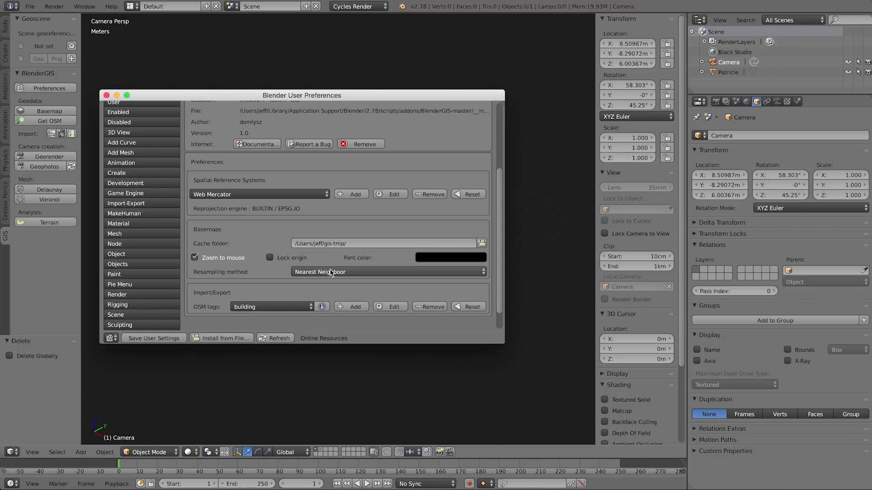
{"action": "left_click", "coordinate": [107, 95]}
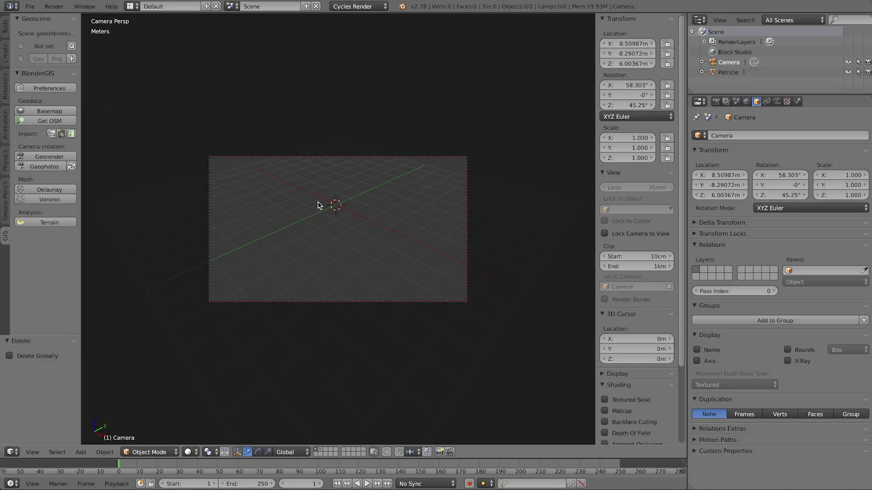
From the top view, load a BlenderGIS basemap using the OSM source with the Mapnik layer.
{"action": "key", "text": "KP_7"}
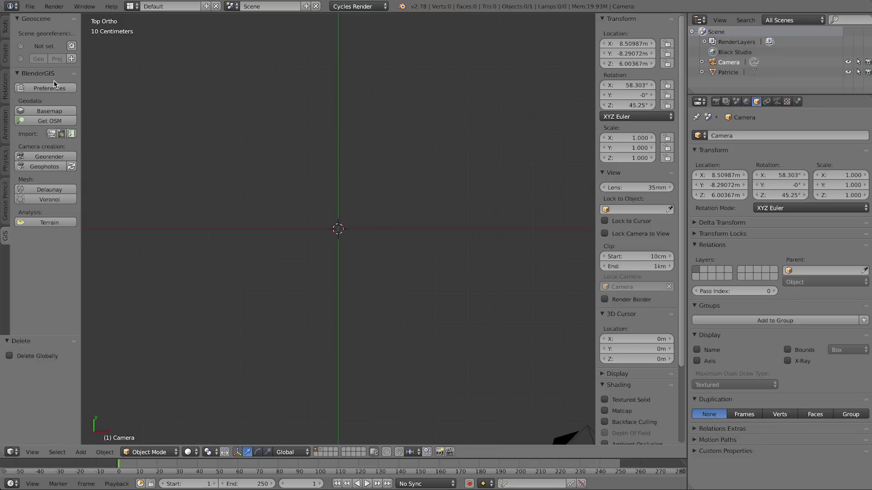
{"action": "left_click", "coordinate": [55, 113]}
{"action": "left_click", "coordinate": [67, 124]}
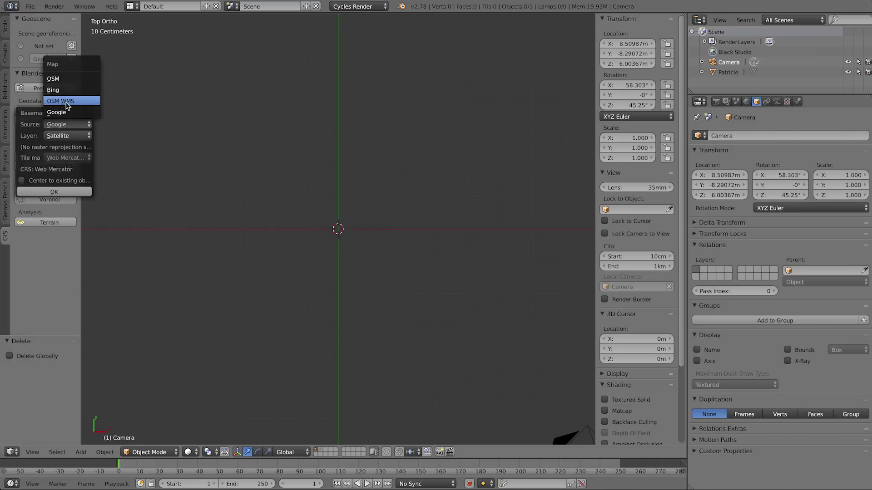
{"action": "left_click", "coordinate": [65, 105]}
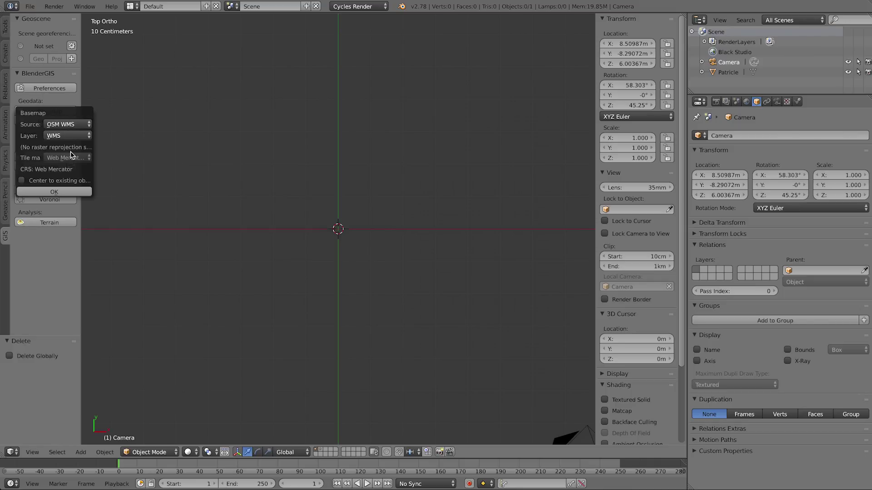
{"action": "left_click", "coordinate": [68, 124]}
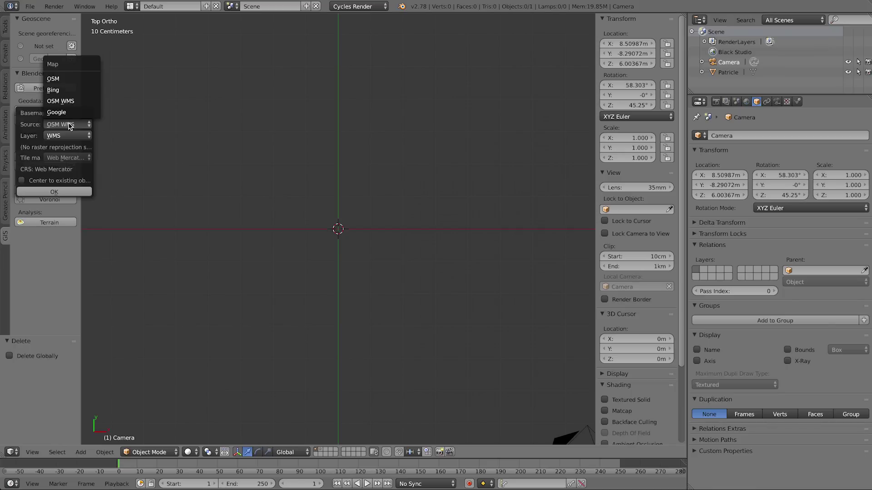
{"action": "left_click", "coordinate": [72, 79]}
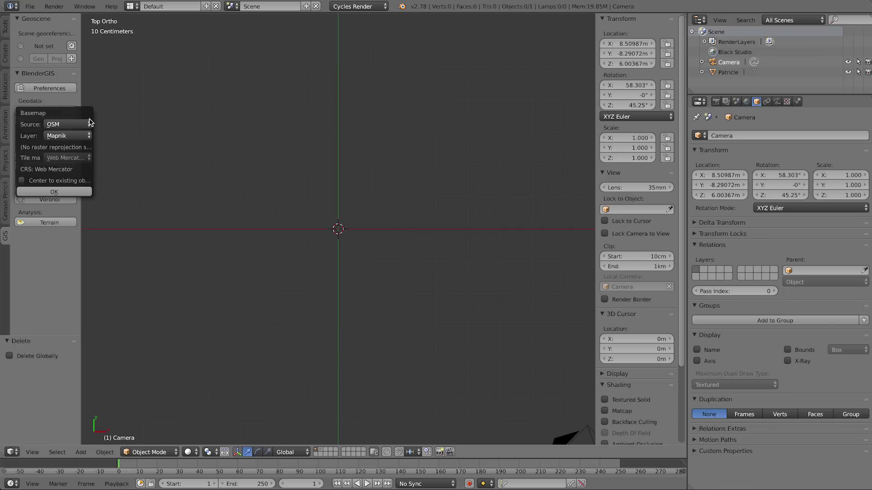
{"action": "left_click", "coordinate": [63, 192]}
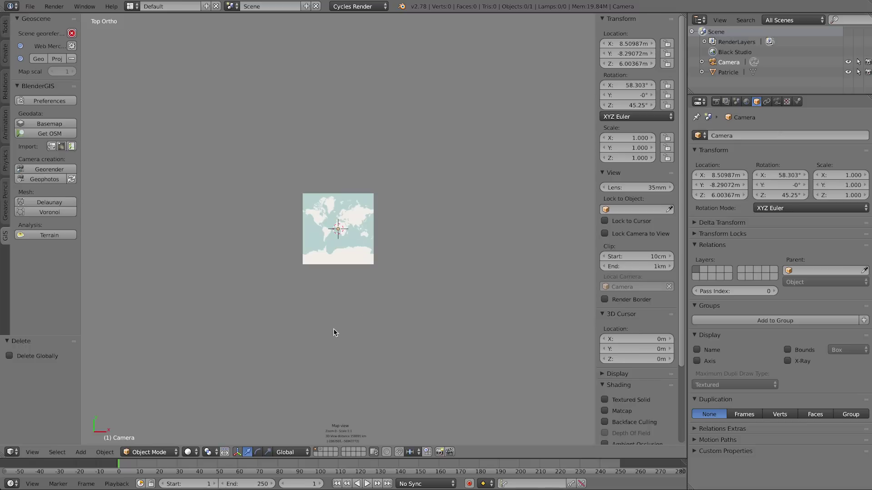
Navigate the world basemap to the east coast of the United States and centre it on New York City.
{"action": "scroll", "coordinate": [341, 243], "scroll_direction": "up", "scroll_amount": 1}
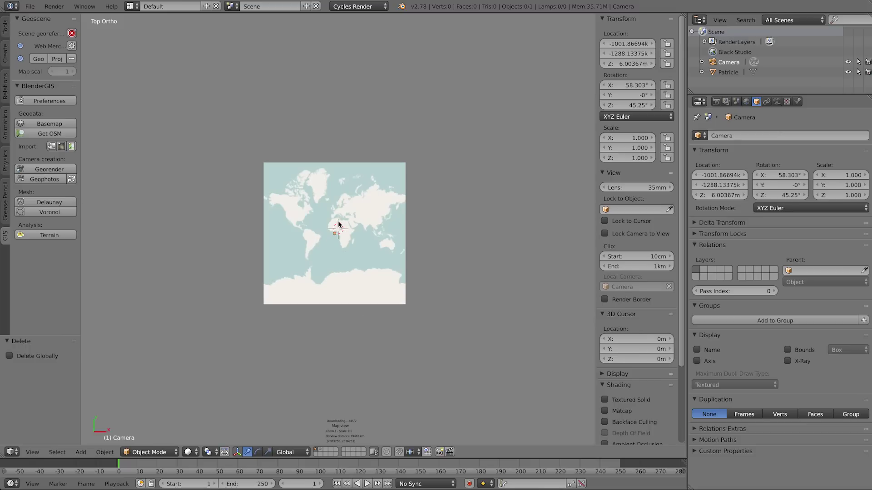
{"action": "scroll", "coordinate": [338, 224], "scroll_direction": "up", "scroll_amount": 5}
{"action": "left_click_drag", "start_coordinate": [515, 288], "coordinate": [250, 127]}
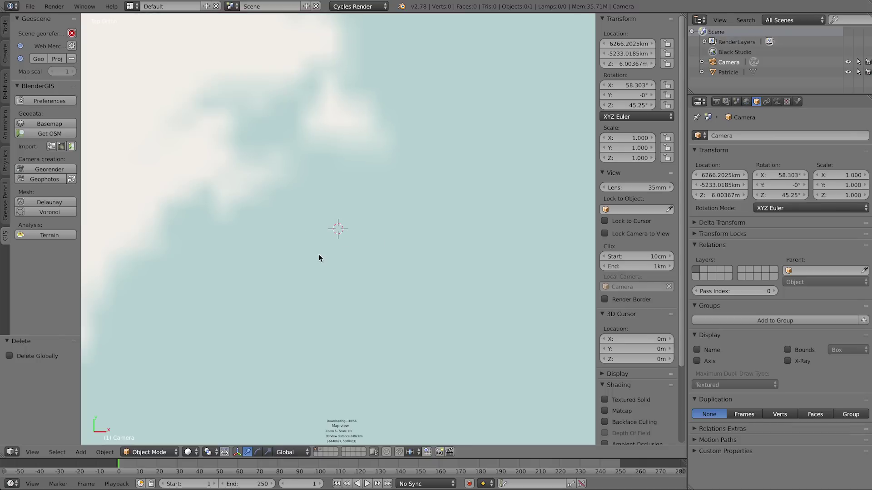
{"action": "left_click_drag", "start_coordinate": [305, 248], "coordinate": [434, 292]}
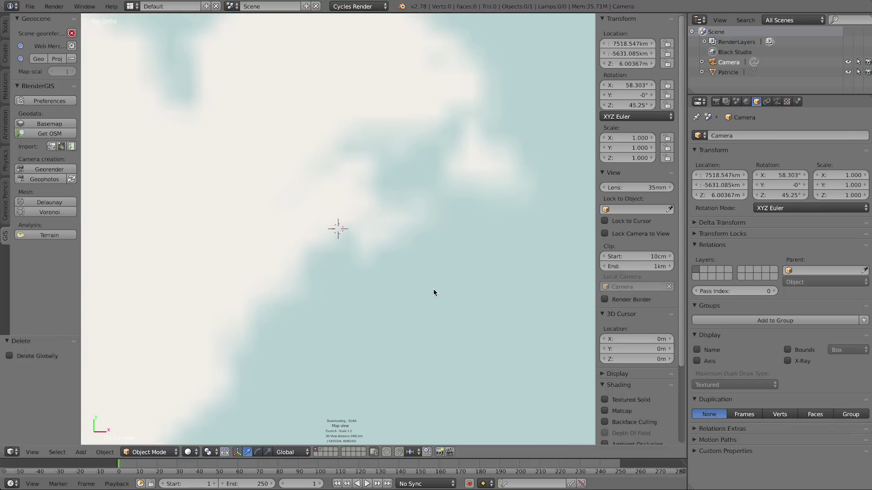
{"action": "left_click_drag", "start_coordinate": [330, 264], "coordinate": [393, 217]}
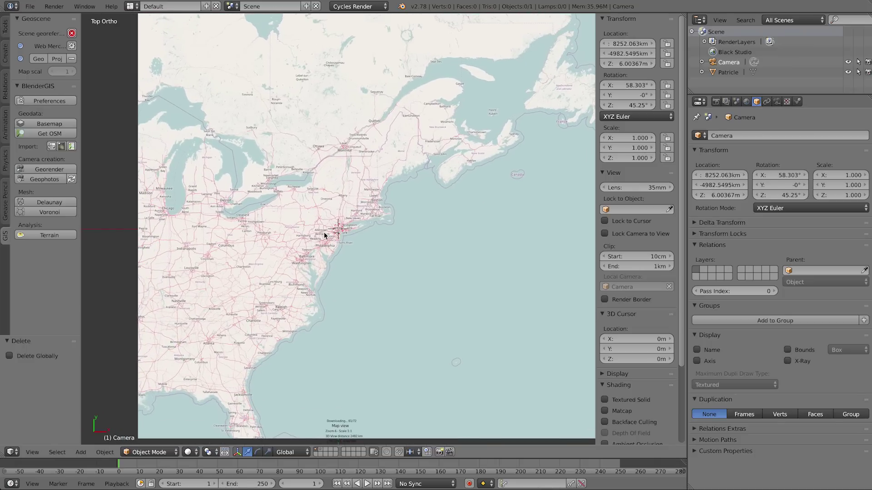
{"action": "scroll", "coordinate": [331, 234], "scroll_direction": "up", "scroll_amount": 3}
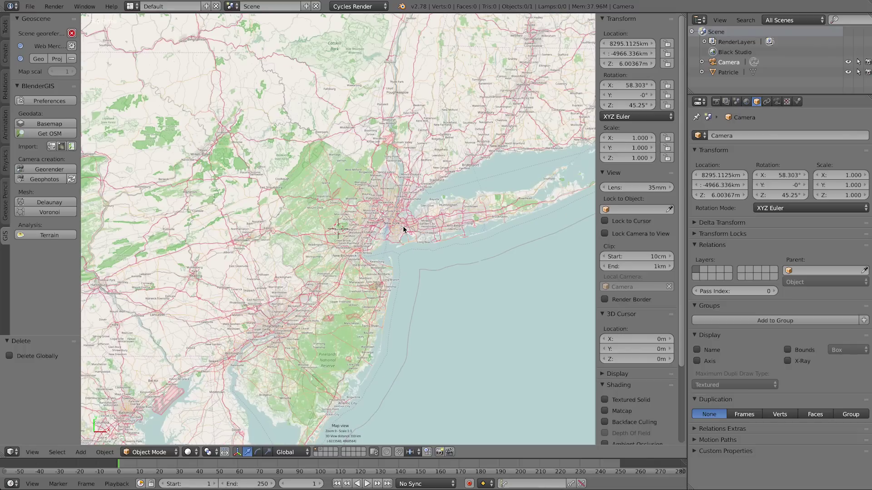
{"action": "left_click_drag", "start_coordinate": [402, 230], "coordinate": [340, 237]}
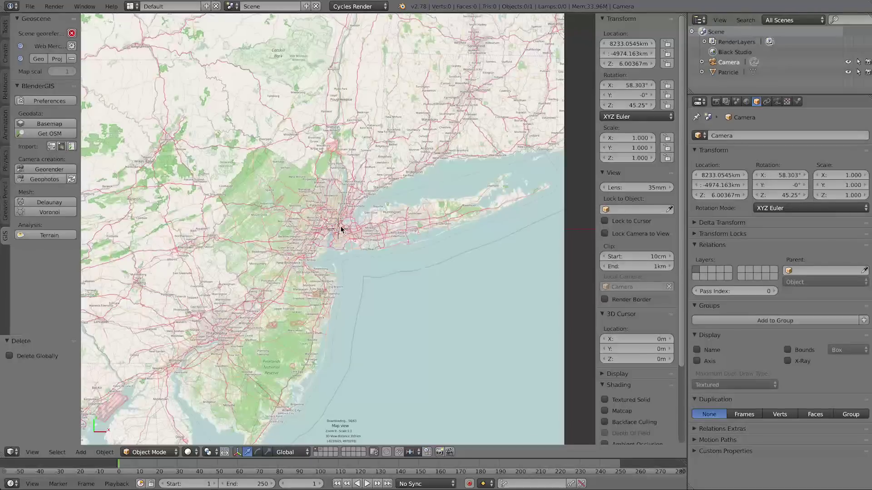
Frame the Midtown Manhattan street blocks around Herald Square on the basemap and leave the map navigation mode.
{"action": "scroll", "coordinate": [343, 233], "scroll_direction": "up", "scroll_amount": 1}
{"action": "scroll", "coordinate": [347, 230], "scroll_direction": "up", "scroll_amount": 5}
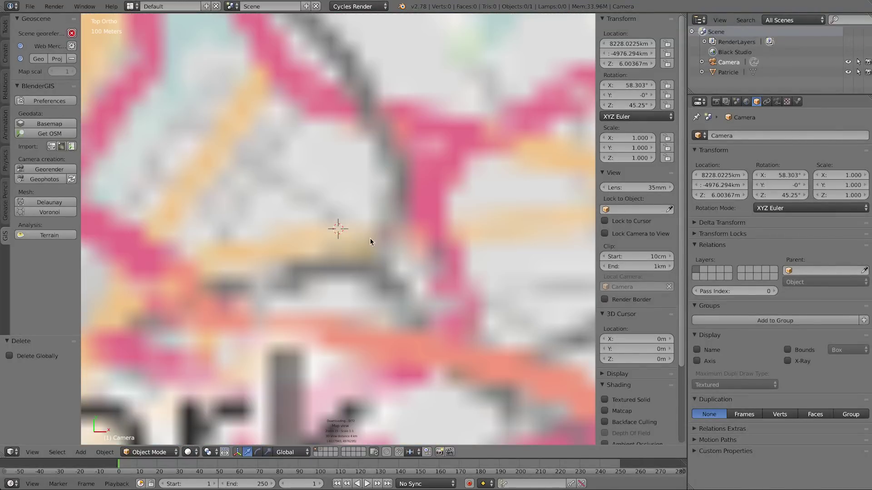
{"action": "left_click_drag", "start_coordinate": [503, 288], "coordinate": [449, 275]}
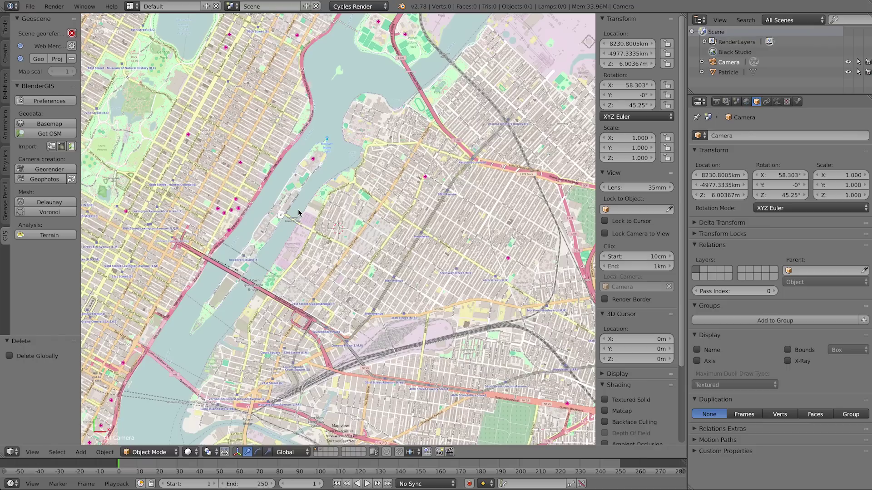
{"action": "left_click_drag", "start_coordinate": [298, 209], "coordinate": [451, 273]}
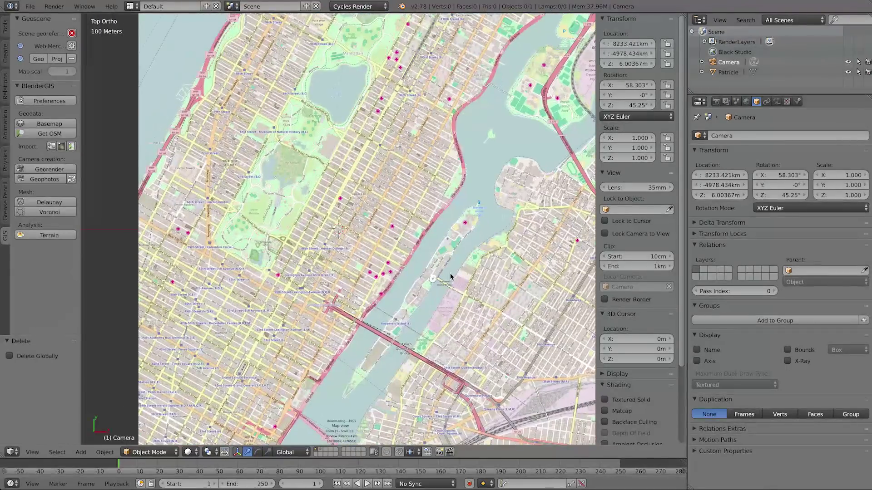
{"action": "left_click_drag", "start_coordinate": [347, 273], "coordinate": [522, 184]}
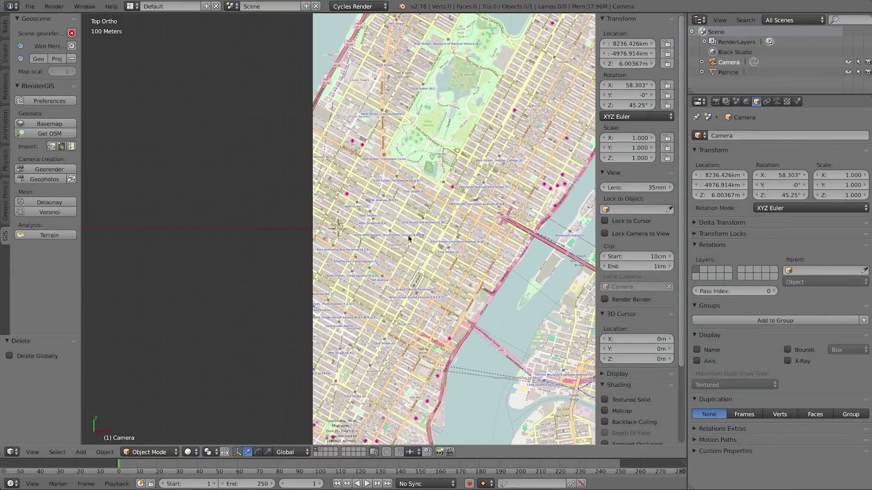
{"action": "left_click_drag", "start_coordinate": [359, 258], "coordinate": [342, 198]}
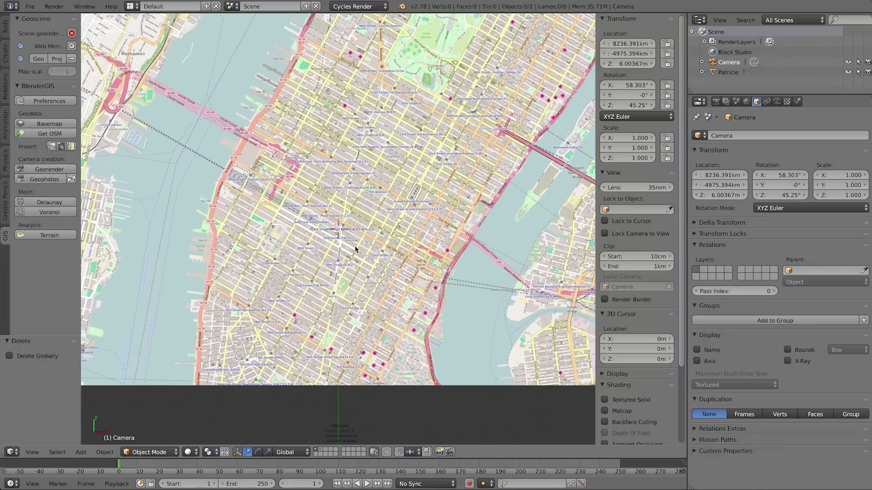
{"action": "scroll", "coordinate": [346, 246], "scroll_direction": "up", "scroll_amount": 3}
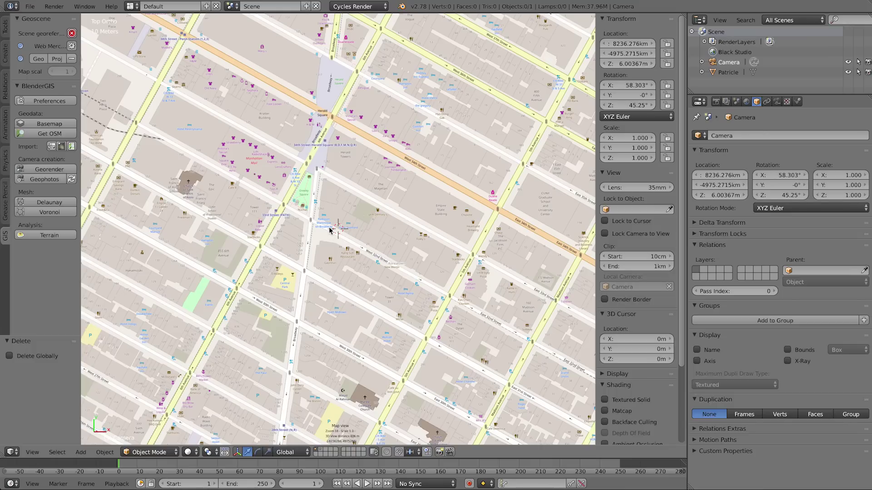
{"action": "key", "text": "Escape"}
Import the OSM building and highway ways for the framed area with a default height of 20 and level height of 3.
{"action": "left_click", "coordinate": [51, 136]}
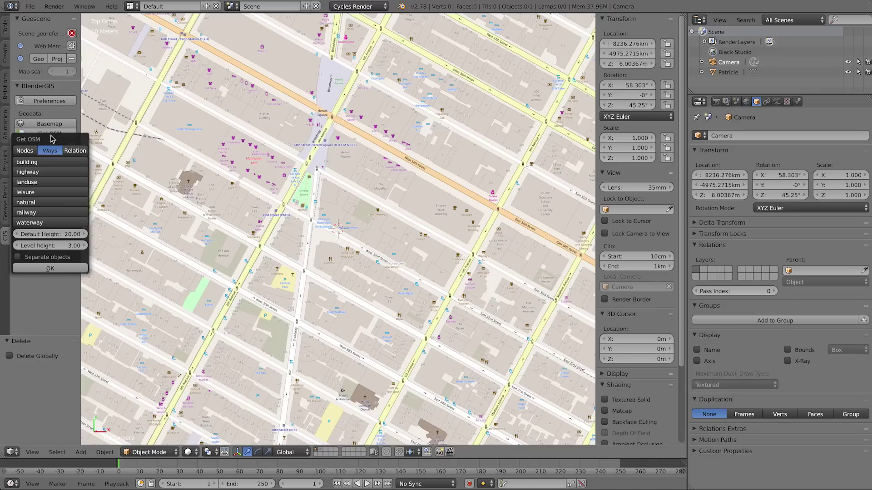
{"action": "left_click", "coordinate": [35, 164]}
{"action": "left_click", "coordinate": [43, 172], "text": "shift"}
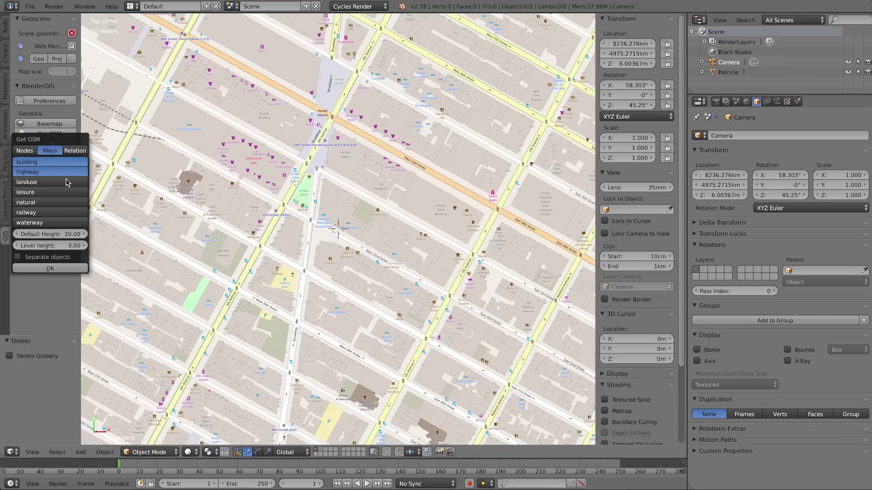
{"action": "left_click", "coordinate": [53, 269]}
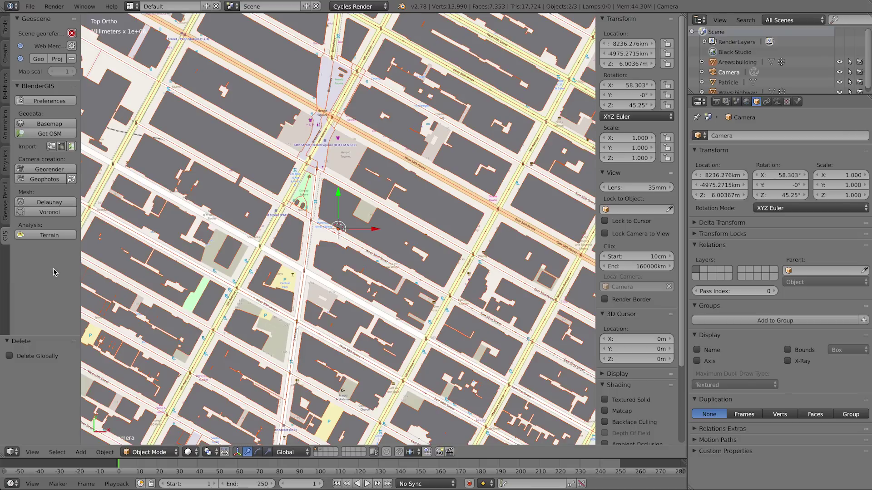
{"action": "middle_click_drag", "start_coordinate": [359, 207], "coordinate": [409, 222]}
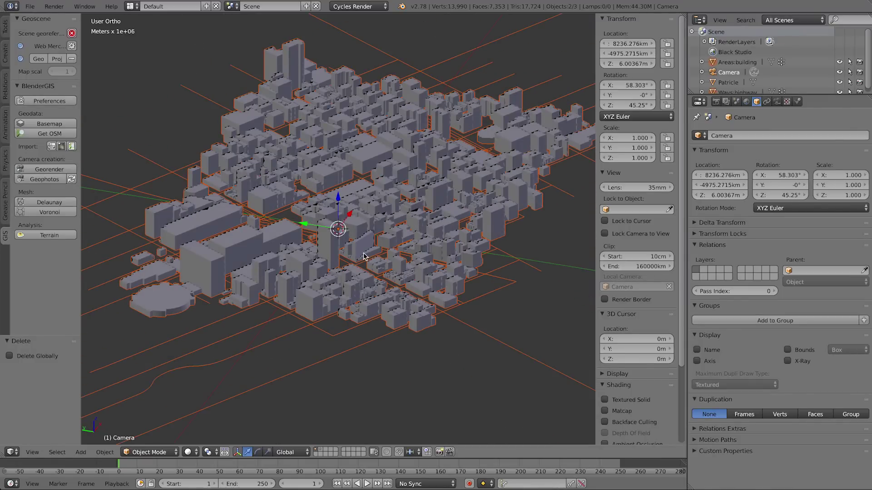
{"action": "middle_click_drag", "start_coordinate": [339, 256], "coordinate": [399, 255]}
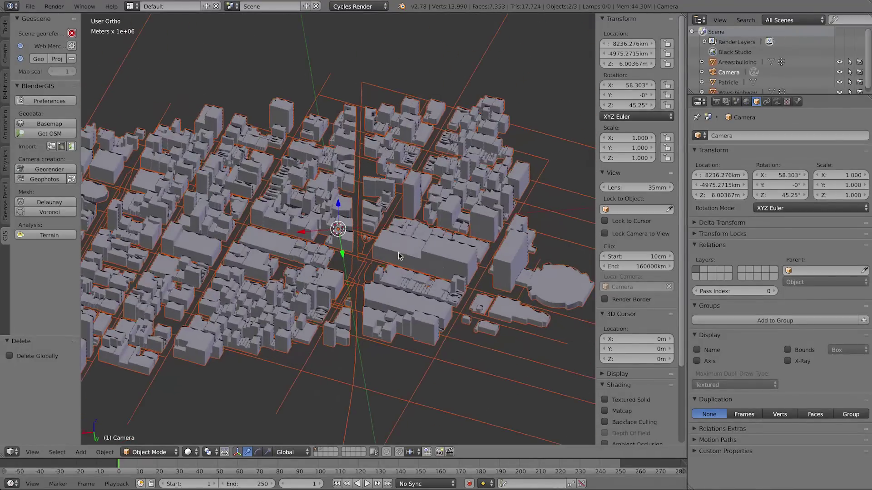
Select the imported highway object and convert it from a mesh to a curve.
{"action": "right_click", "coordinate": [552, 291]}
{"action": "middle_click_drag", "start_coordinate": [552, 291], "coordinate": [311, 210]}
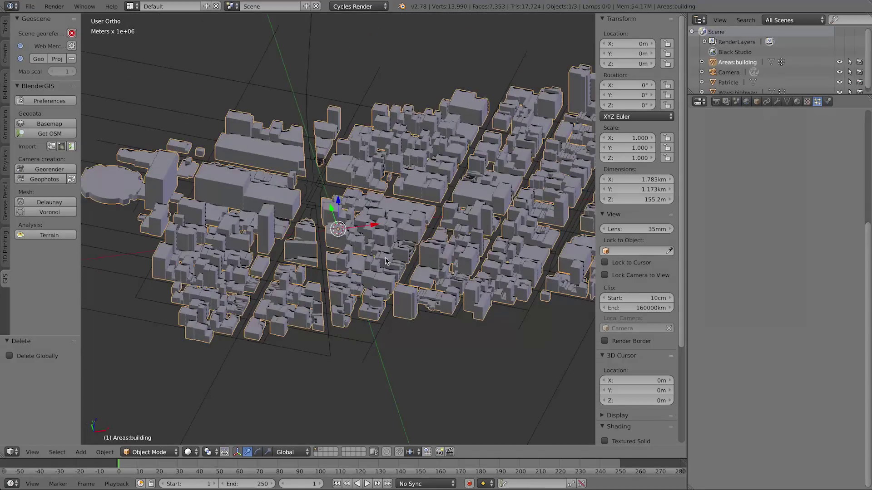
{"action": "right_click", "coordinate": [309, 210]}
{"action": "middle_click_drag", "start_coordinate": [373, 238], "coordinate": [366, 246]}
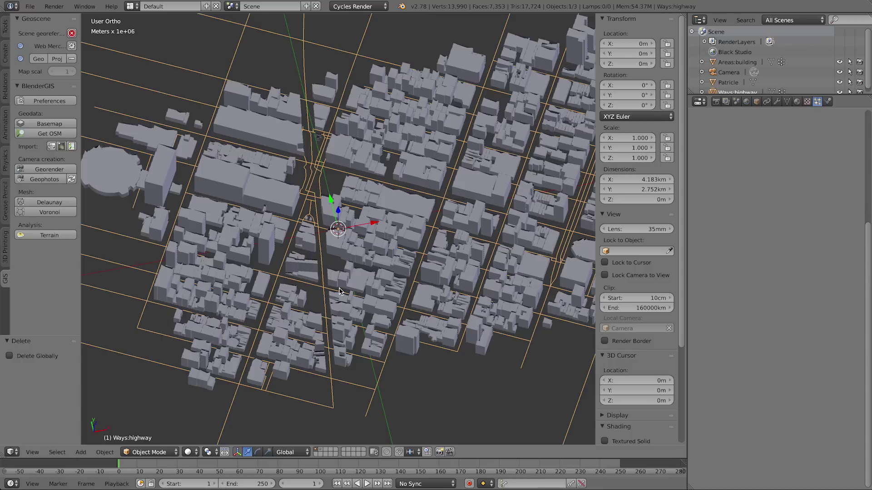
{"action": "key", "text": "alt+c"}
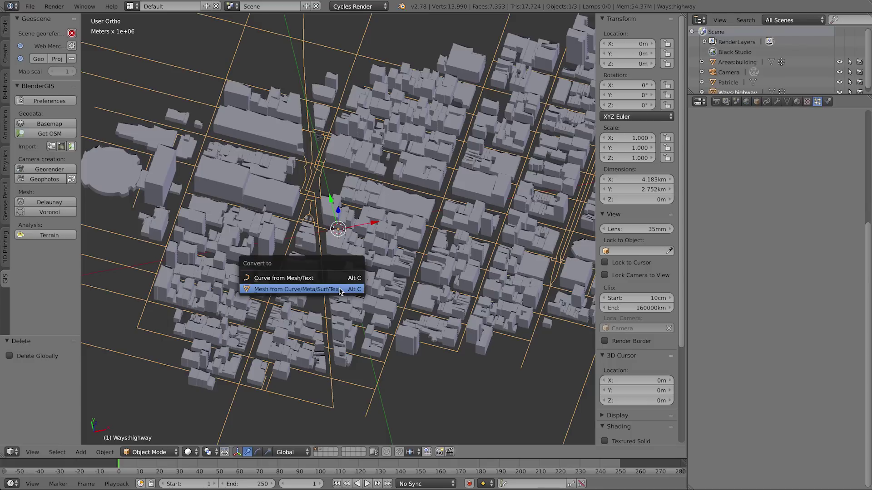
{"action": "left_click", "coordinate": [303, 279]}
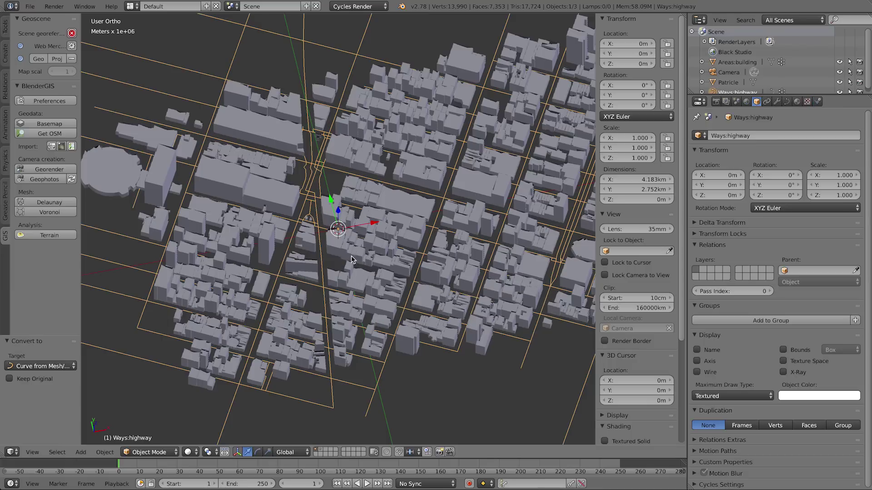
Give the highway curve a bevel depth of about 4.32 m and set its fill mode to Full.
{"action": "left_click", "coordinate": [788, 100]}
{"action": "left_click_drag", "start_coordinate": [818, 286], "coordinate": [851, 286]}
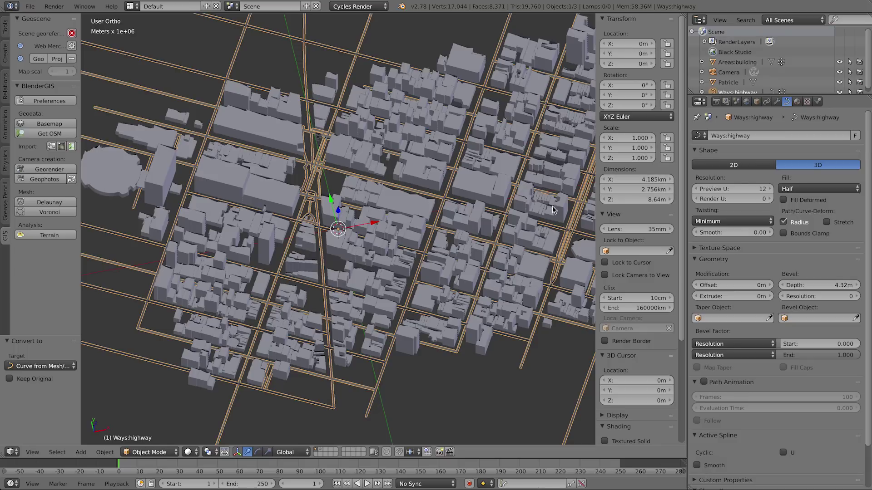
{"action": "middle_click_drag", "start_coordinate": [419, 236], "coordinate": [420, 224]}
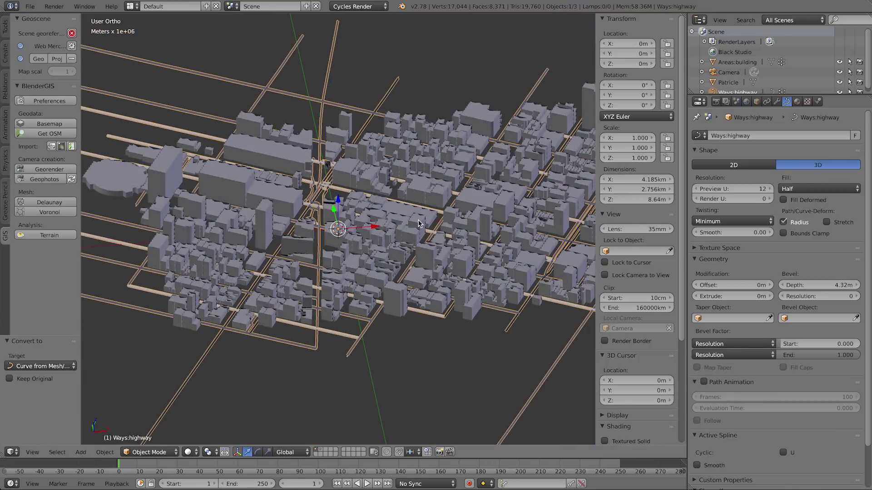
{"action": "left_click", "coordinate": [815, 192]}
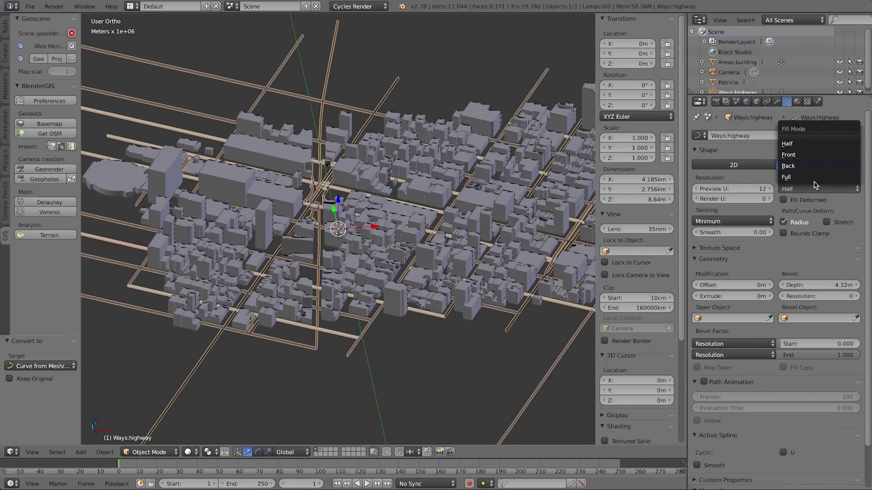
{"action": "left_click", "coordinate": [814, 179]}
{"action": "middle_click_drag", "start_coordinate": [390, 301], "coordinate": [386, 302]}
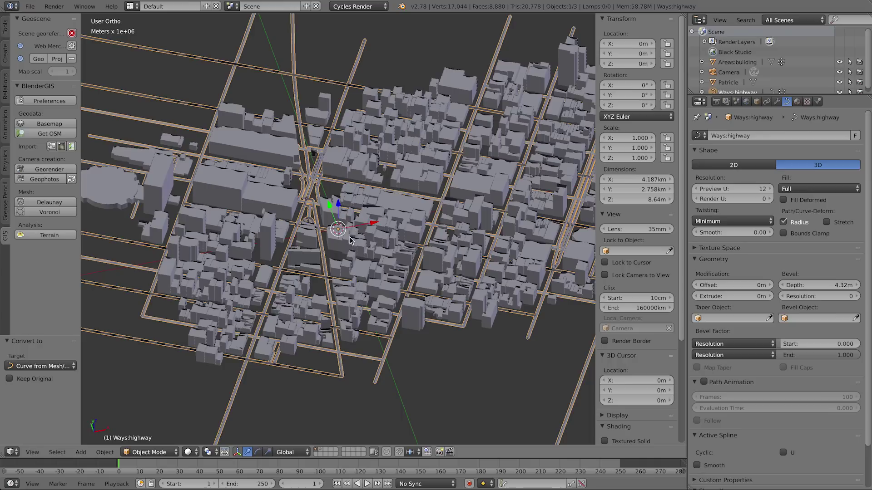
Convert the bevelled highway curve back to a mesh and rename the object Roads.
{"action": "key", "text": "alt+c"}
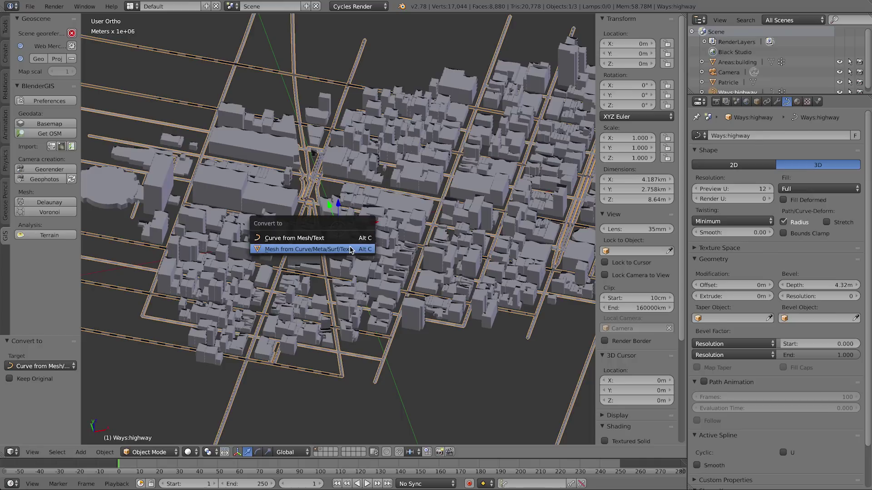
{"action": "left_click", "coordinate": [350, 249]}
{"action": "scroll", "coordinate": [737, 89], "scroll_direction": "down", "scroll_amount": 1}
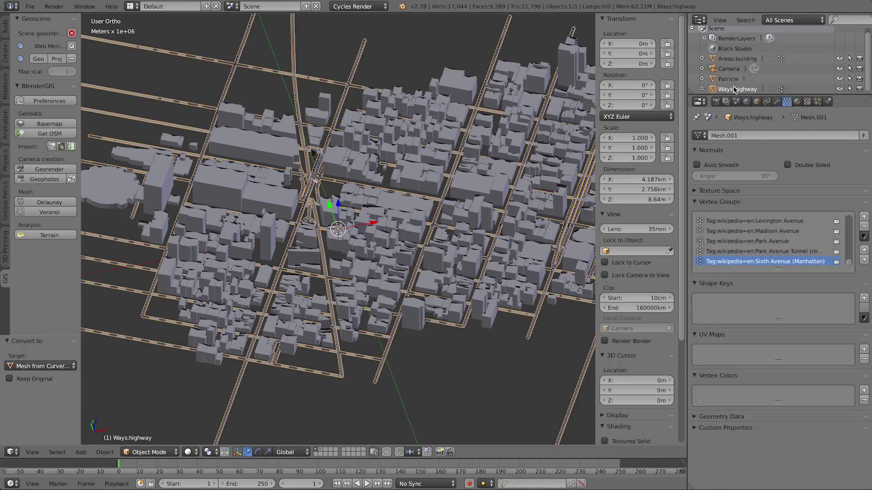
{"action": "double_click", "coordinate": [732, 90]}
{"action": "type", "text": "Roads"}
{"action": "key", "text": "Return"}
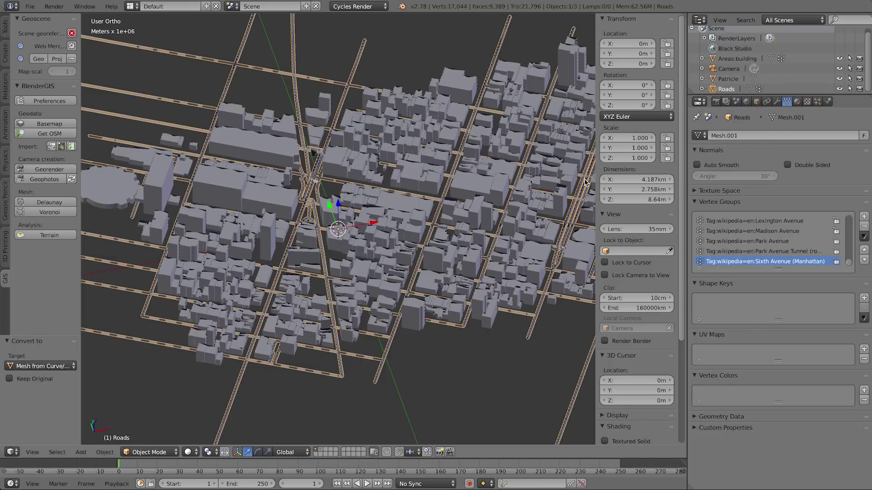
Add an emitter particle system to Roads with emission end frame 1 and physics set to No.
{"action": "left_click", "coordinate": [816, 102]}
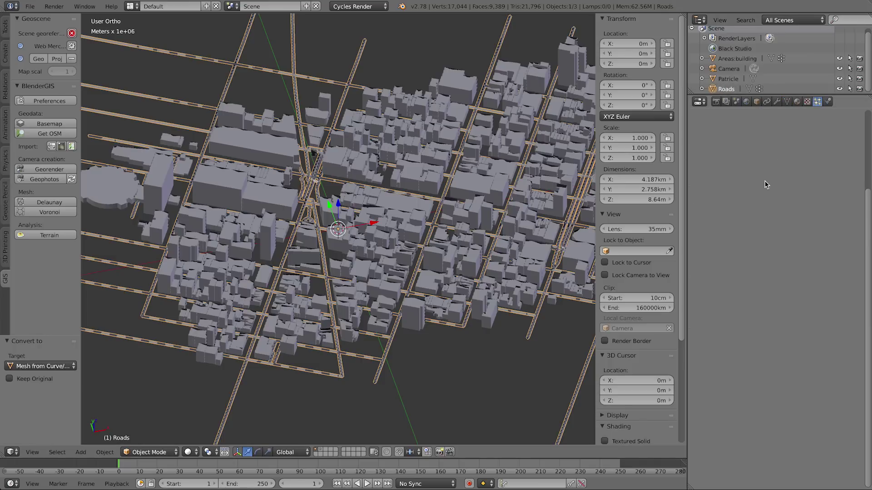
{"action": "left_click", "coordinate": [761, 167]}
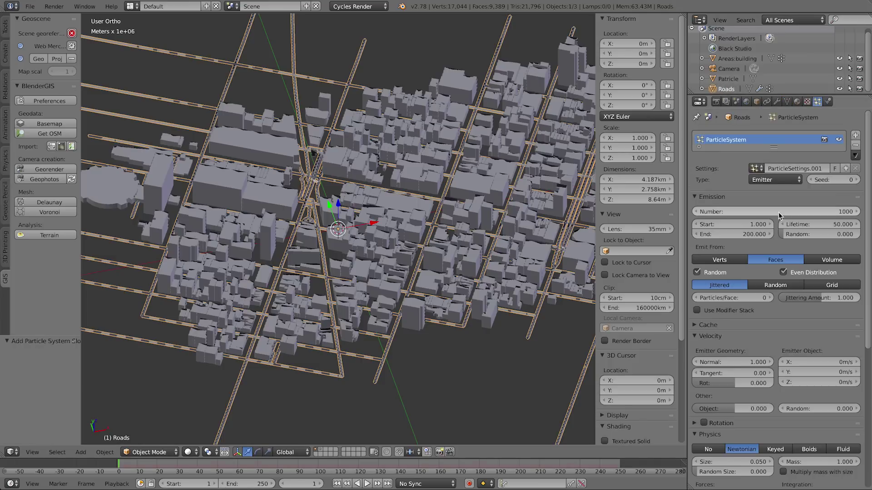
{"action": "left_click", "coordinate": [745, 234]}
{"action": "type", "text": "1"}
{"action": "key", "text": "Return"}
{"action": "scroll", "coordinate": [751, 328], "scroll_direction": "down", "scroll_amount": 4}
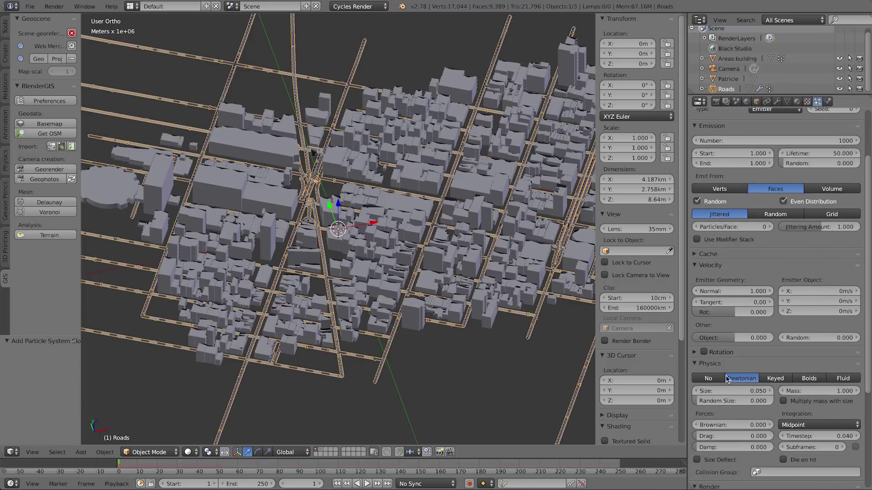
{"action": "left_click", "coordinate": [708, 379]}
{"action": "scroll", "coordinate": [768, 341], "scroll_direction": "down", "scroll_amount": 4}
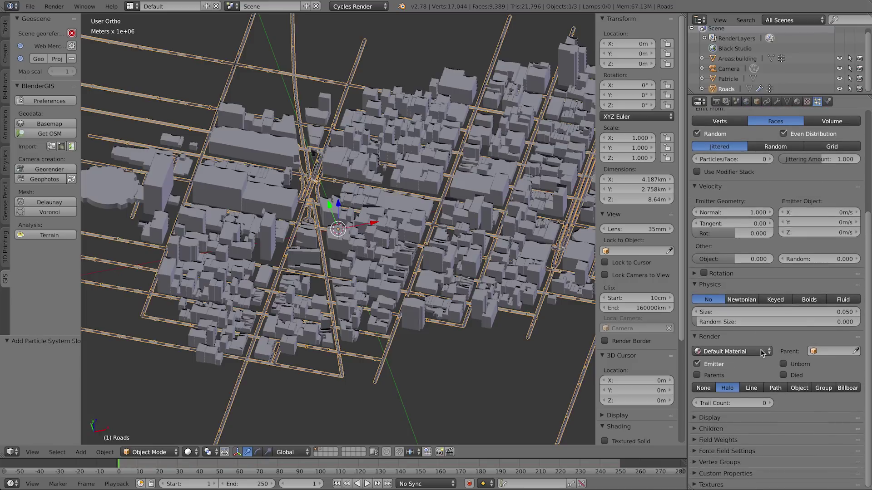
Turn off emitter rendering for the Roads particles and render them as the object Patricle.
{"action": "left_click", "coordinate": [719, 368]}
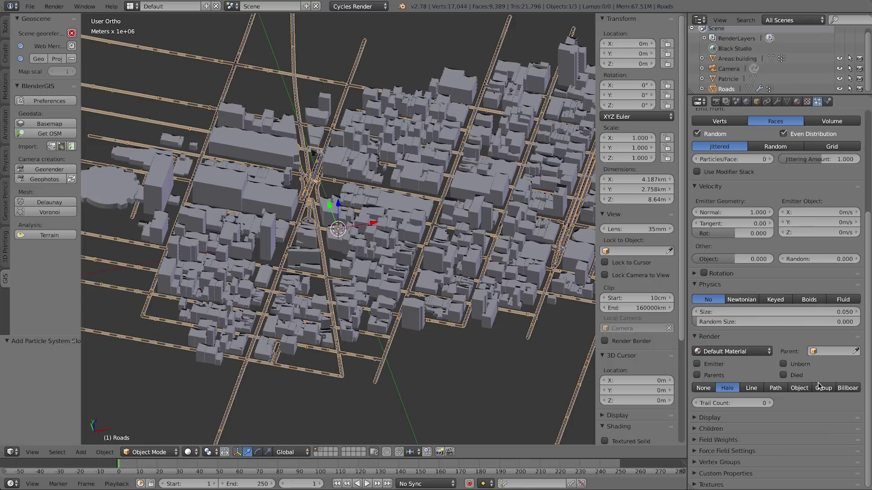
{"action": "left_click", "coordinate": [799, 388]}
{"action": "left_click", "coordinate": [772, 401]}
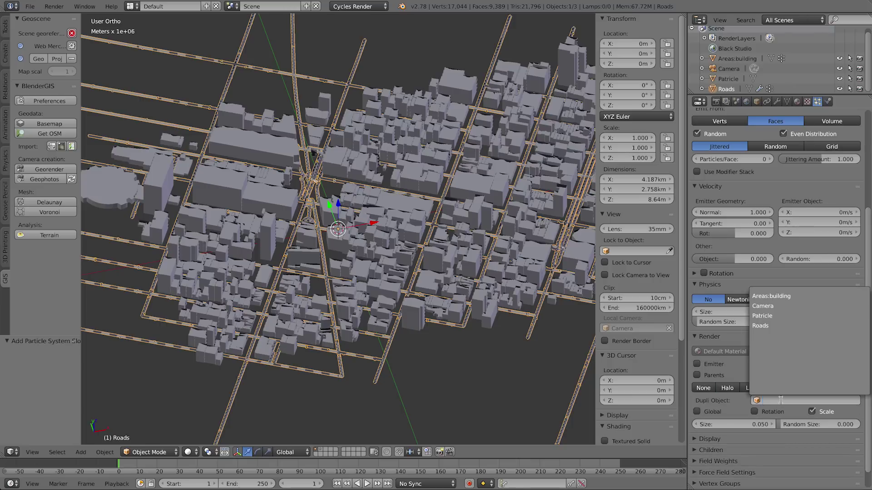
{"action": "left_click", "coordinate": [777, 316]}
Inspect the particle object on layer 2, and check the camera view against the city on layer 1.
{"action": "key", "text": "2"}
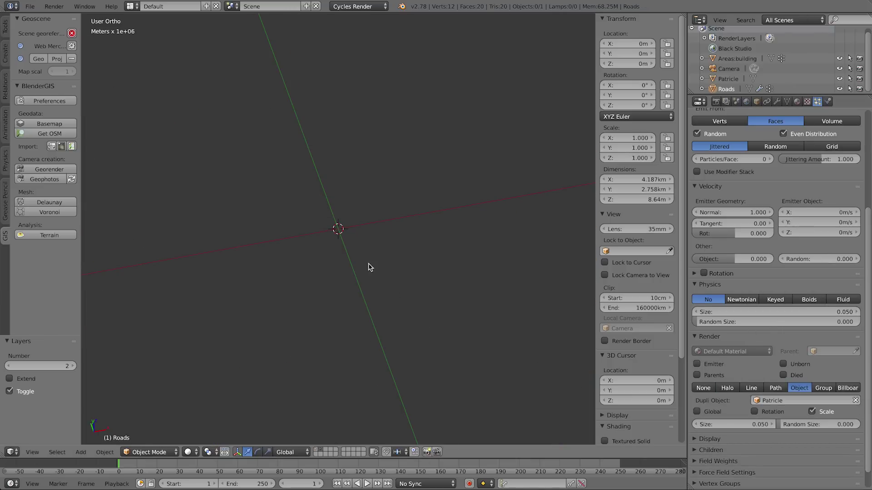
{"action": "key", "text": "a"}
{"action": "key", "text": "KP_Decimal"}
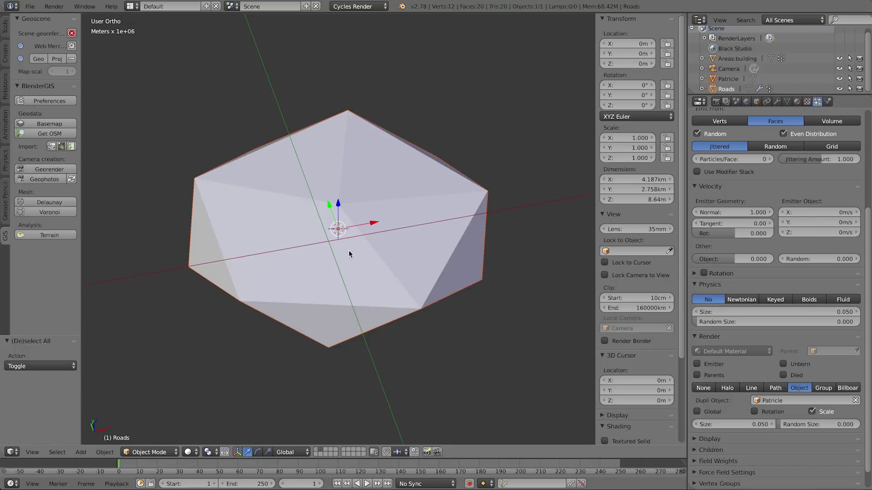
{"action": "middle_click_drag", "start_coordinate": [500, 286], "coordinate": [421, 296]}
{"action": "key", "text": "KP_0"}
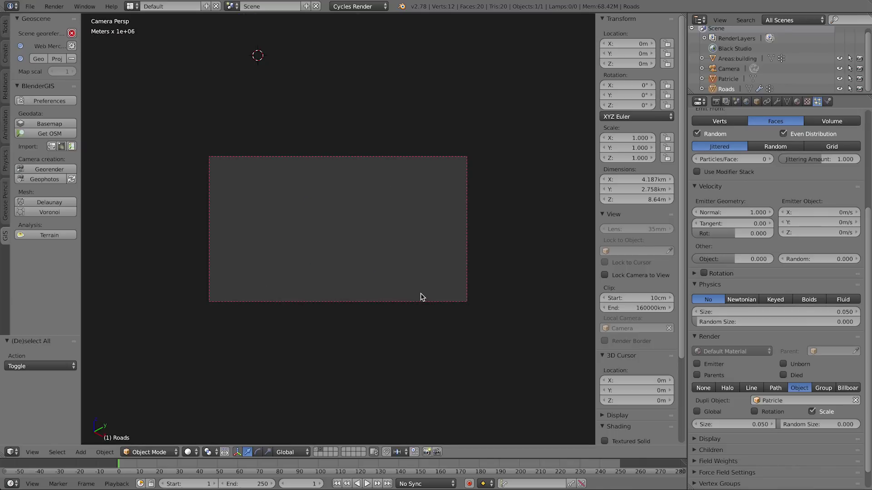
{"action": "key", "text": "1"}
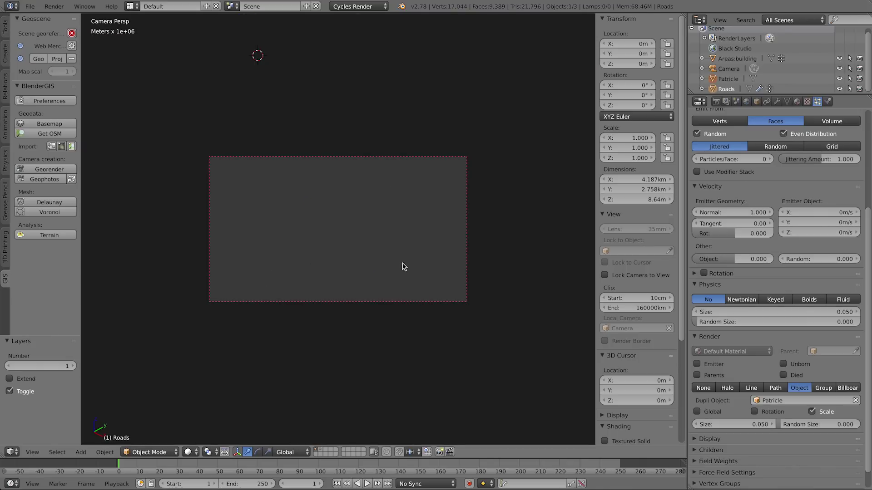
{"action": "key", "text": "KP_Decimal"}
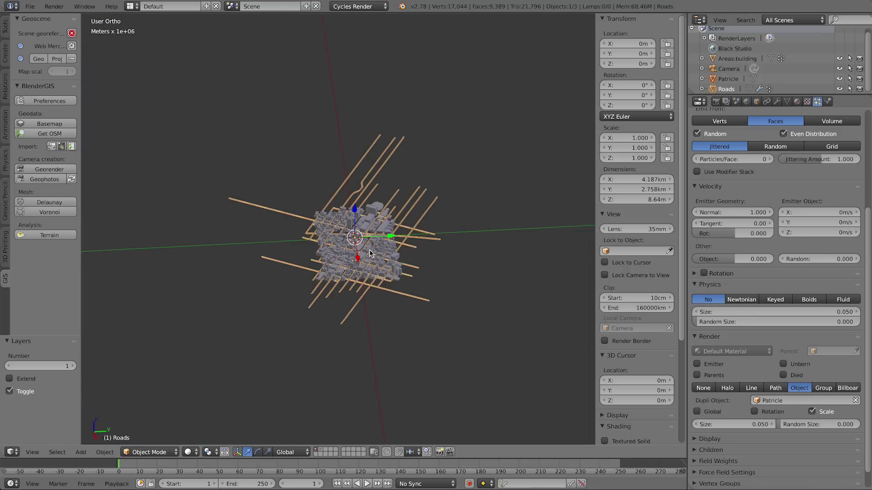
{"action": "key", "text": "KP_0"}
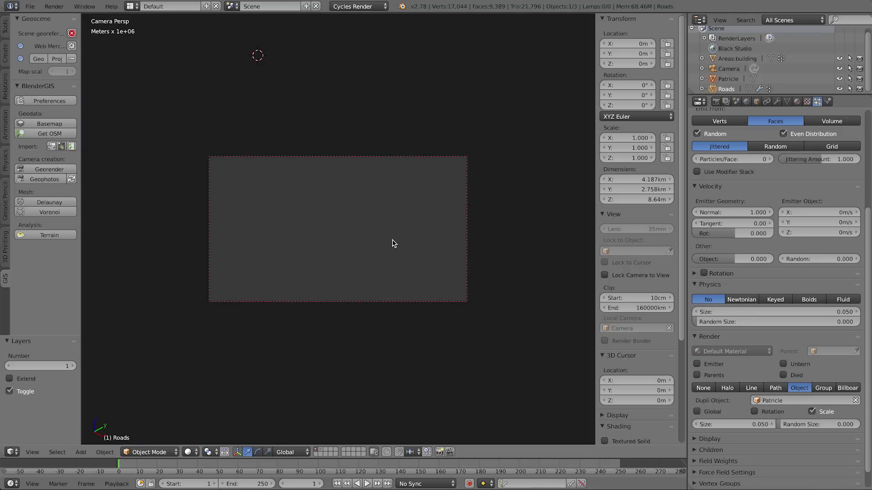
{"action": "key", "text": "KP_1"}
{"action": "scroll", "coordinate": [382, 245], "scroll_direction": "up", "scroll_amount": 6}
{"action": "key", "text": "g"}
{"action": "key", "text": "z"}
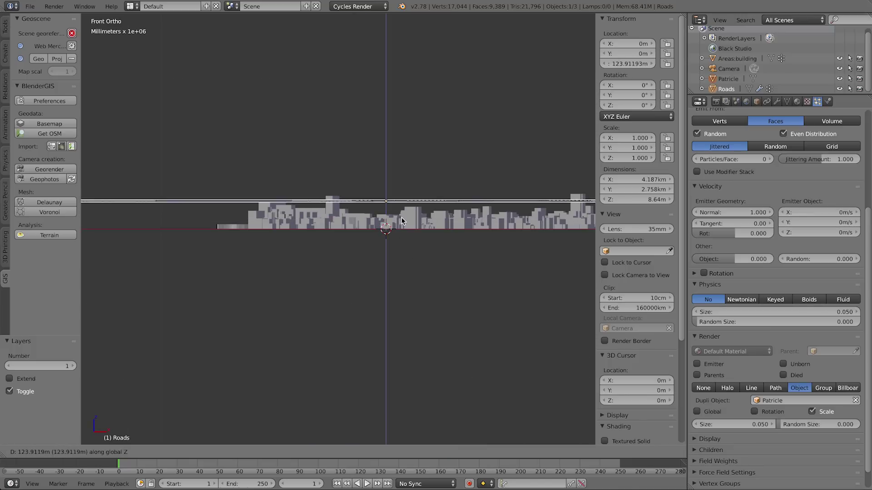
{"action": "right_click", "coordinate": [401, 221]}
Select the camera and raise it about 739 m along the Z axis.
{"action": "left_click", "coordinate": [722, 69]}
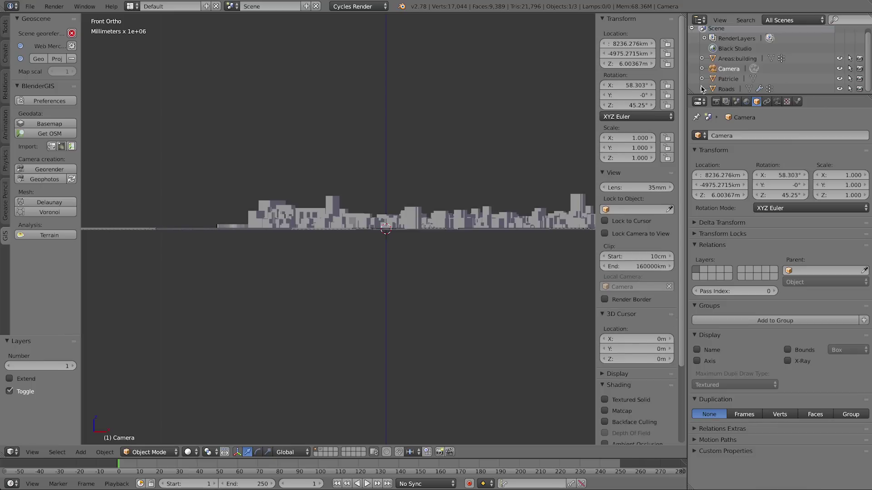
{"action": "key", "text": "g"}
{"action": "key", "text": "z"}
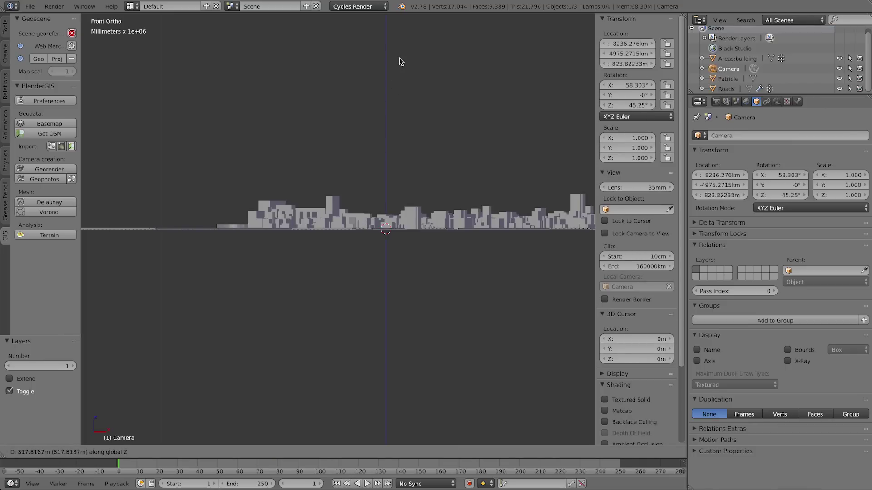
{"action": "left_click", "coordinate": [399, 53]}
{"action": "scroll", "coordinate": [401, 159], "scroll_direction": "down", "scroll_amount": 6}
{"action": "middle_click_drag", "start_coordinate": [399, 179], "coordinate": [395, 198]}
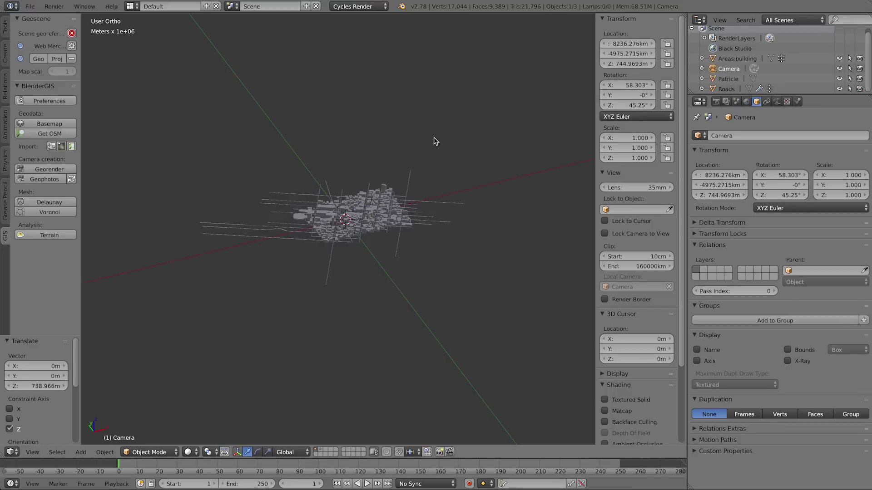
Move the distant camera in top view towards the world origin, to about X -61.9 km, Y -13.9 km.
{"action": "key", "text": "KP_Decimal"}
{"action": "scroll", "coordinate": [407, 229], "scroll_direction": "down", "scroll_amount": 8}
{"action": "scroll", "coordinate": [393, 257], "scroll_direction": "down", "scroll_amount": 8}
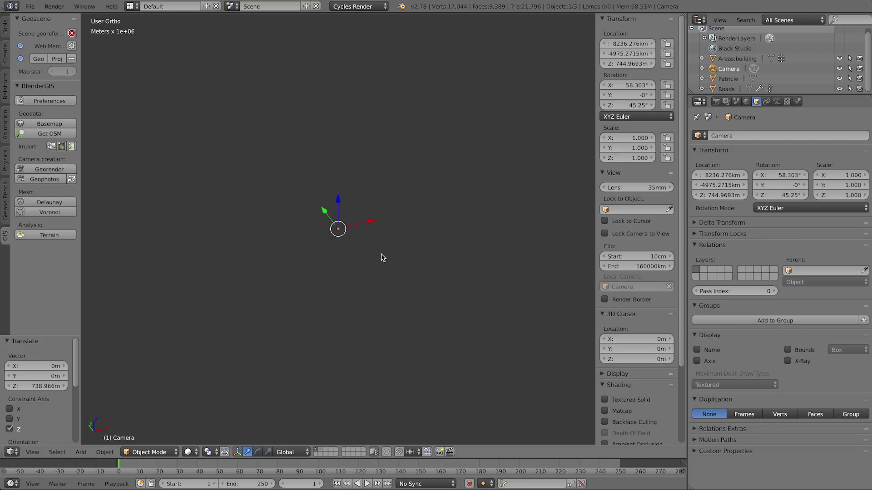
{"action": "key", "text": "KP_7"}
{"action": "scroll", "coordinate": [388, 256], "scroll_direction": "down", "scroll_amount": 3}
{"action": "scroll", "coordinate": [388, 250], "scroll_direction": "down", "scroll_amount": 6}
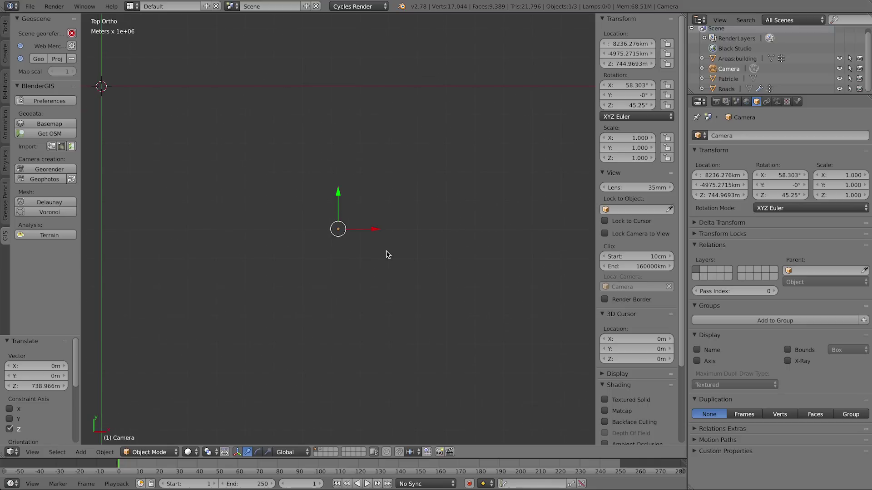
{"action": "key", "text": "g"}
{"action": "left_click", "coordinate": [280, 195]}
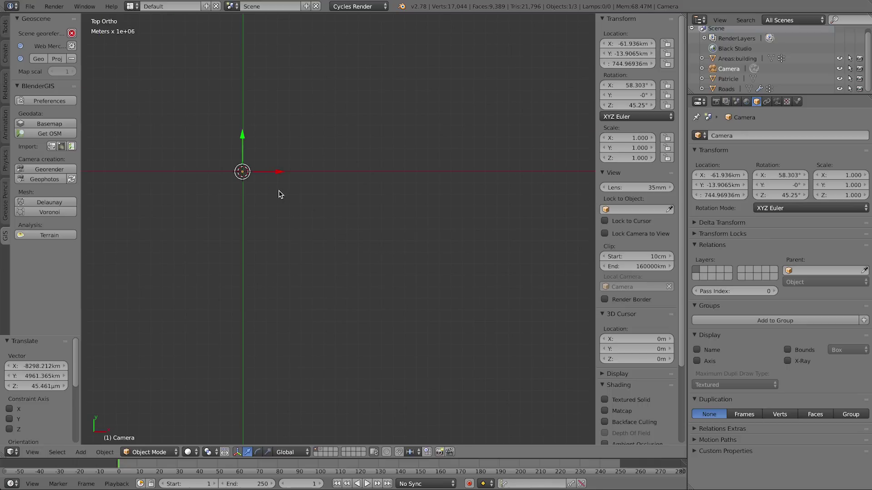
Bring the camera closer to the city in top view, to about X -1.34 km, Y -1.92 km.
{"action": "key", "text": "KP_Decimal"}
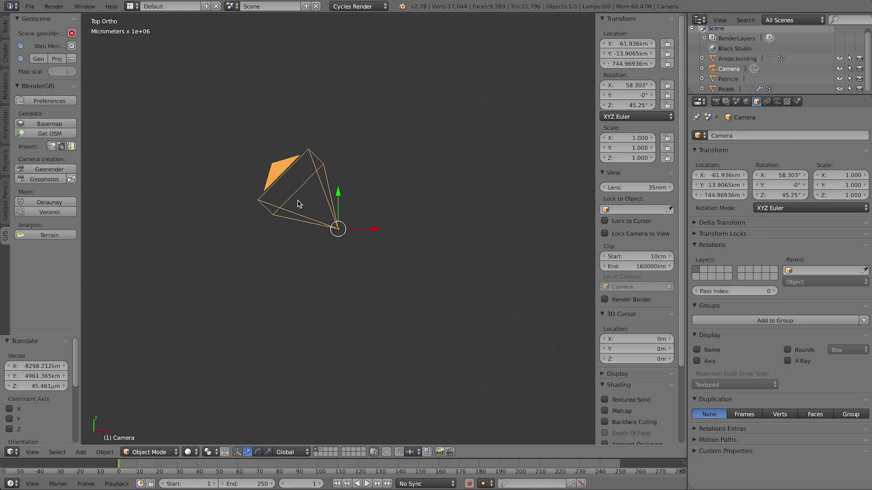
{"action": "scroll", "coordinate": [295, 213], "scroll_direction": "down", "scroll_amount": 2}
{"action": "middle_click_drag", "start_coordinate": [296, 207], "coordinate": [372, 269], "text": "shift"}
{"action": "scroll", "coordinate": [373, 266], "scroll_direction": "down", "scroll_amount": 20}
{"action": "scroll", "coordinate": [373, 245], "scroll_direction": "down", "scroll_amount": 3}
{"action": "key", "text": "g"}
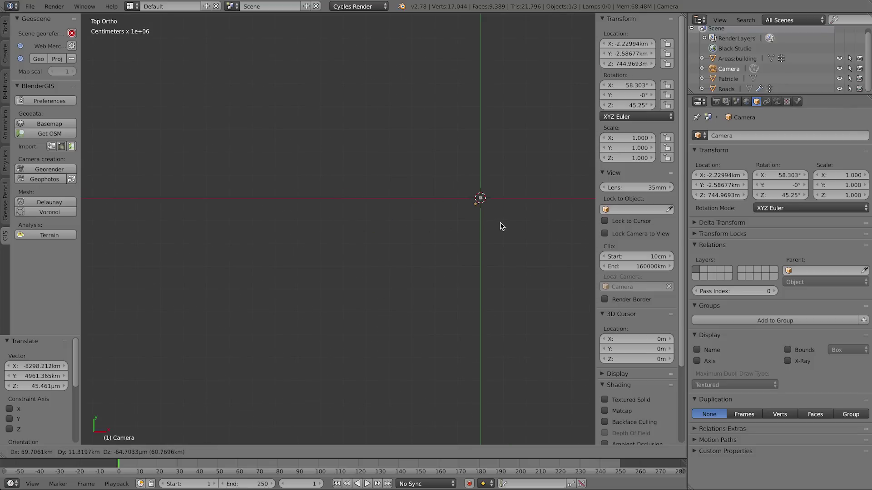
{"action": "left_click", "coordinate": [503, 226]}
Place the camera above the middle of the city, at about X 2.5 m, Y -180 m.
{"action": "scroll", "coordinate": [502, 221], "scroll_direction": "up", "scroll_amount": 5}
{"action": "scroll", "coordinate": [395, 214], "scroll_direction": "down", "scroll_amount": 5}
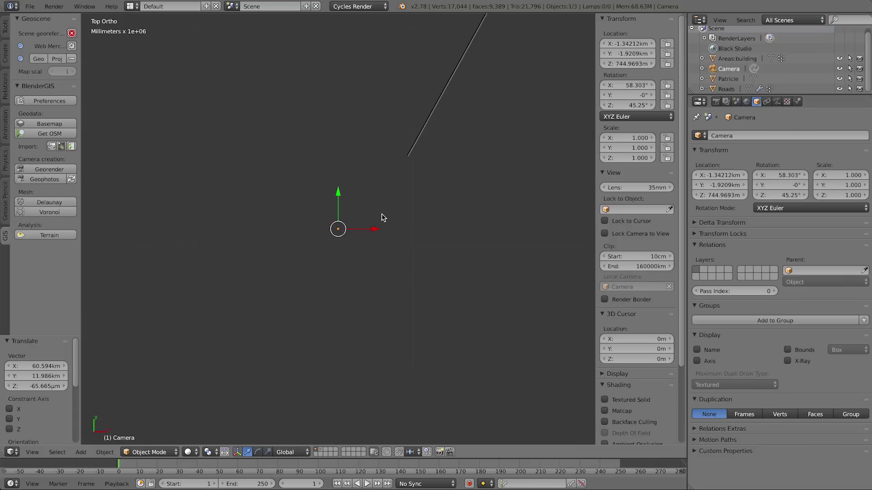
{"action": "key", "text": "g"}
{"action": "left_click", "coordinate": [431, 146]}
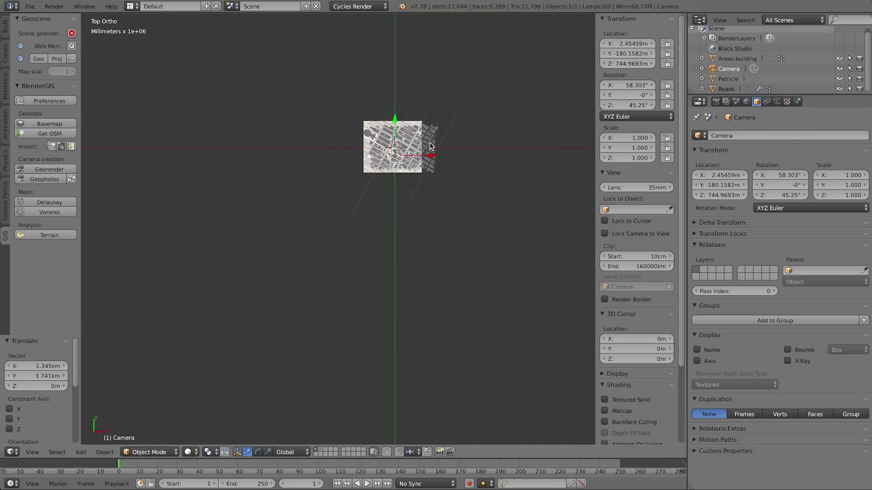
Enlarge the camera object by a factor of about 21.66 and then by 10.
{"action": "key", "text": "KP_0"}
{"action": "middle_click_drag", "start_coordinate": [410, 167], "coordinate": [337, 210]}
{"action": "scroll", "coordinate": [396, 205], "scroll_direction": "down", "scroll_amount": 10}
{"action": "key", "text": "KP_1"}
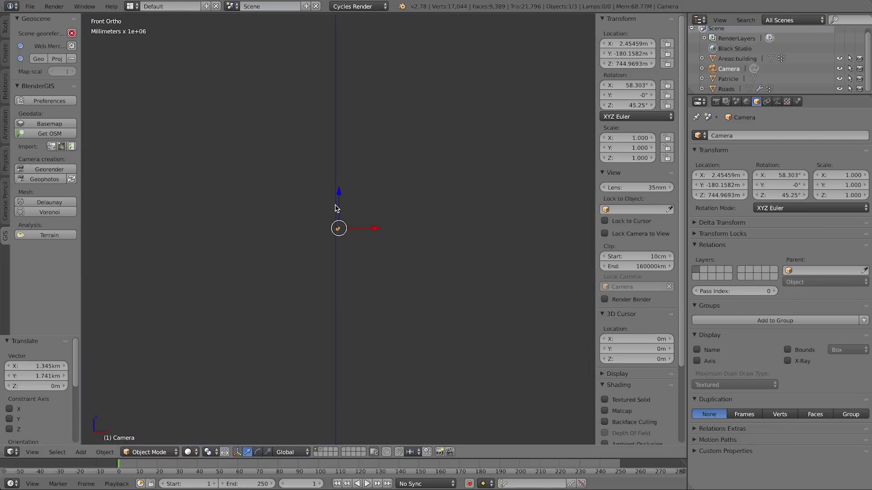
{"action": "key", "text": "s"}
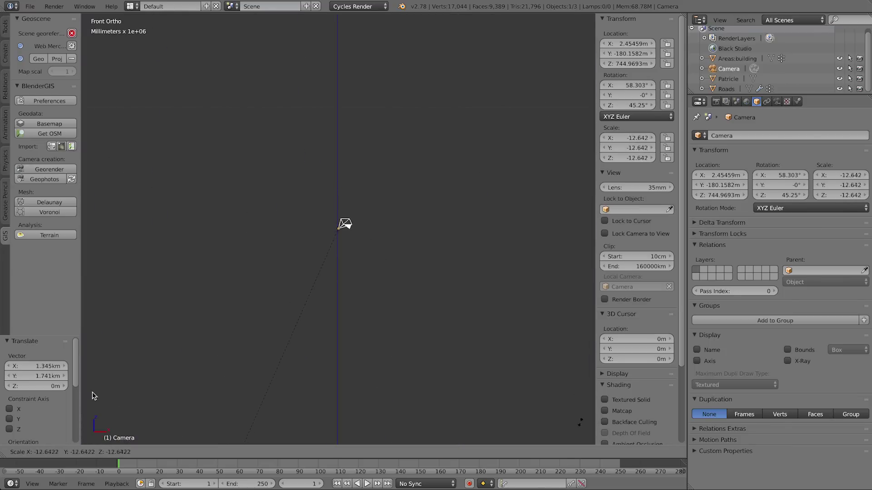
{"action": "left_click", "coordinate": [340, 265]}
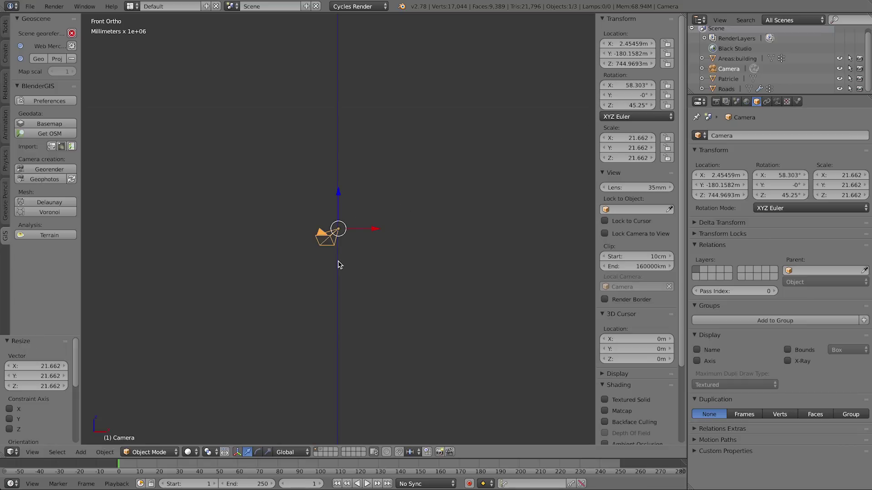
{"action": "type", "text": "s10"}
{"action": "key", "text": "Return"}
{"action": "scroll", "coordinate": [340, 273], "scroll_direction": "down", "scroll_amount": 8}
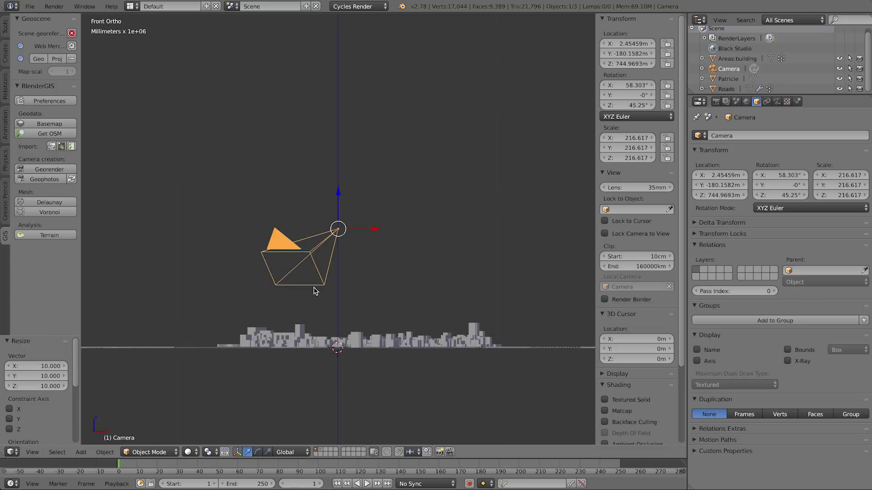
Look through the camera and nudge it in fly mode to about X 3.9 m, Y -181.6 m, Z 746.3 m.
{"action": "mouse_move", "coordinate": [341, 279]}
{"action": "middle_mouse_down"}
{"action": "mouse_move", "coordinate": [315, 296]}
{"action": "mouse_move", "coordinate": [263, 292]}
{"action": "mouse_move", "coordinate": [327, 275]}
{"action": "middle_mouse_up"}
{"action": "key", "text": "KP_1"}
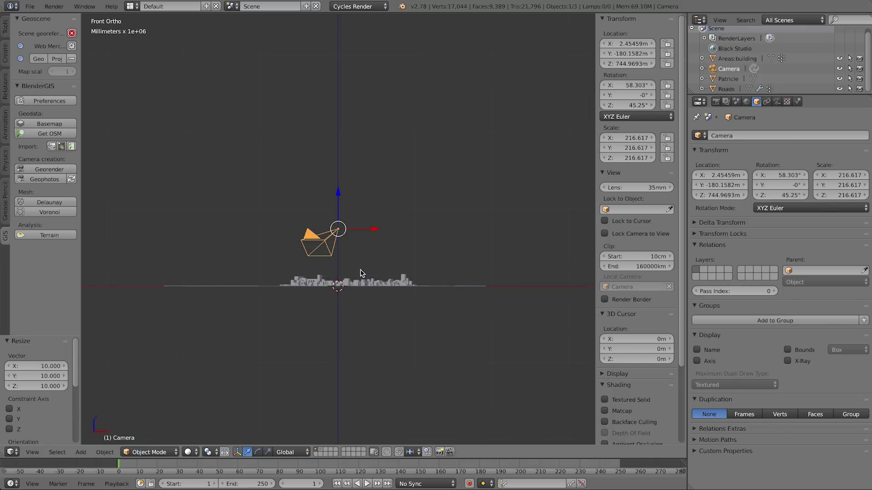
{"action": "key", "text": "KP_0"}
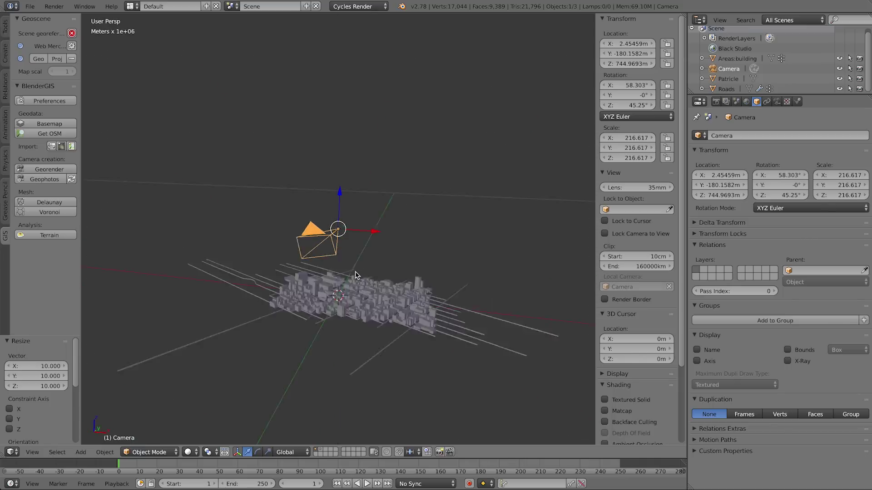
{"action": "key", "text": "shift+f"}
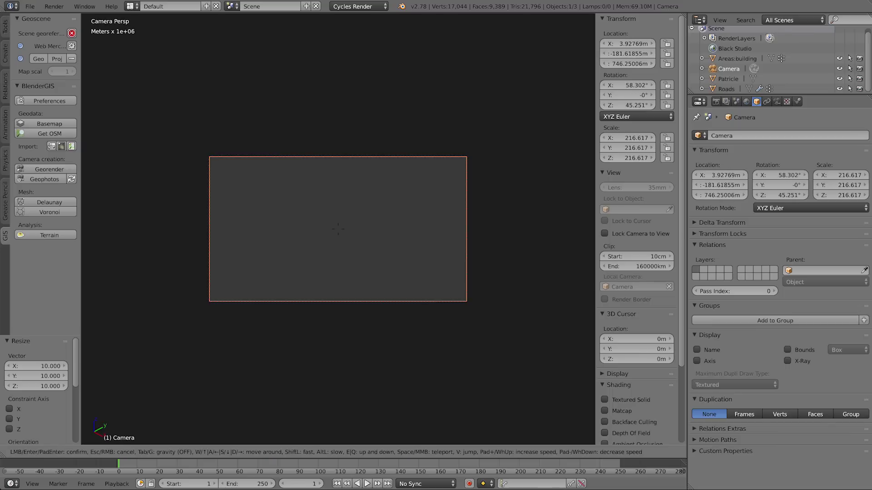
{"action": "left_click", "coordinate": [338, 229]}
Move the camera horizontally to about X 696 m, Y -757 m and look through it.
{"action": "middle_click_drag", "start_coordinate": [325, 254], "coordinate": [406, 275]}
{"action": "scroll", "coordinate": [405, 275], "scroll_direction": "down", "scroll_amount": 6}
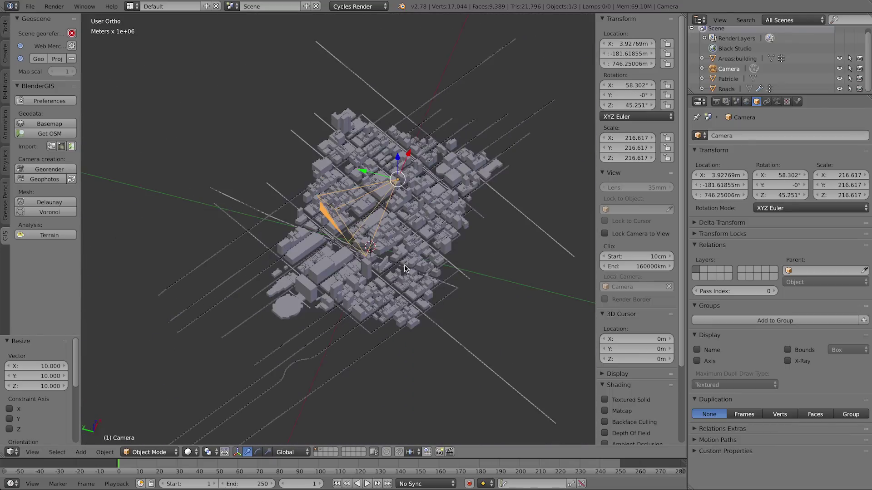
{"action": "key", "text": "KP_7"}
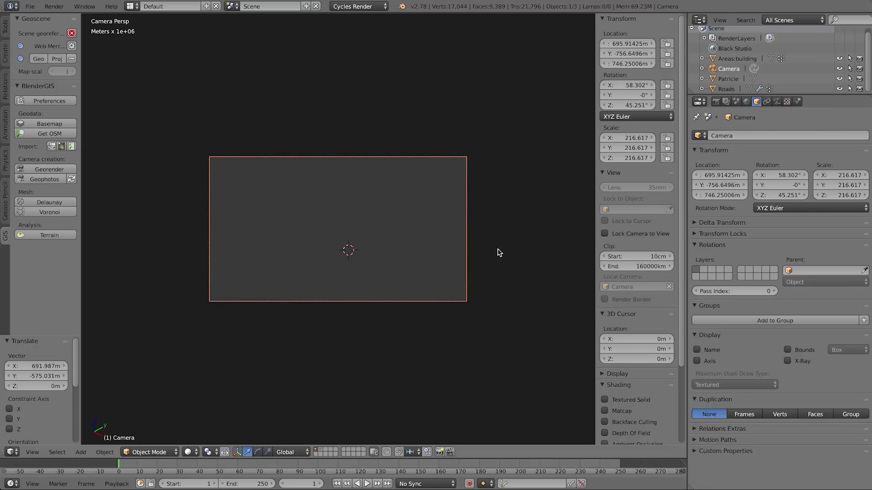
Set the camera's clipping end distance to 100 km.
{"action": "left_click", "coordinate": [777, 101]}
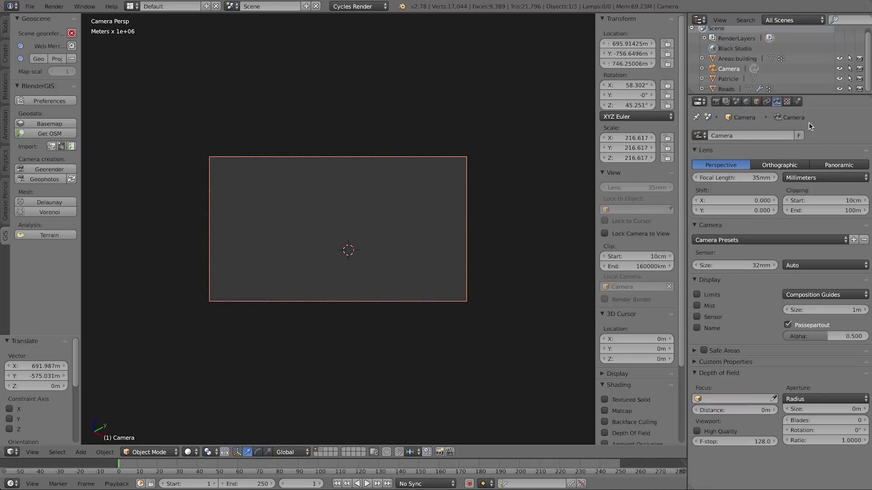
{"action": "left_click", "coordinate": [827, 212]}
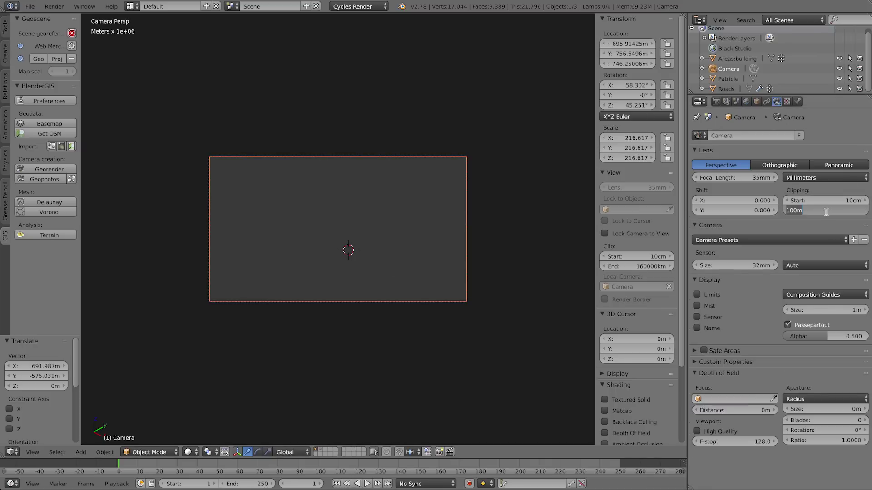
{"action": "type", "text": "100km"}
{"action": "key", "text": "Return"}
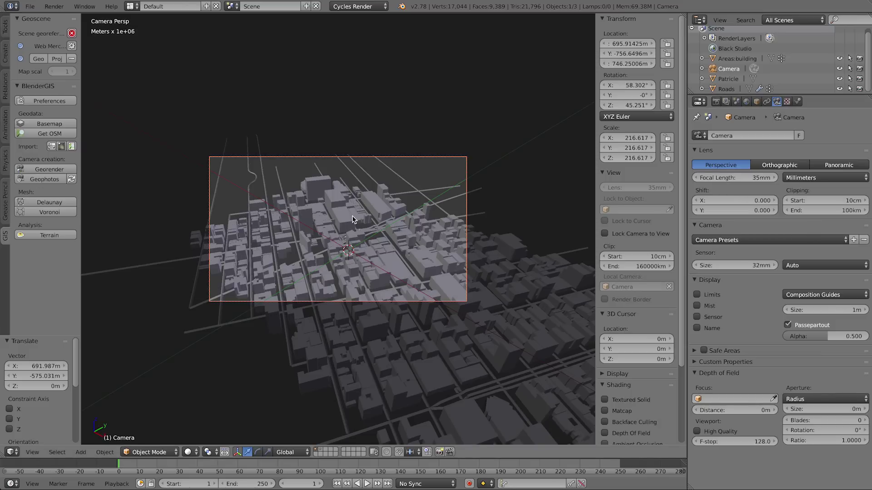
Fly the camera closer over the city to about X 599.5 m, Y -579.5 m, Z 554.2 m.
{"action": "key", "text": "shift+f"}
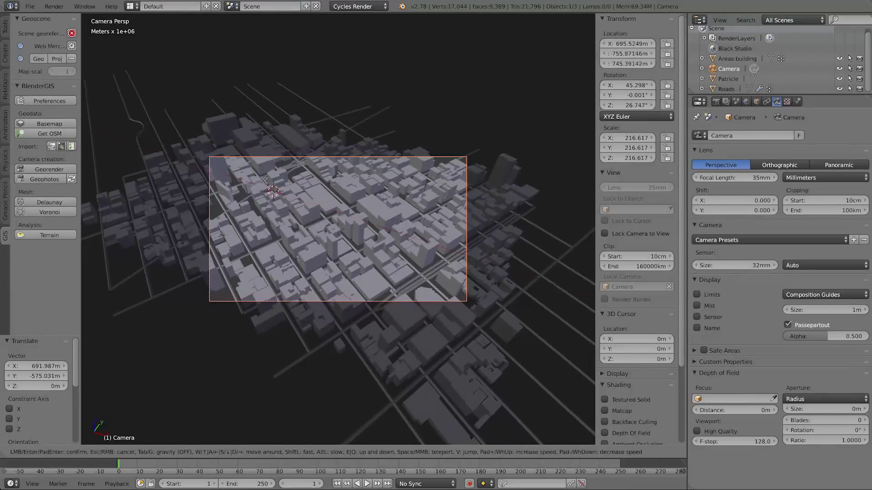
{"action": "left_click", "coordinate": [338, 228]}
{"action": "key", "text": "shift+f"}
{"action": "key", "text": "w"}
{"action": "key", "text": "w"}
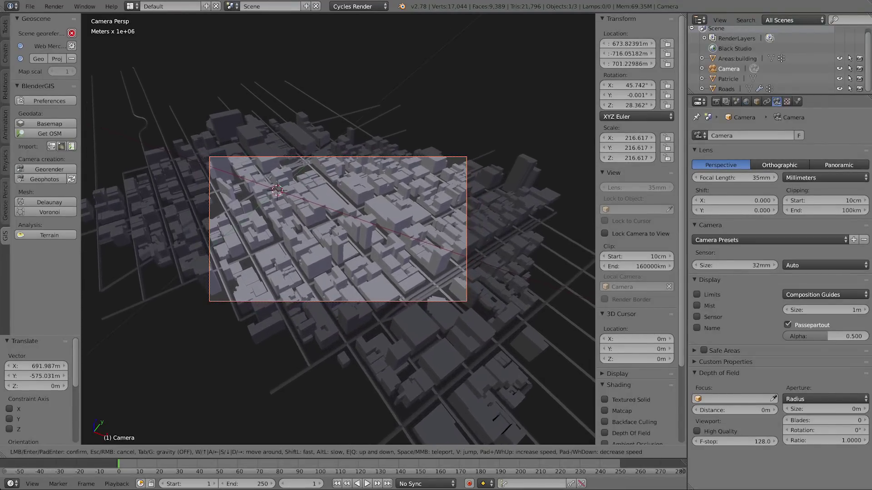
{"action": "key", "text": "w"}
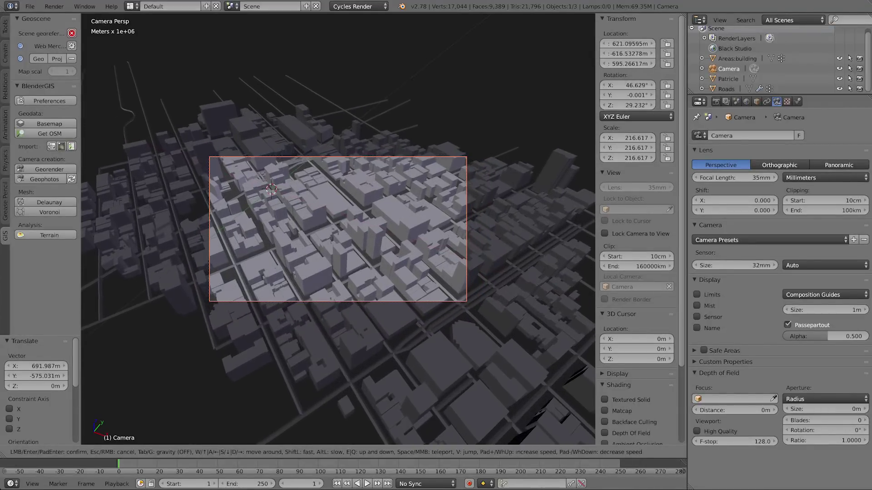
{"action": "left_click", "coordinate": [338, 228]}
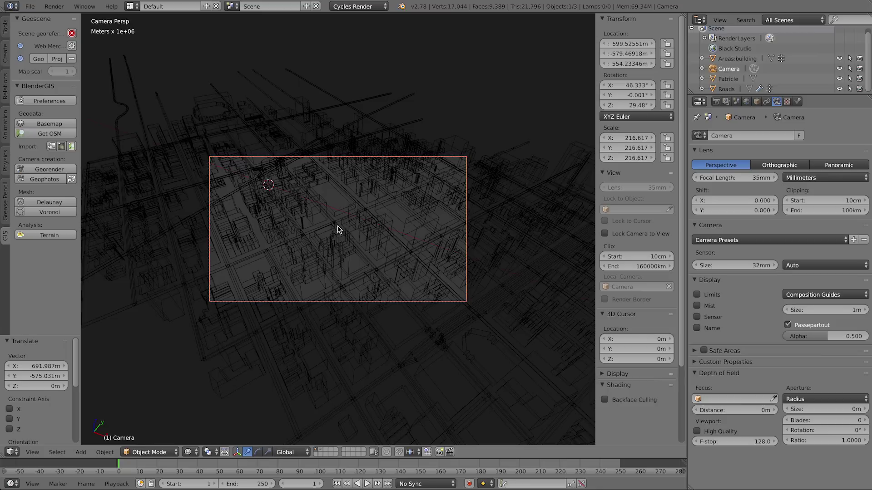
Raise the roads object along the Z axis by about 15.15 m.
{"action": "right_click", "coordinate": [322, 225]}
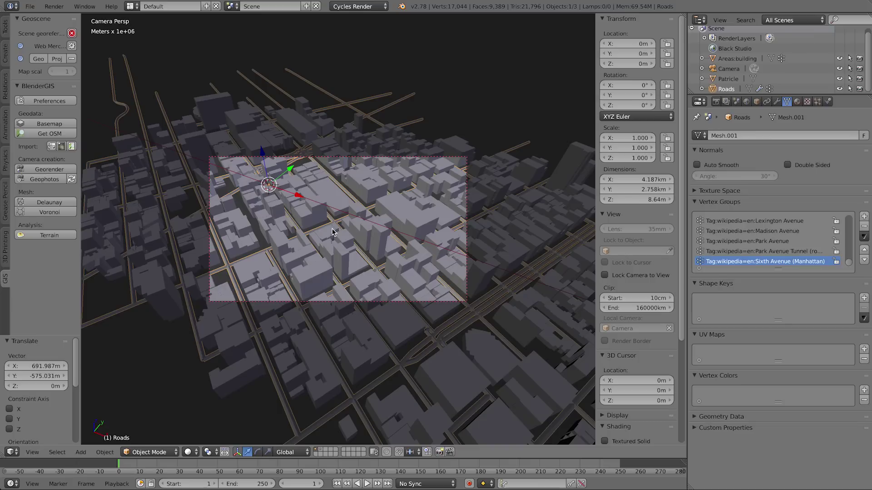
{"action": "key", "text": "g"}
{"action": "key", "text": "z"}
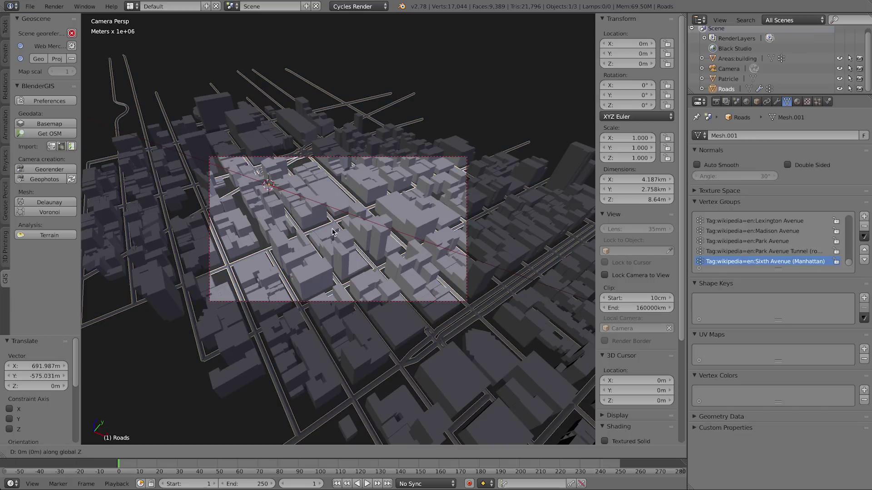
{"action": "left_click", "coordinate": [320, 192]}
Add a ground plane at the origin and scale it by 100 and then by 10.
{"action": "key", "text": "shift+a"}
{"action": "mouse_move", "coordinate": [314, 200]}
{"action": "left_click", "coordinate": [341, 204]}
{"action": "key", "text": "s"}
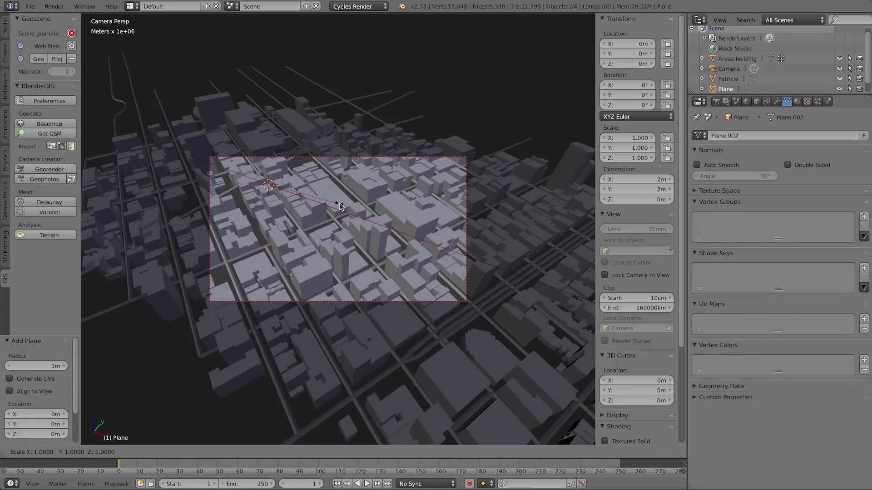
{"action": "type", "text": "100"}
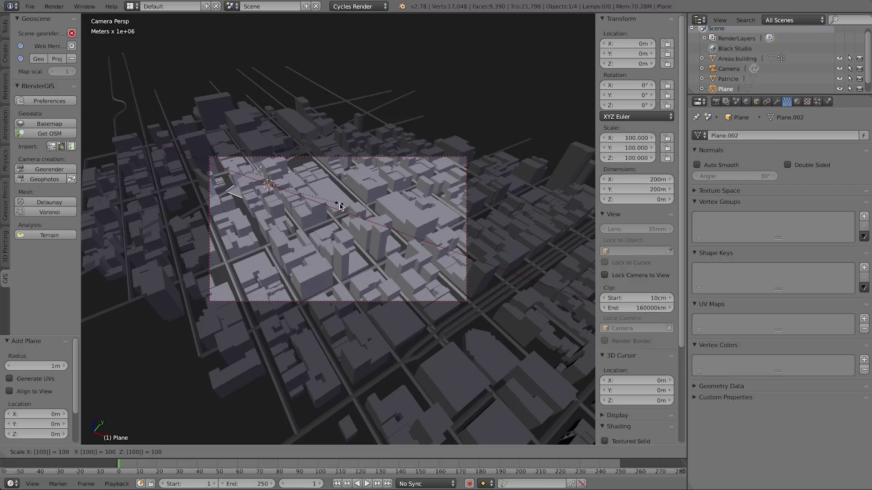
{"action": "key", "text": "Return"}
{"action": "type", "text": "s1"}
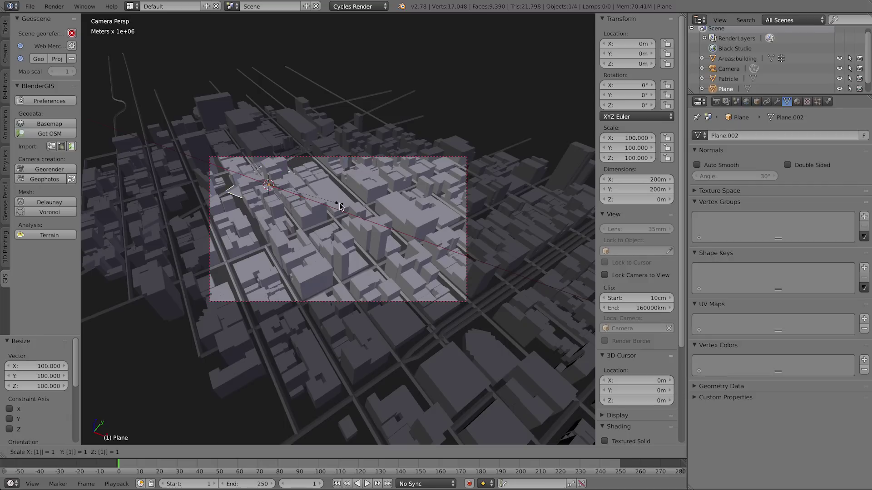
{"action": "type", "text": "0"}
{"action": "key", "text": "Return"}
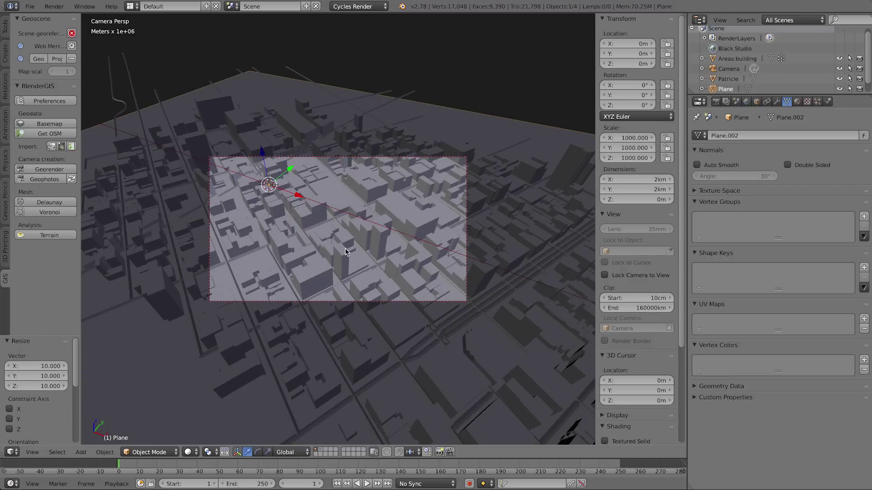
Select the roads object and open its particle system's emission settings.
{"action": "key", "text": "KP_1"}
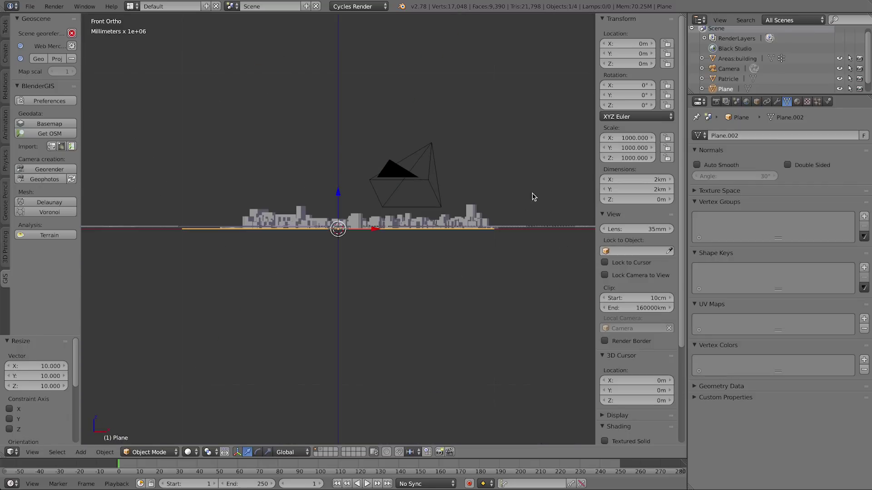
{"action": "mouse_move", "coordinate": [360, 229]}
{"action": "middle_mouse_down"}
{"action": "mouse_move", "coordinate": [336, 268]}
{"action": "mouse_move", "coordinate": [348, 239]}
{"action": "middle_mouse_up"}
{"action": "right_click", "coordinate": [336, 187]}
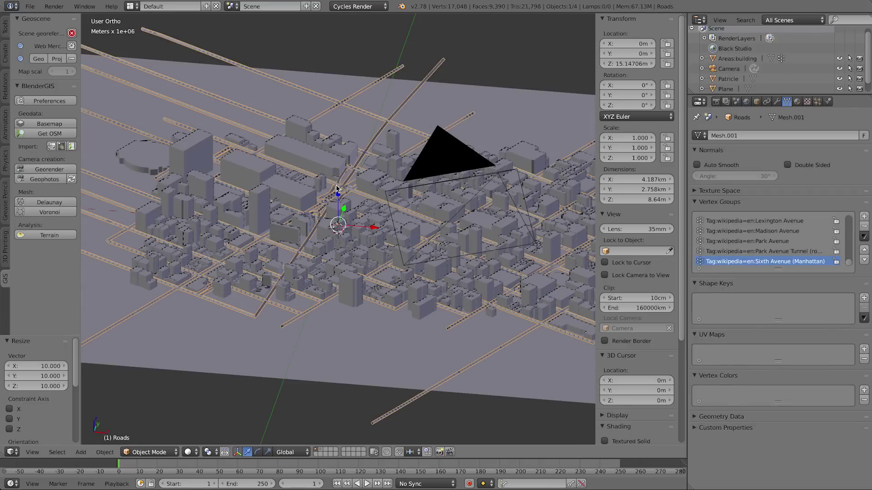
{"action": "left_click", "coordinate": [818, 102]}
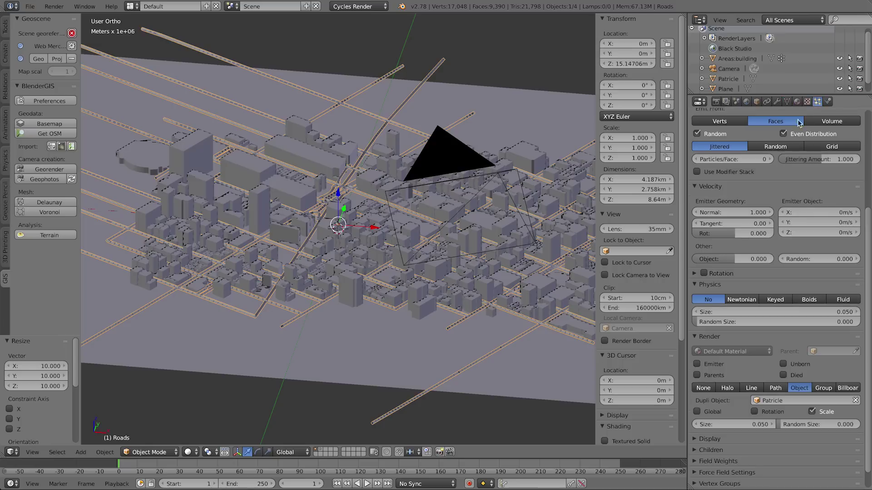
{"action": "scroll", "coordinate": [742, 214], "scroll_direction": "up", "scroll_amount": 6}
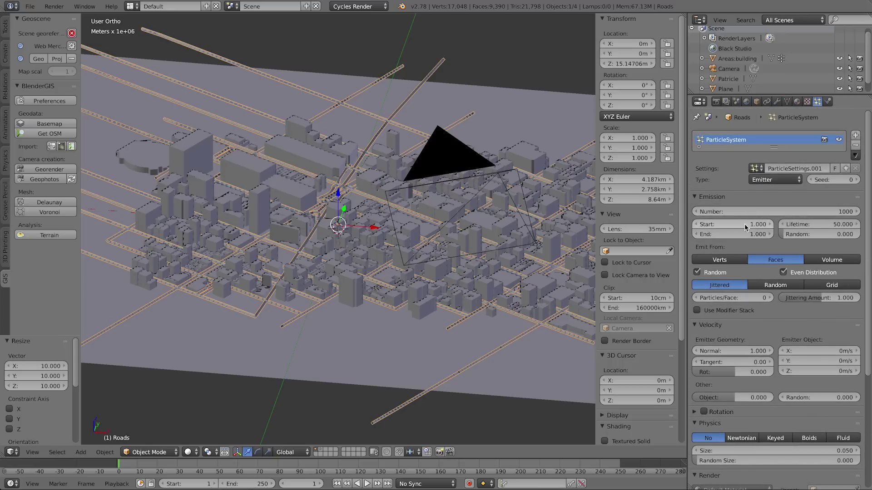
{"action": "scroll", "coordinate": [748, 254], "scroll_direction": "down", "scroll_amount": 2}
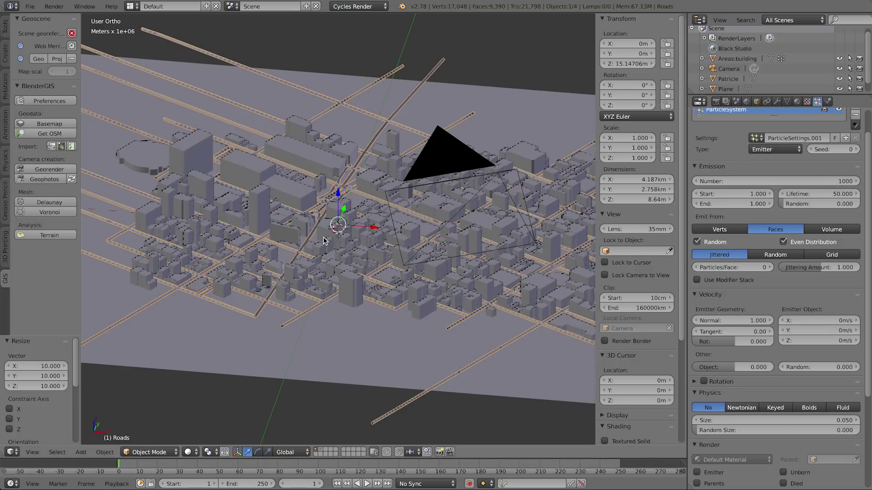
Look through the camera in perspective and preview the city in rendered shading.
{"action": "key", "text": "KP_5"}
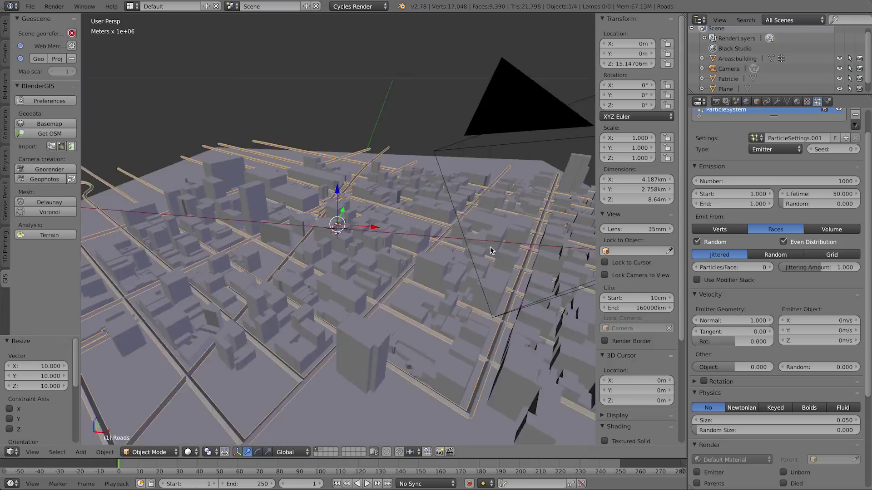
{"action": "key", "text": "KP_0"}
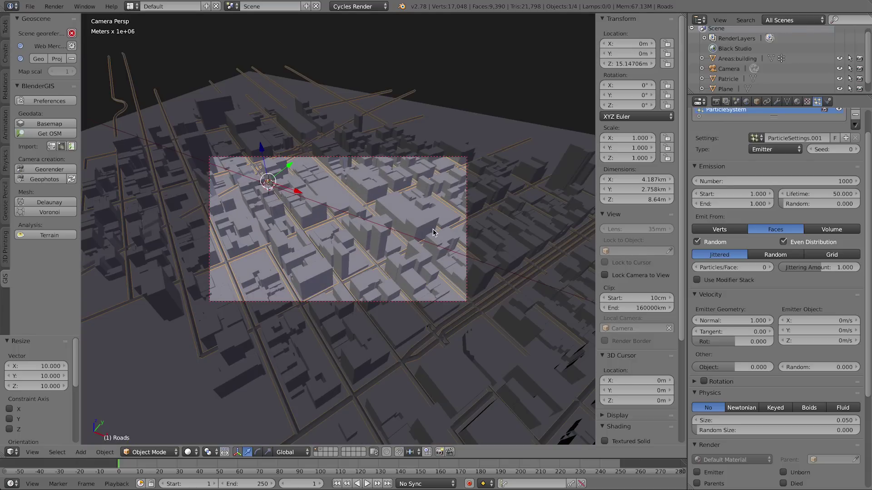
{"action": "key", "text": "shift+z"}
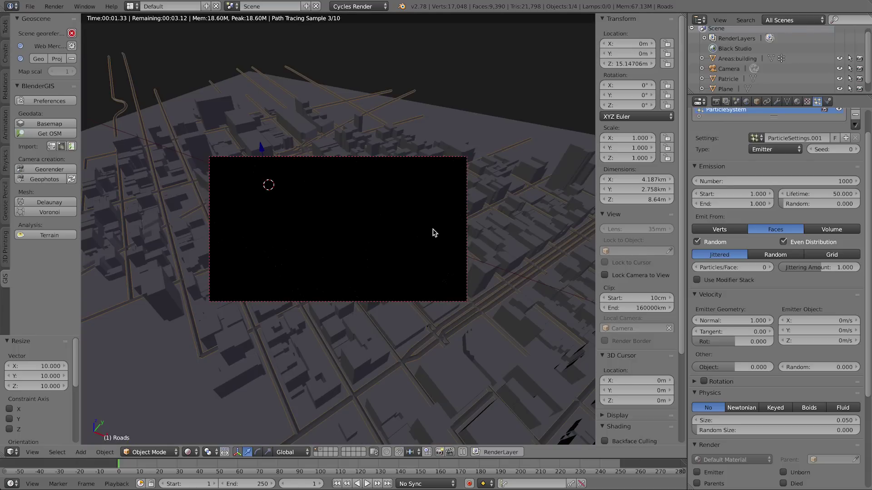
{"action": "key", "text": "z"}
{"action": "key", "text": "z"}
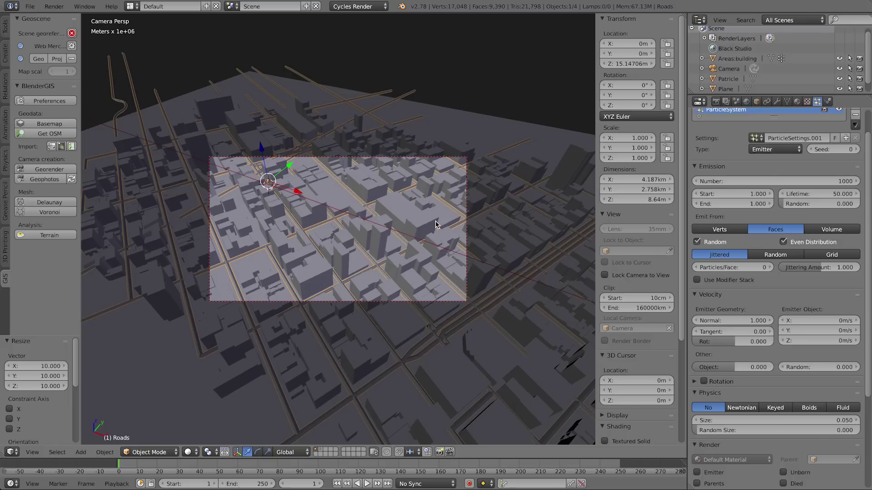
Advance the timeline to frame 5 and set the road particles' size to 1.
{"action": "key", "text": "Right"}
{"action": "key", "text": "Right"}
{"action": "key", "text": "Right"}
{"action": "key", "text": "Right"}
{"action": "scroll", "coordinate": [751, 323], "scroll_direction": "down", "scroll_amount": 4}
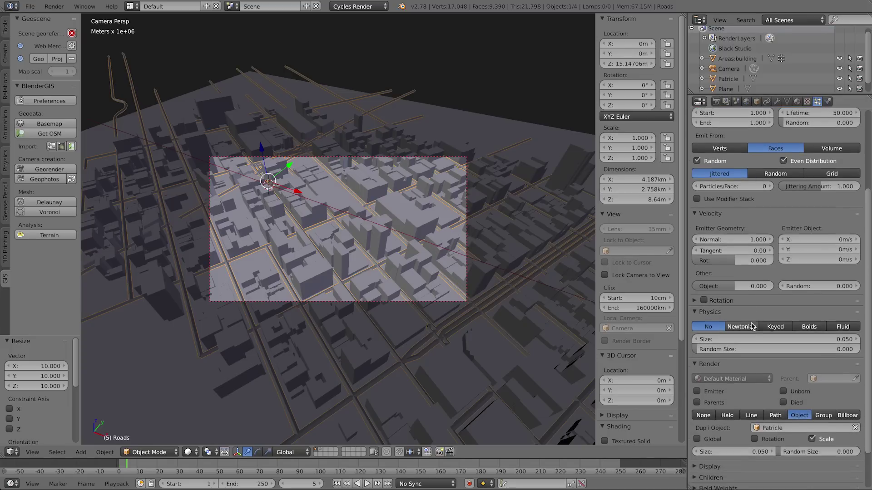
{"action": "scroll", "coordinate": [751, 324], "scroll_direction": "down", "scroll_amount": 3}
{"action": "left_click", "coordinate": [754, 402]}
{"action": "type", "text": "1"}
{"action": "key", "text": "Return"}
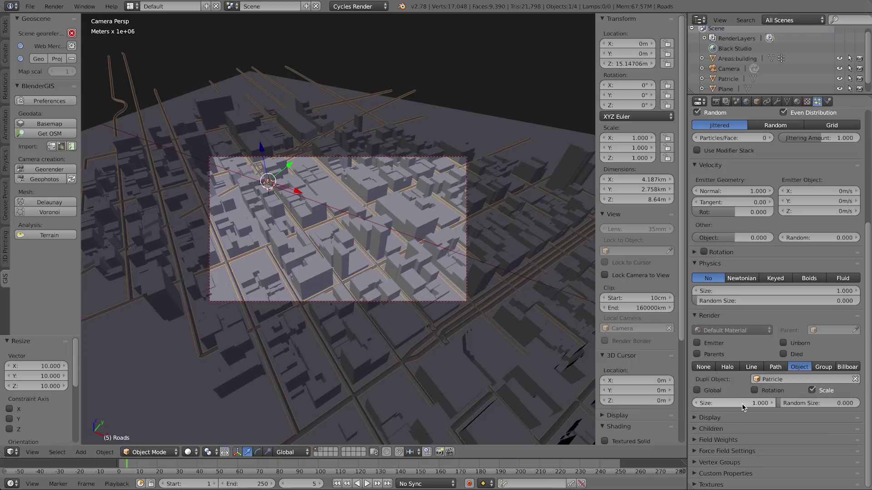
Preview the camera view in rendered shading and set the road particles' size to 2.
{"action": "key", "text": "z"}
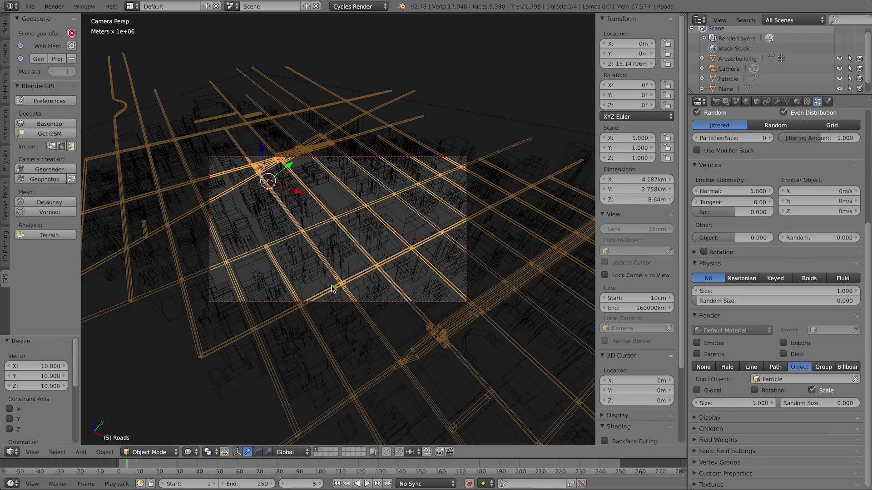
{"action": "key", "text": "shift+z"}
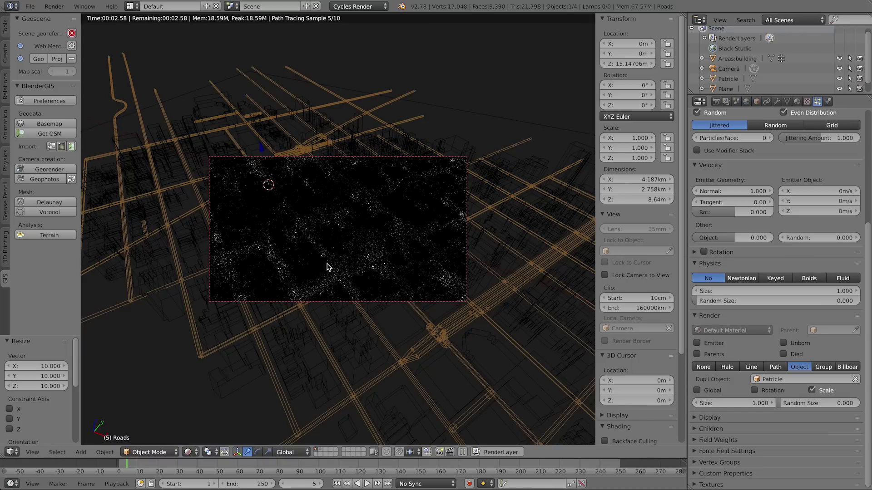
{"action": "left_click", "coordinate": [732, 403]}
{"action": "type", "text": "2"}
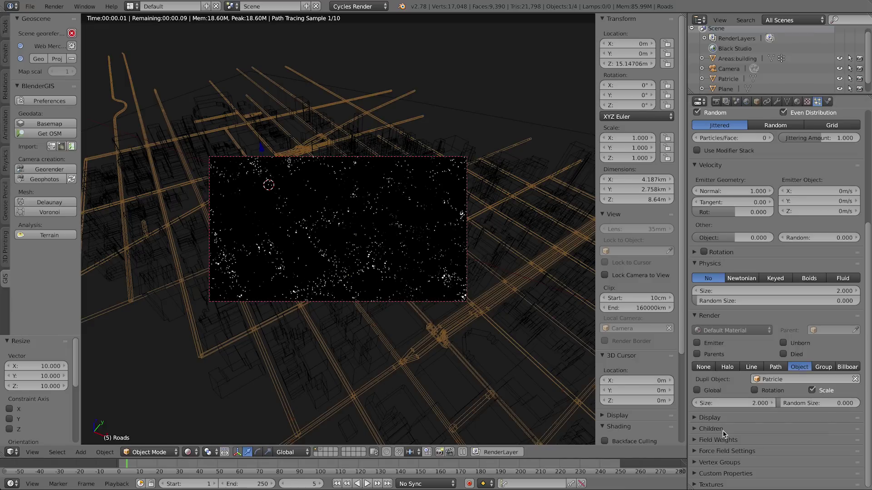
{"action": "key", "text": "Return"}
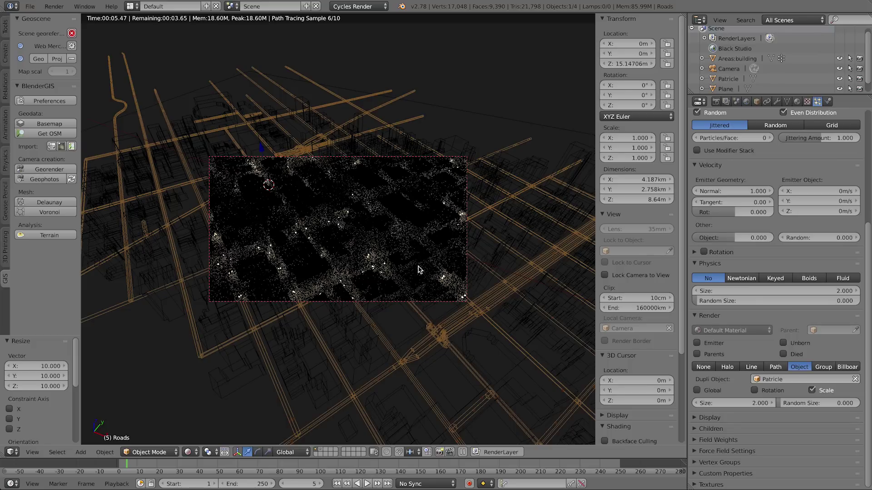
Return to solid shading and set the road particles' size to 4.
{"action": "key", "text": "shift+z"}
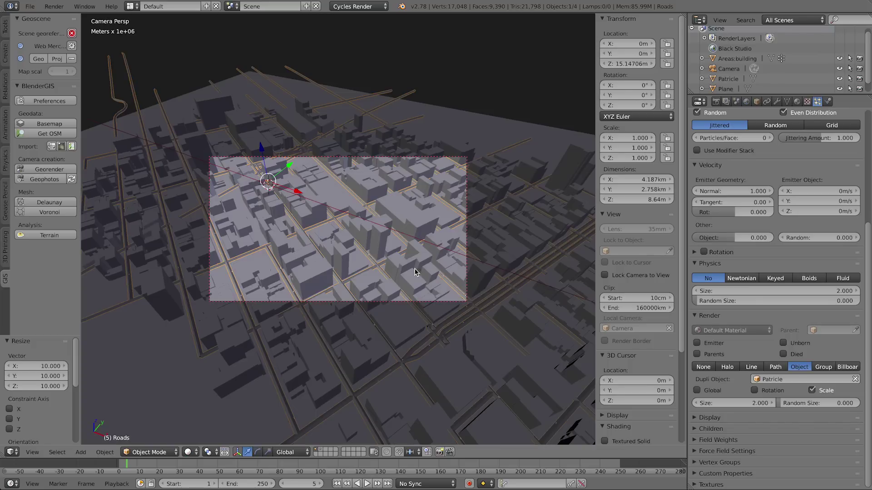
{"action": "left_click", "coordinate": [704, 404]}
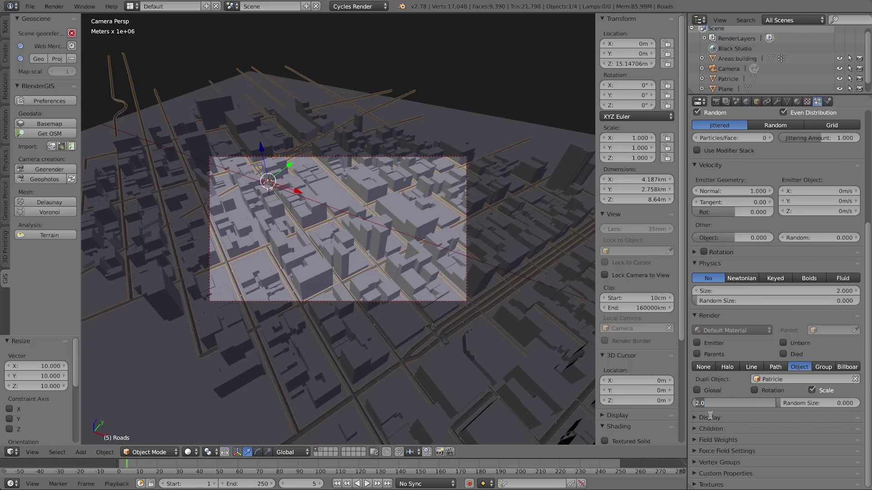
{"action": "type", "text": "4"}
{"action": "key", "text": "Return"}
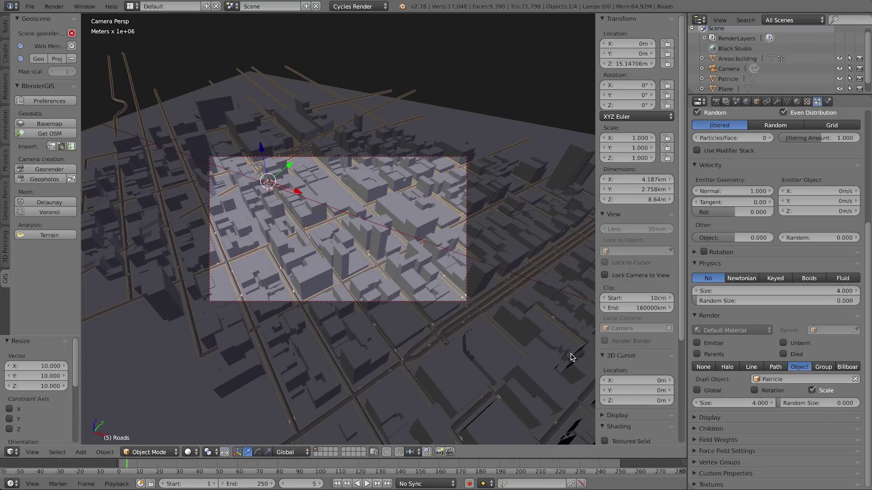
Set the road particle system's emission number to 10000 and preview it in rendered shading.
{"action": "scroll", "coordinate": [789, 196], "scroll_direction": "up", "scroll_amount": 8}
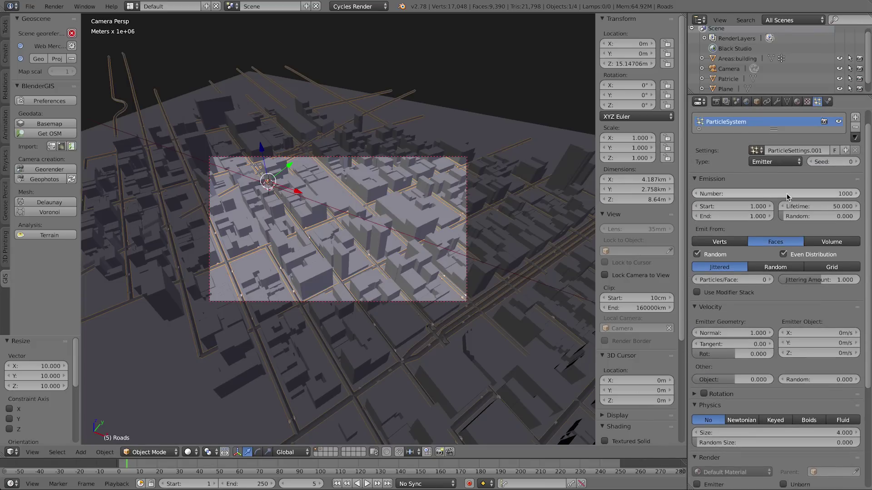
{"action": "left_click", "coordinate": [788, 195]}
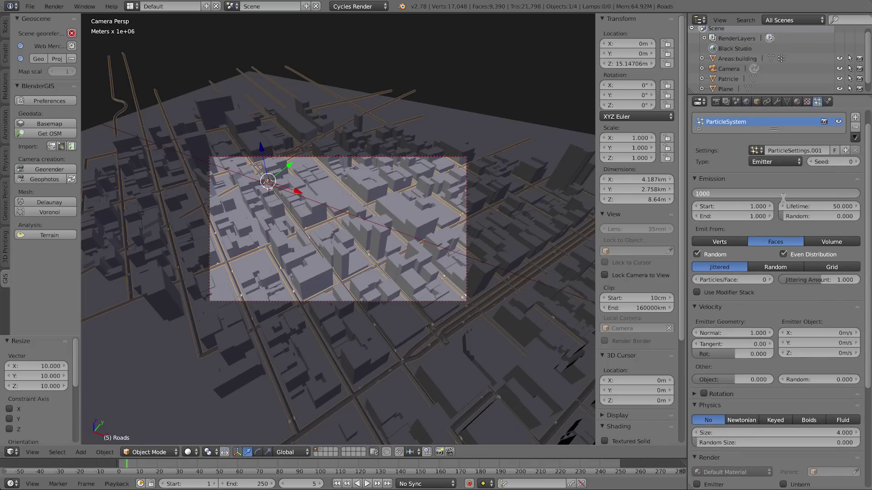
{"action": "type", "text": "0"}
{"action": "key", "text": "Return"}
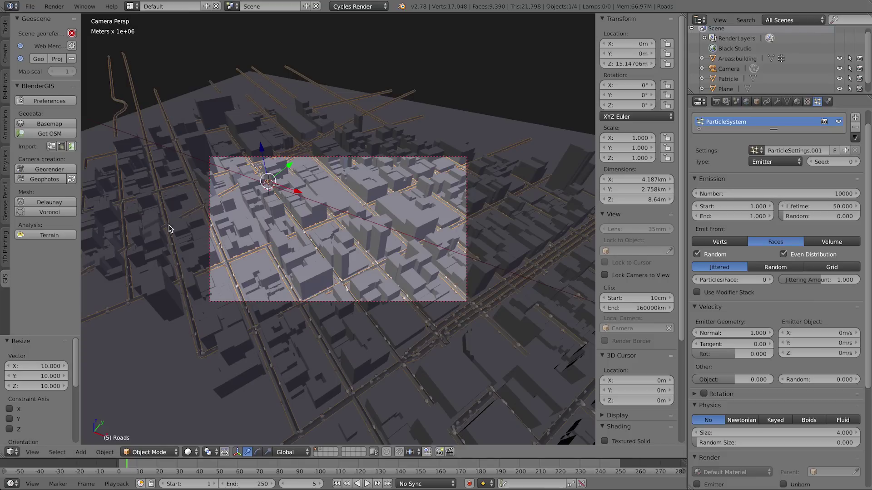
{"action": "key", "text": "shift+z"}
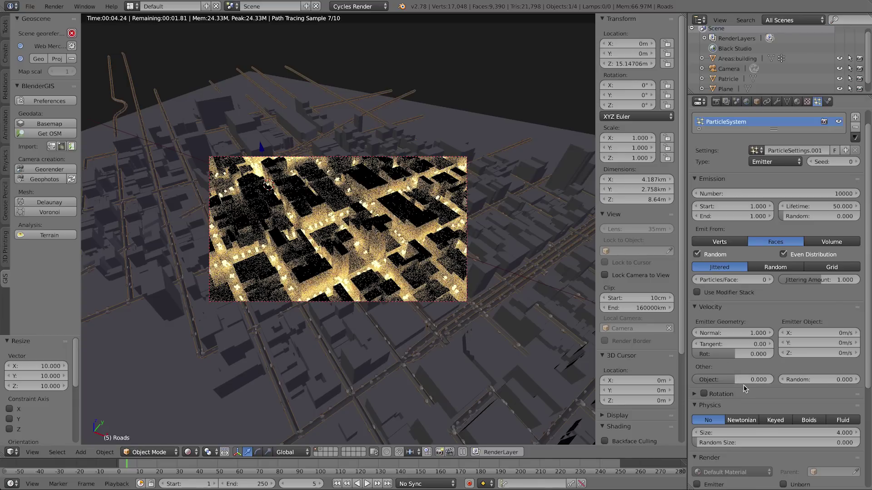
Reduce the road particles' size to 2 in the rendered preview.
{"action": "scroll", "coordinate": [757, 370], "scroll_direction": "down", "scroll_amount": 5}
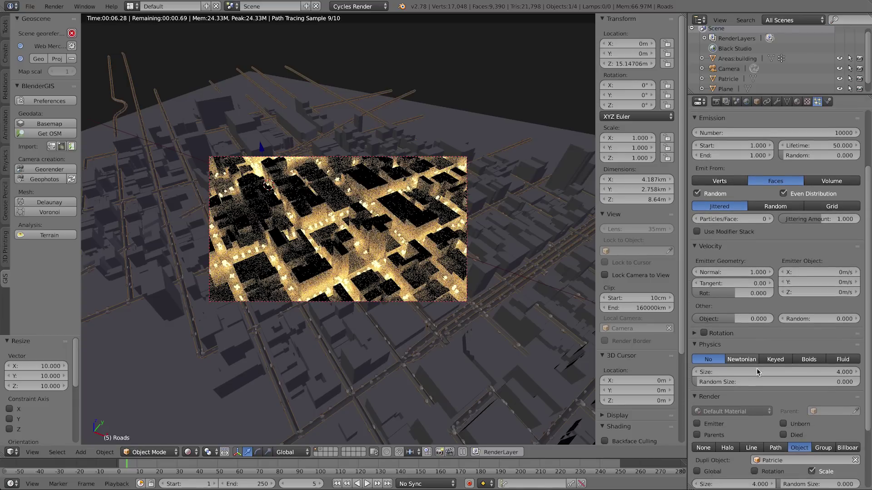
{"action": "left_click", "coordinate": [753, 433]}
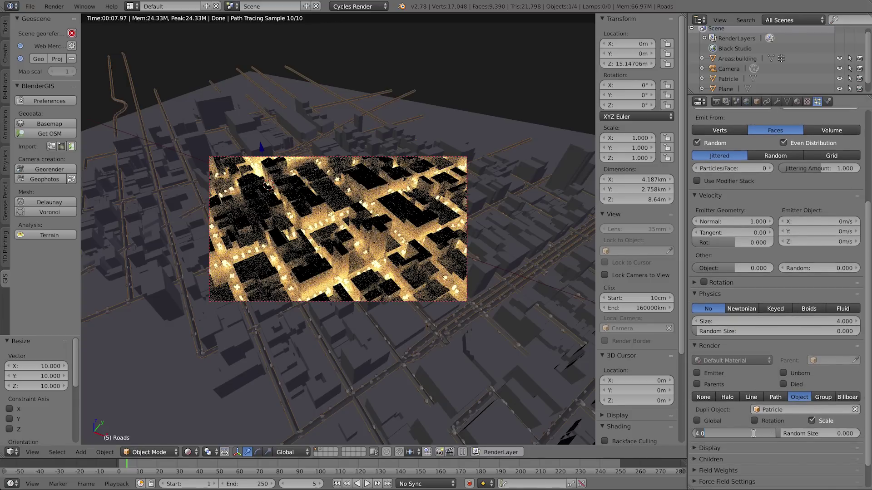
{"action": "type", "text": "2"}
{"action": "key", "text": "Return"}
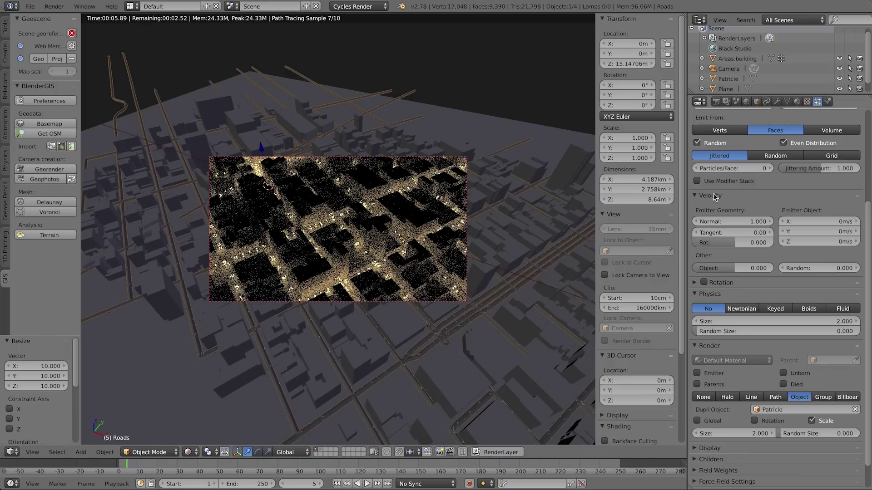
Halve the road particle system's emission number to 5000, check the rendered preview and return to solid shading.
{"action": "scroll", "coordinate": [770, 188], "scroll_direction": "up", "scroll_amount": 5}
{"action": "left_click", "coordinate": [770, 183]}
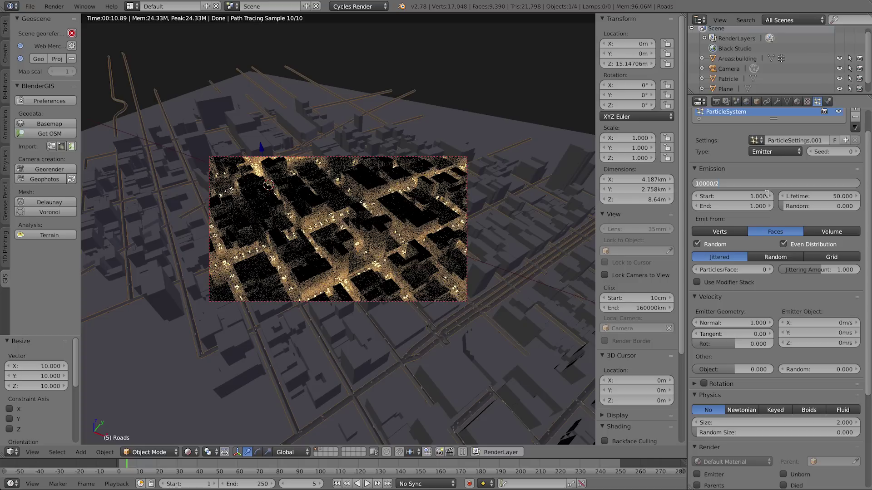
{"action": "type", "text": "/2"}
{"action": "key", "text": "Return"}
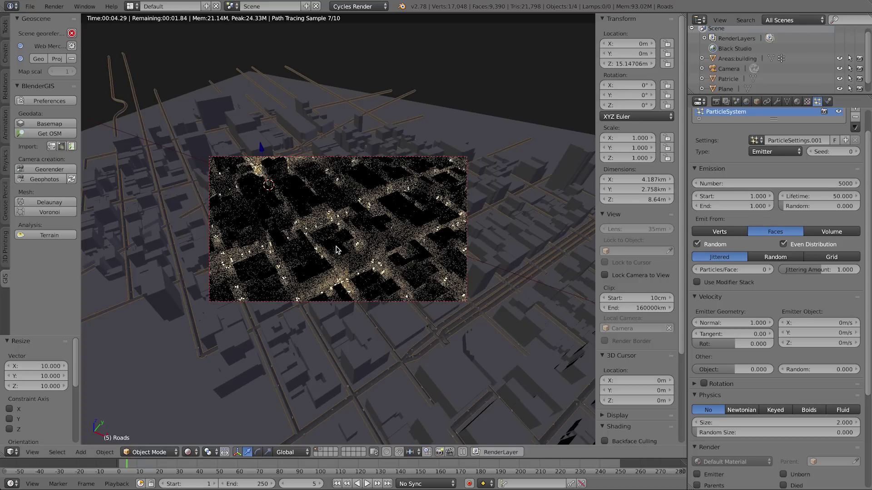
{"action": "key", "text": "z"}
{"action": "key", "text": "z"}
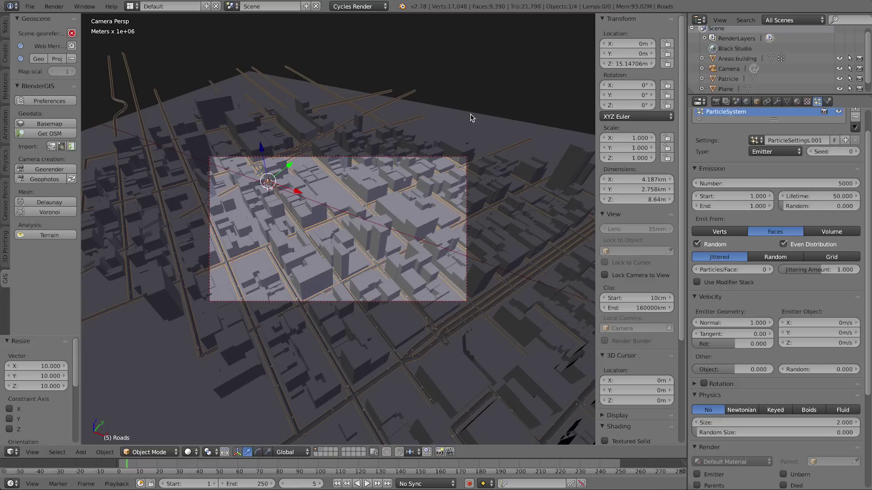
Rename the Plane object as Ground.
{"action": "left_click", "coordinate": [724, 89]}
{"action": "scroll", "coordinate": [723, 90], "scroll_direction": "down", "scroll_amount": 1}
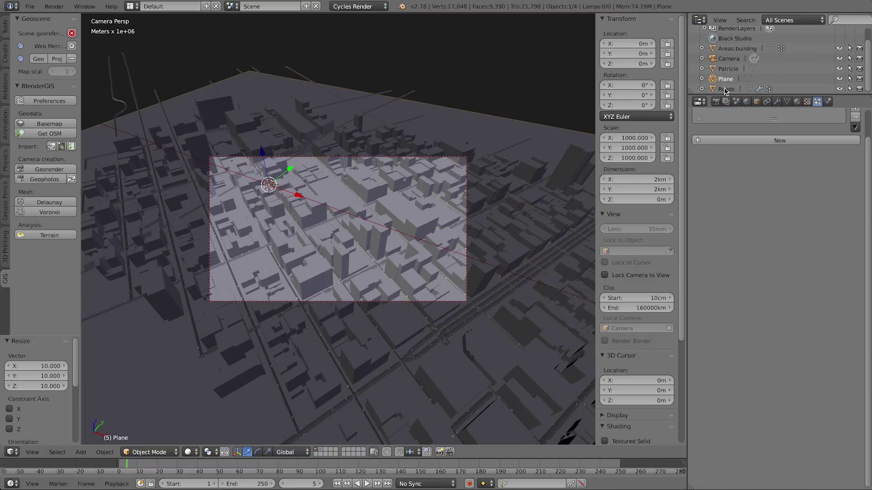
{"action": "double_click", "coordinate": [725, 79]}
{"action": "type", "text": "Ground"}
{"action": "key", "text": "Return"}
Duplicate the Ground plane about 617 m straight up along Z and name the copy Sky Light Pollution.
{"action": "key", "text": "shift+d"}
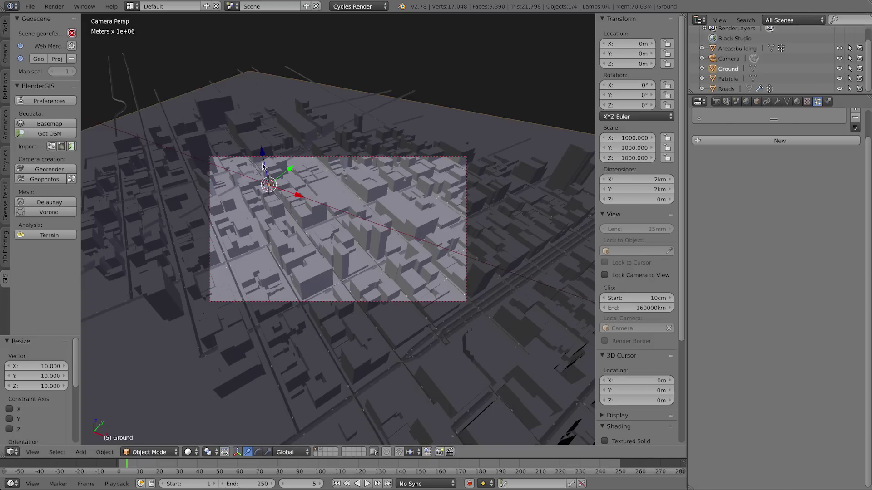
{"action": "key", "text": "z"}
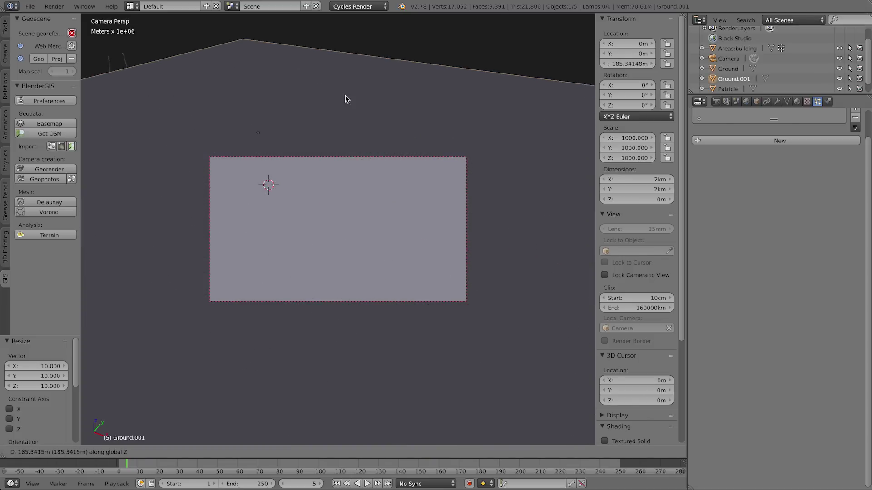
{"action": "left_click", "coordinate": [358, 321]}
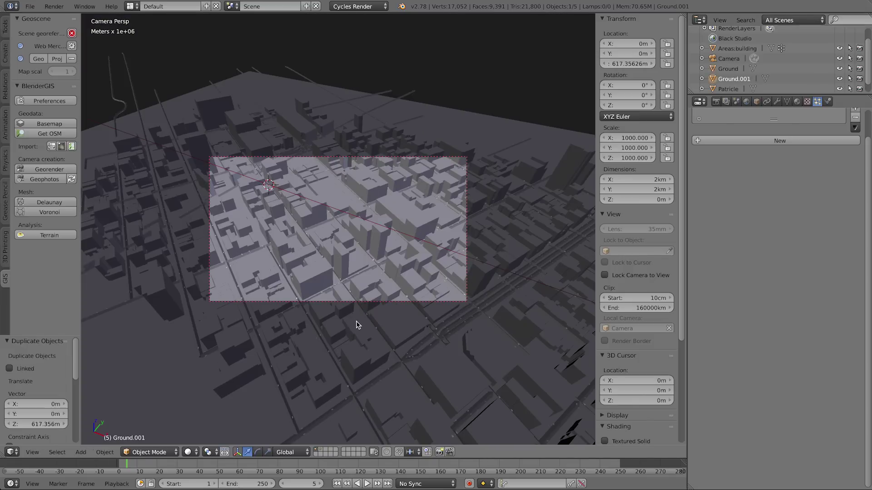
{"action": "double_click", "coordinate": [737, 81]}
{"action": "type", "text": "Sky L"}
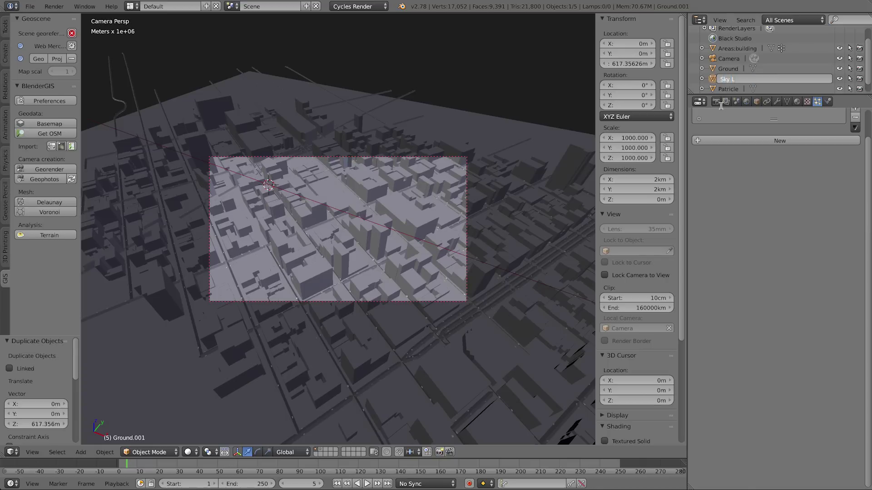
{"action": "type", "text": "ight Pollution"}
{"action": "key", "text": "Return"}
Add a new material named Sky Fill to the Sky Light Pollution plane.
{"action": "left_click", "coordinate": [734, 169]}
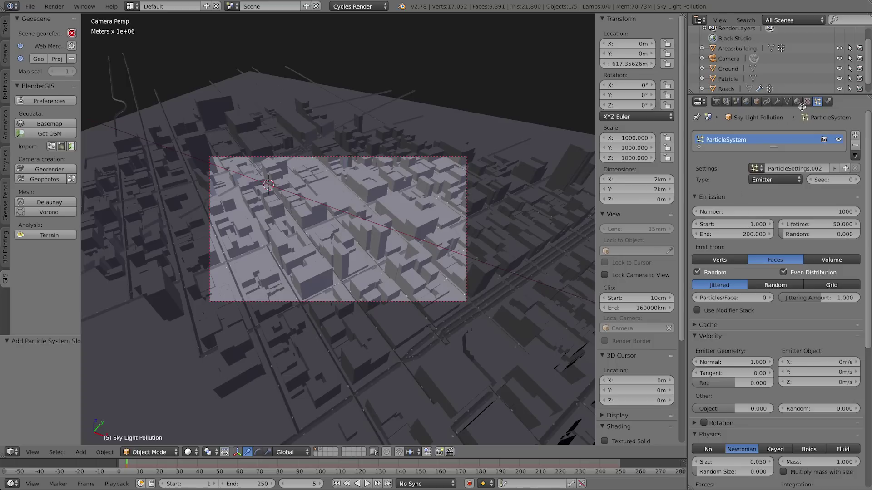
{"action": "left_click", "coordinate": [855, 144]}
{"action": "left_click", "coordinate": [797, 101]}
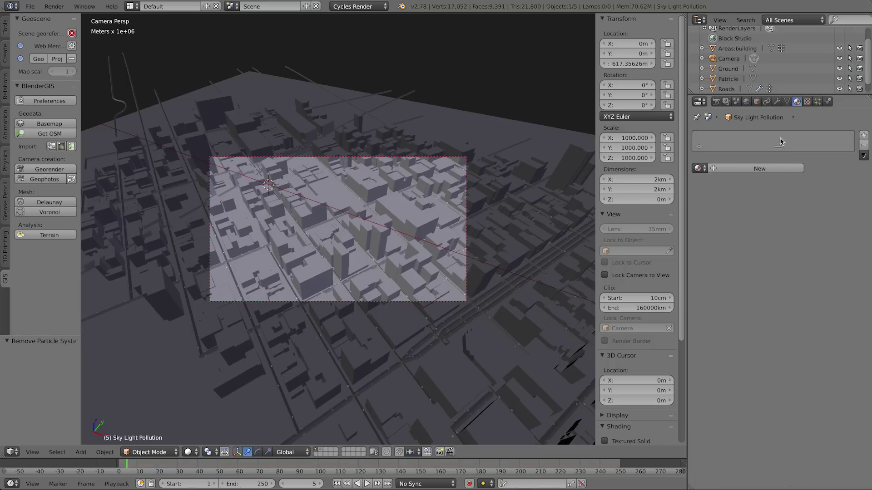
{"action": "left_click", "coordinate": [725, 169]}
{"action": "left_click", "coordinate": [728, 170]}
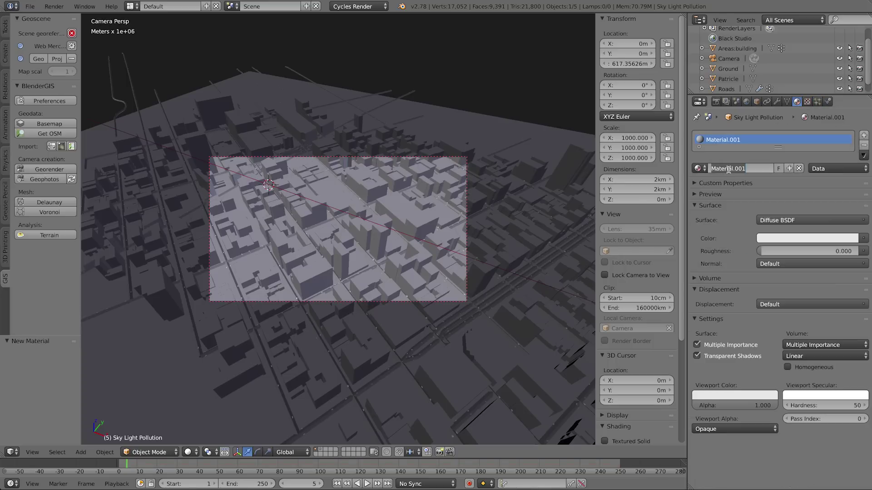
{"action": "type", "text": "Sky Fill"}
{"action": "key", "text": "Return"}
Change the Sky Fill surface to an Emission shader with an orange color.
{"action": "left_click", "coordinate": [775, 221]}
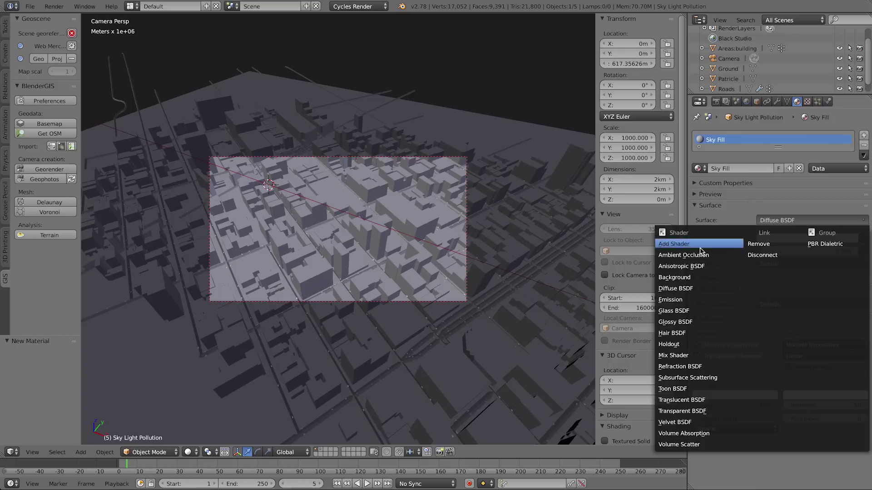
{"action": "left_click", "coordinate": [681, 299]}
{"action": "left_click", "coordinate": [780, 239]}
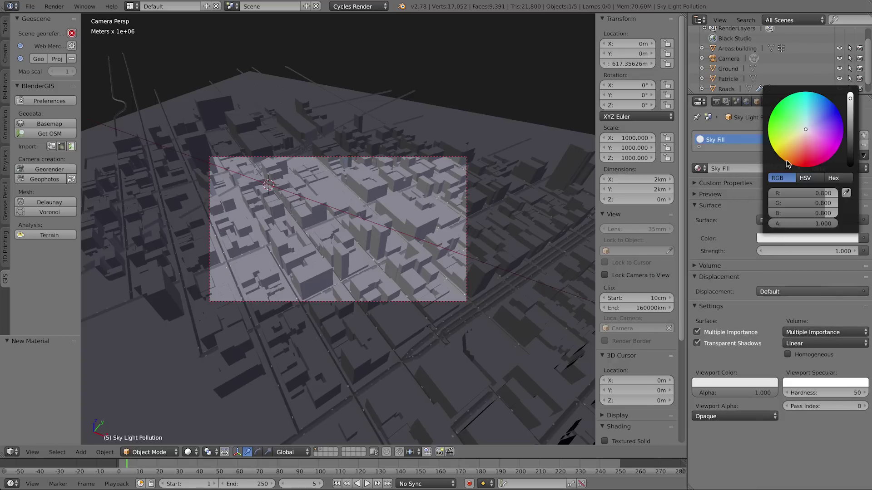
{"action": "left_click", "coordinate": [793, 152]}
Set the Sky Fill emission strength to 0.1 and check it in rendered shading.
{"action": "left_click", "coordinate": [842, 251]}
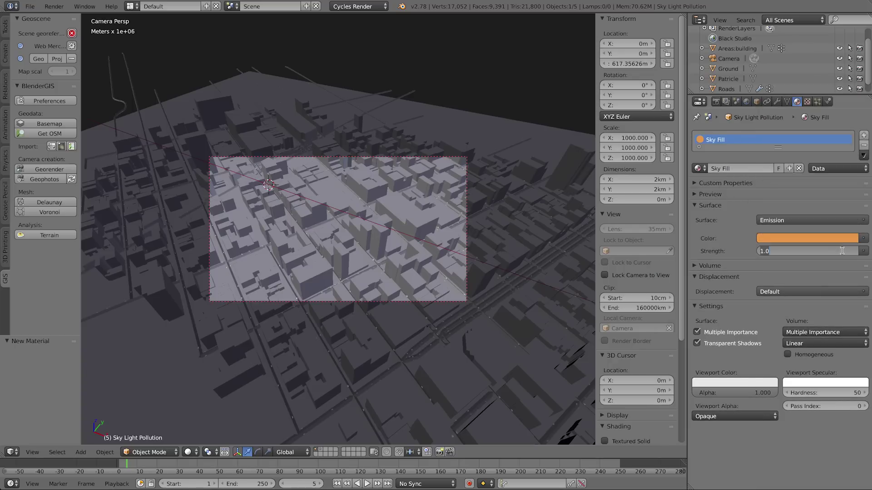
{"action": "type", "text": ".1"}
{"action": "key", "text": "Return"}
{"action": "key", "text": "shift+z"}
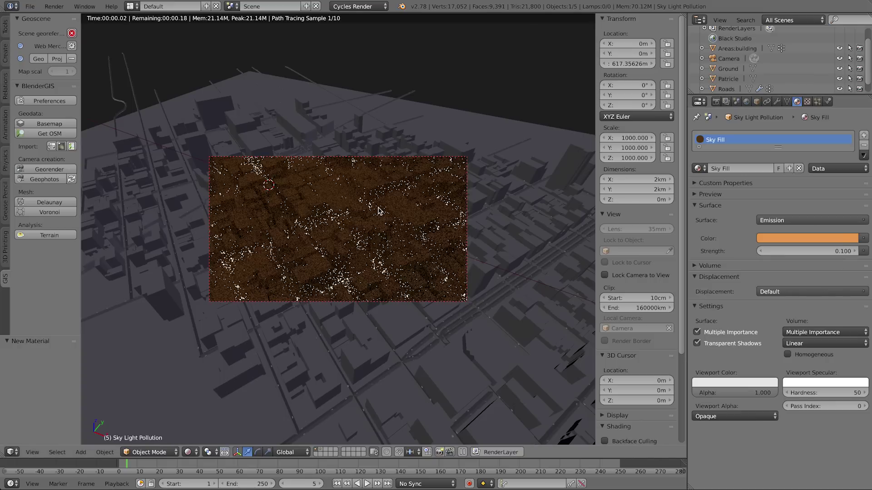
{"action": "key", "text": "z"}
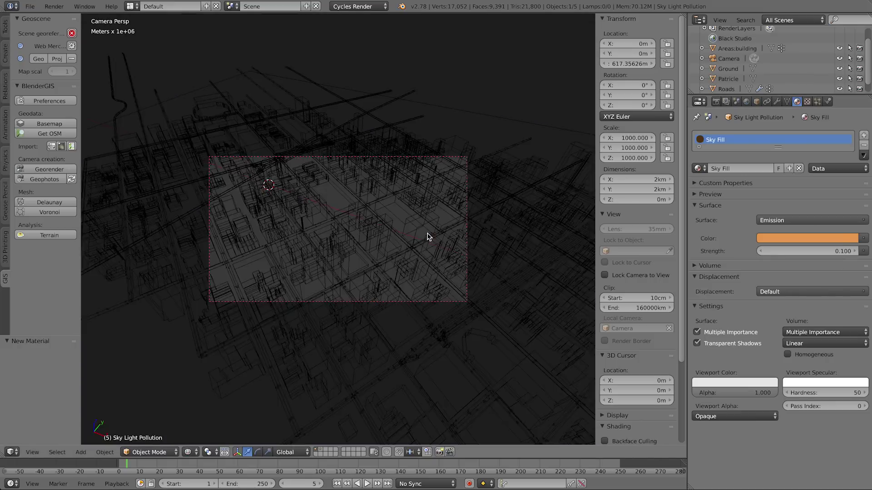
{"action": "key", "text": "z"}
Lower the Sky Fill emission strength to 0.05 and preview the result in rendered shading.
{"action": "left_click", "coordinate": [800, 253]}
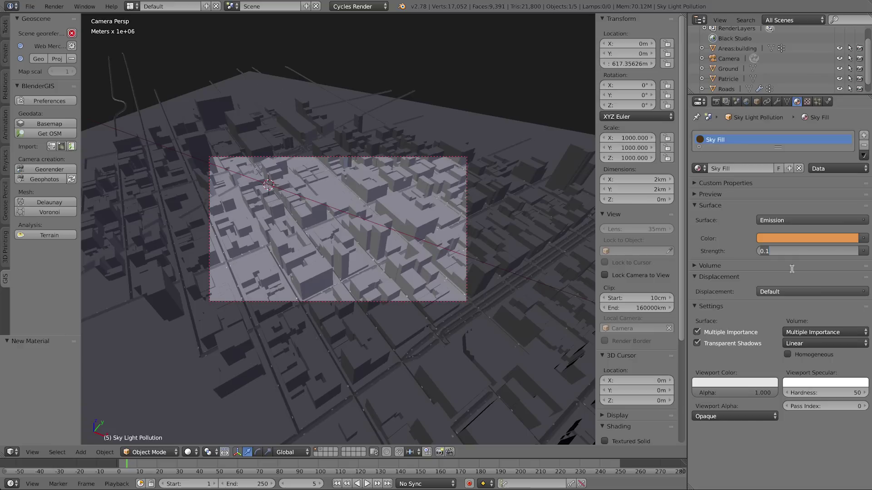
{"action": "type", "text": "0.050"}
{"action": "key", "text": "Return"}
{"action": "key", "text": "shift+z"}
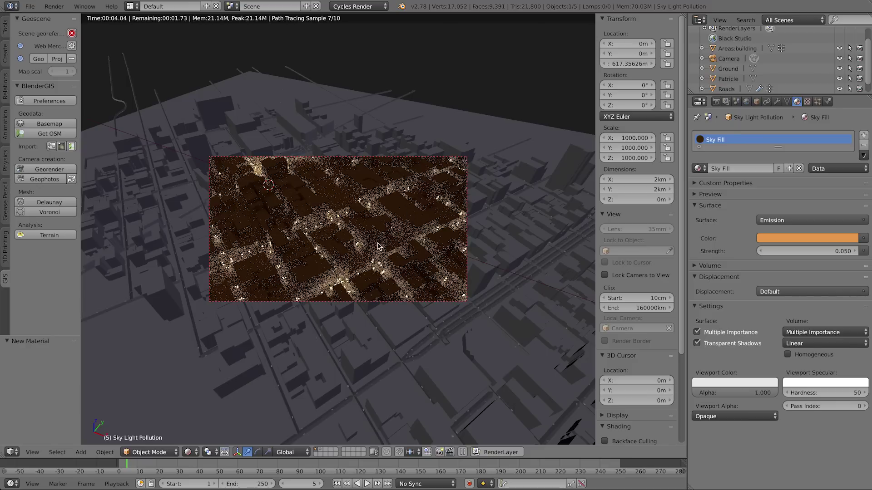
{"action": "key", "text": "shift+z"}
Give the Areas:building object a new Diffuse BSDF material with a dark color.
{"action": "right_click", "coordinate": [336, 262]}
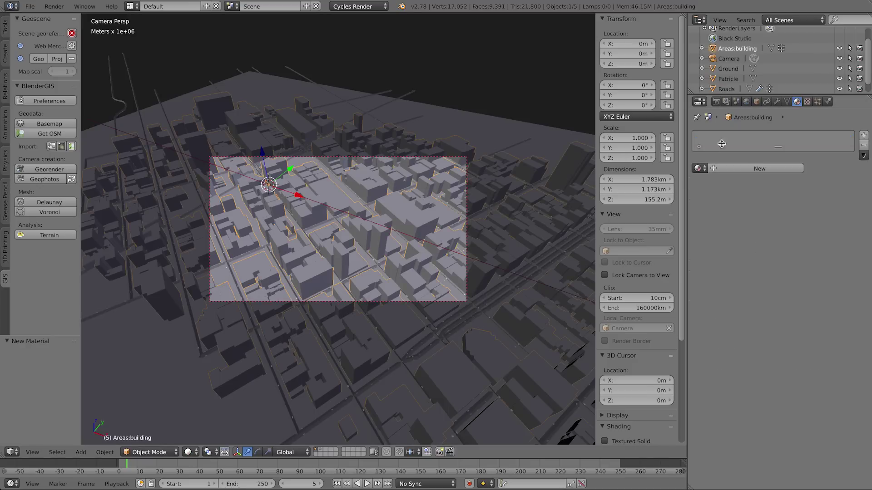
{"action": "left_click", "coordinate": [716, 172]}
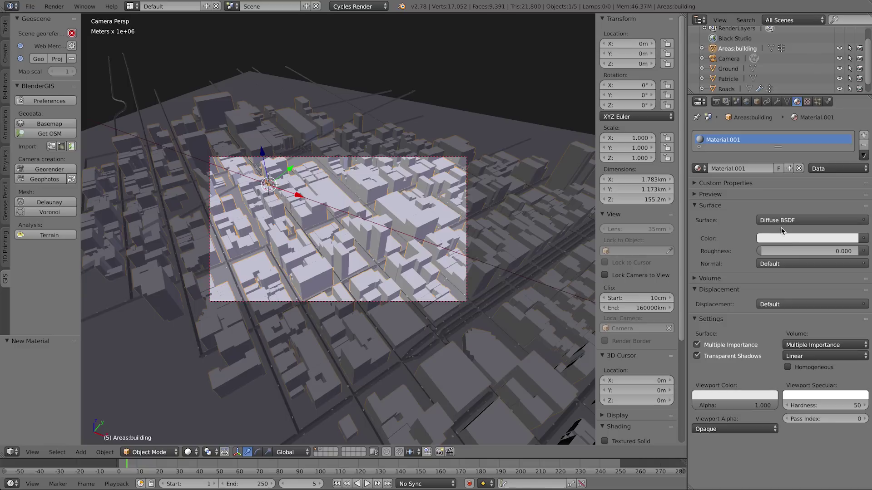
{"action": "left_click", "coordinate": [791, 238]}
{"action": "left_click", "coordinate": [847, 146]}
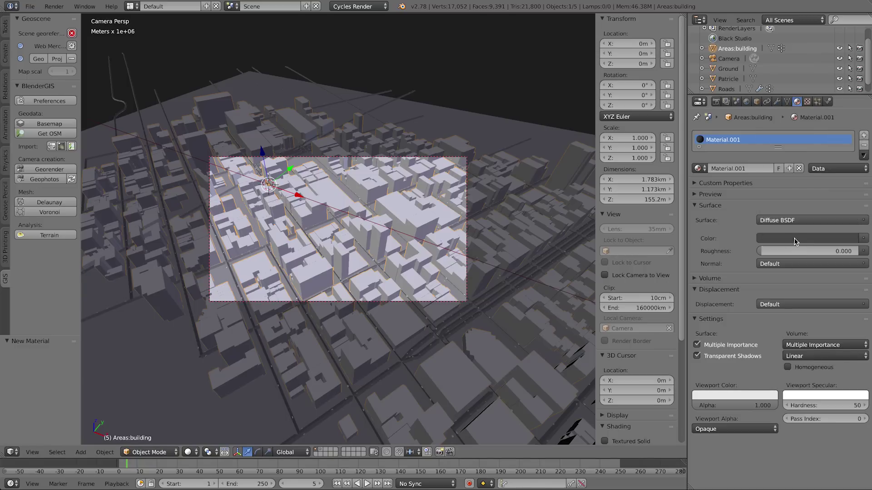
{"action": "key", "text": "ctrl+v"}
Give the Ground plane a new diffuse material in dark brown and preview it in rendered shading.
{"action": "right_click", "coordinate": [171, 380]}
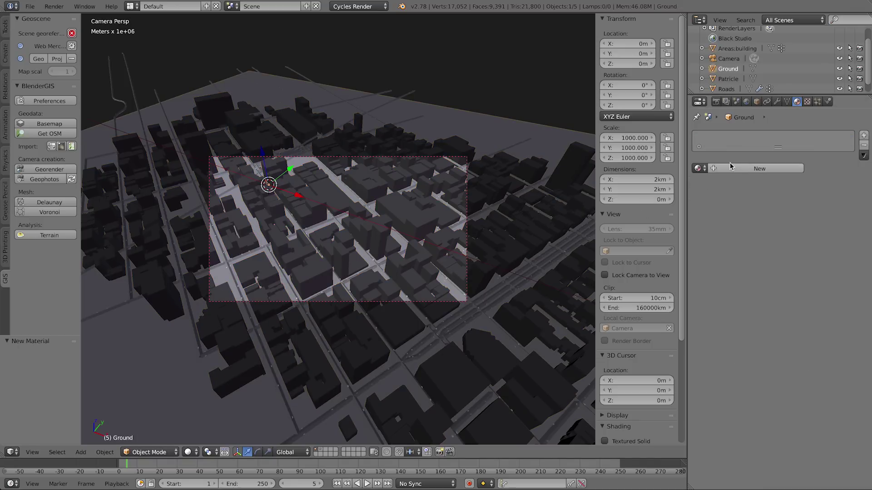
{"action": "left_click", "coordinate": [775, 238]}
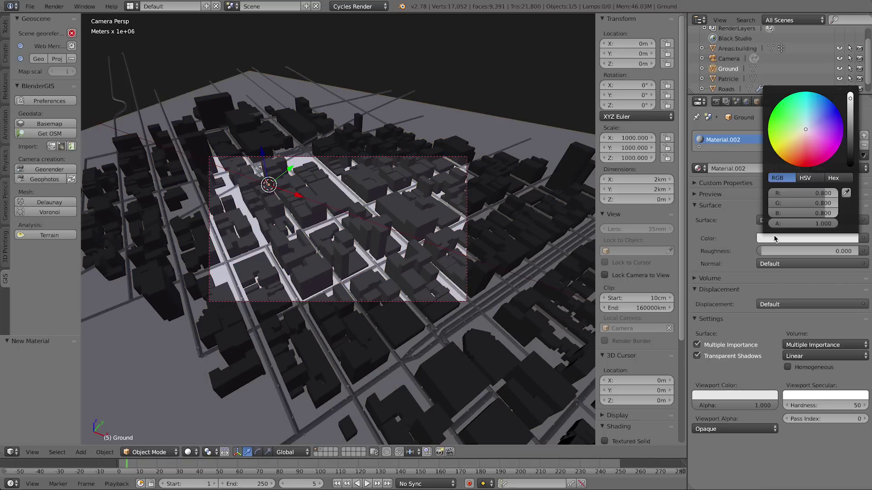
{"action": "key", "text": "ctrl+v"}
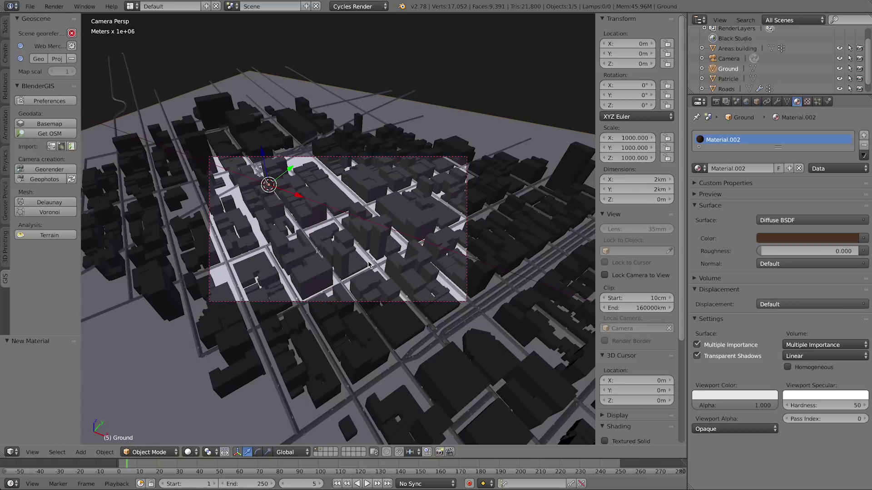
{"action": "key", "text": "shift+z"}
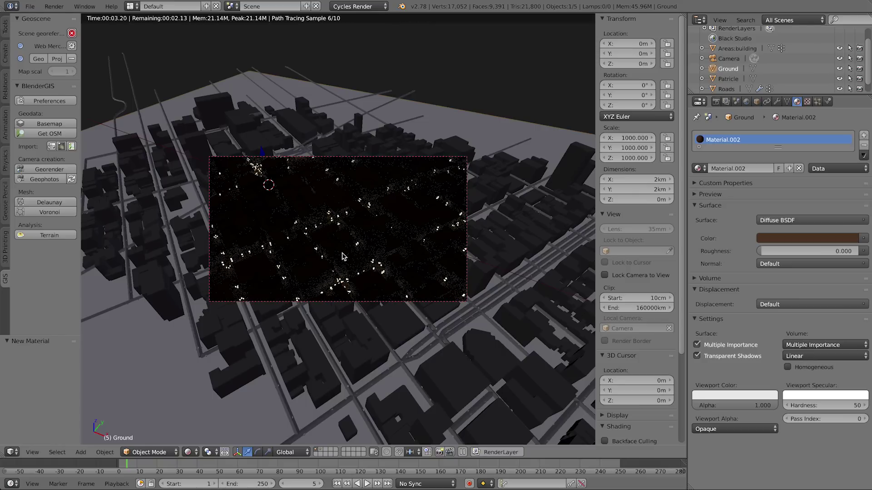
{"action": "key", "text": "shift+z"}
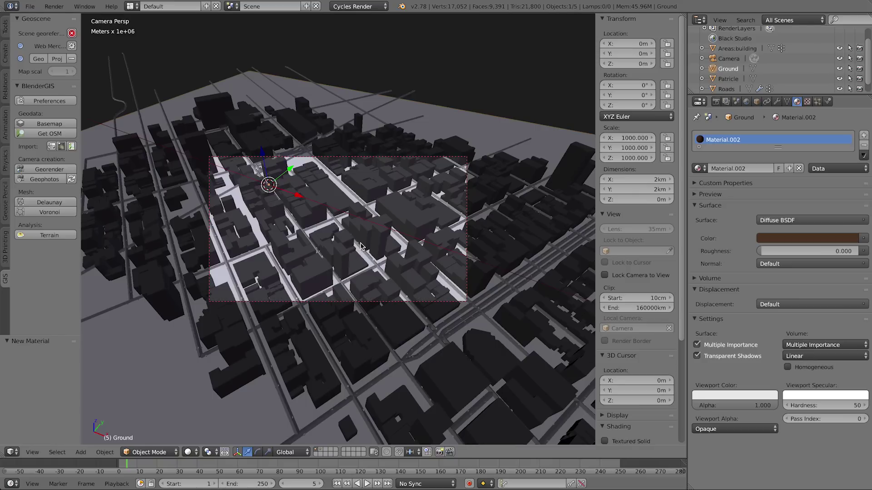
Set the Sky Light Pollution plane's emission strength to 0.2 and check it in rendered shading.
{"action": "scroll", "coordinate": [742, 72], "scroll_direction": "down", "scroll_amount": 1}
{"action": "left_click", "coordinate": [741, 89]}
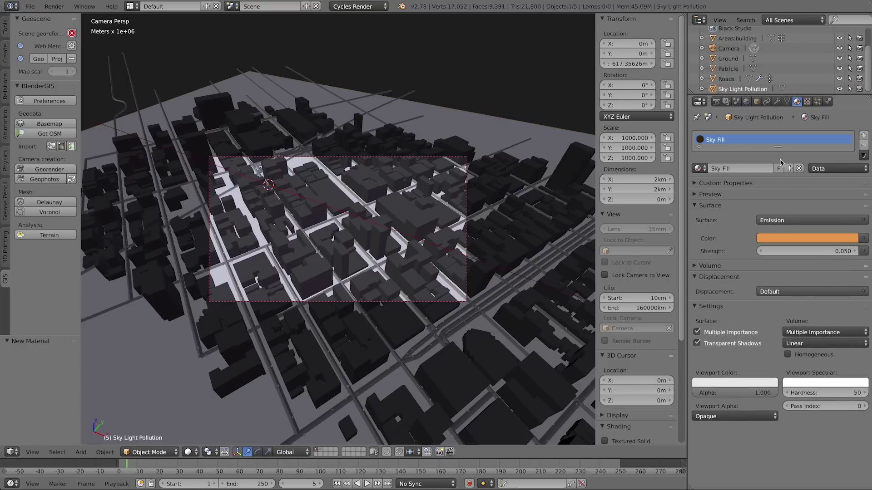
{"action": "left_click", "coordinate": [811, 250]}
{"action": "type", "text": "0.2"}
{"action": "key", "text": "Return"}
{"action": "key", "text": "shift+z"}
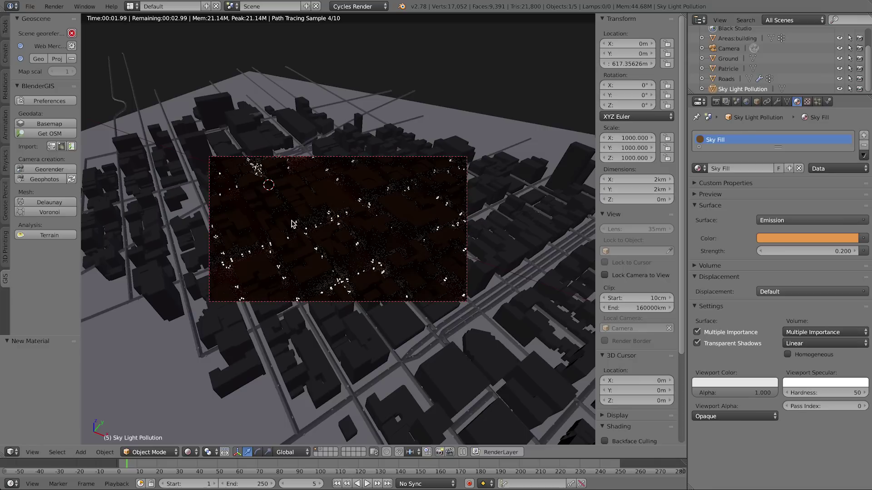
{"action": "key", "text": "shift+z"}
Lighten the Ground material to a pale beige with saturation 0.122 and value 0.750, then preview it in rendered shading.
{"action": "right_click", "coordinate": [196, 376]}
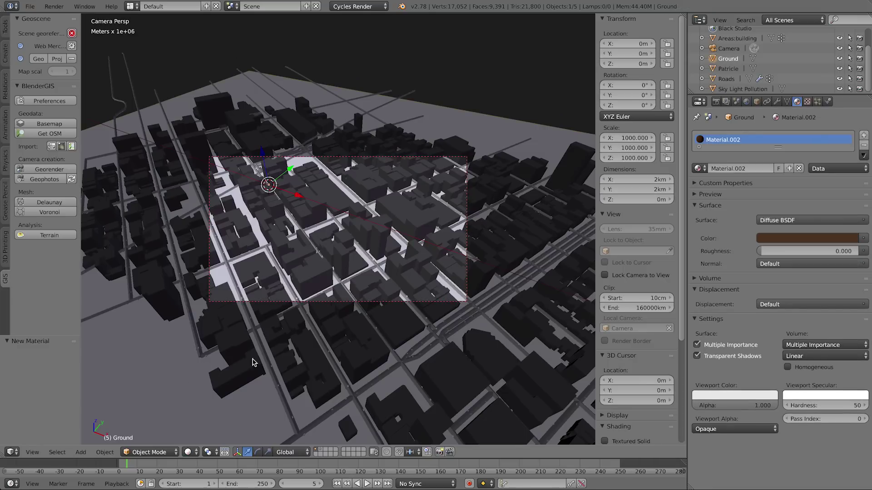
{"action": "left_click", "coordinate": [767, 238]}
{"action": "left_click_drag", "start_coordinate": [850, 144], "coordinate": [850, 111]}
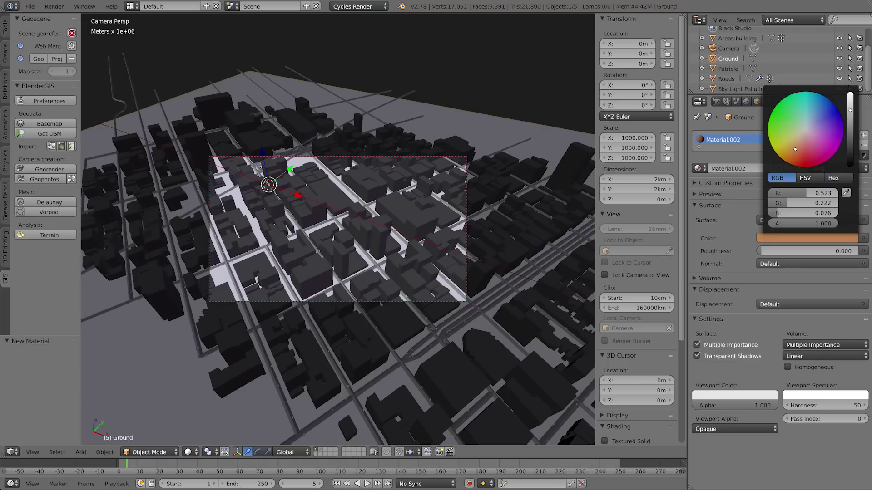
{"action": "left_click_drag", "start_coordinate": [800, 142], "coordinate": [799, 137]}
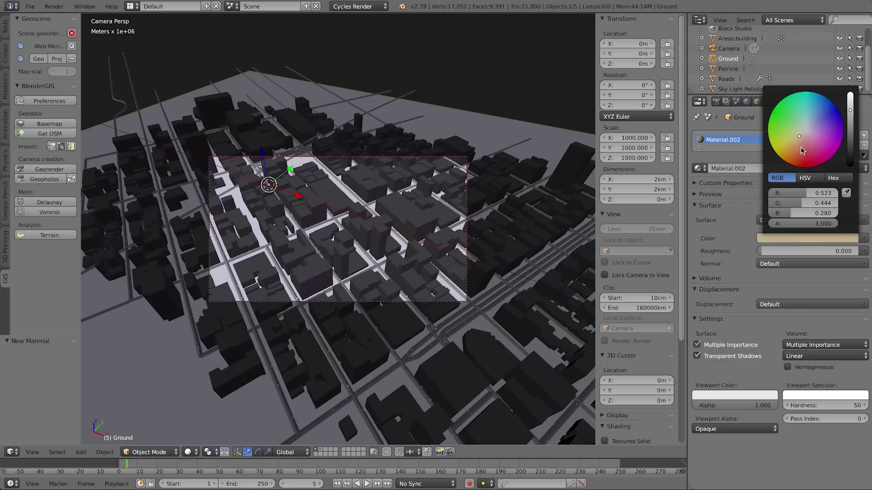
{"action": "left_click", "coordinate": [806, 178]}
{"action": "left_click_drag", "start_coordinate": [813, 203], "coordinate": [785, 203]}
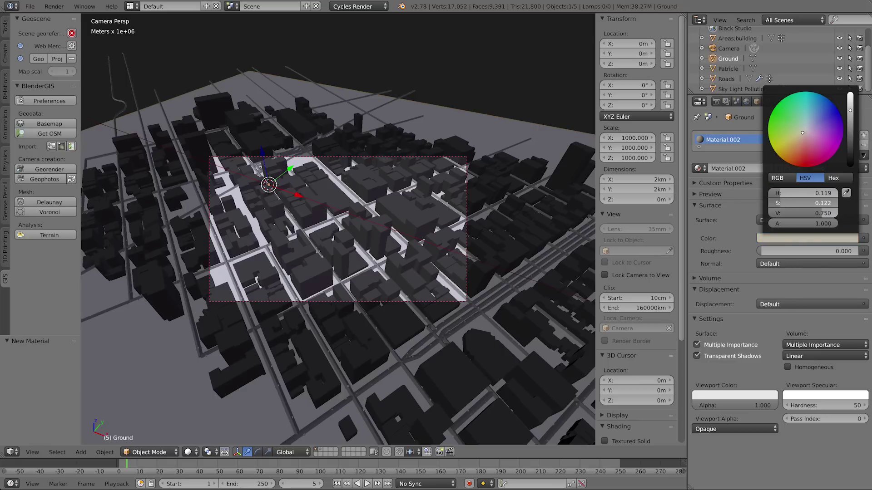
{"action": "key", "text": "shift+z"}
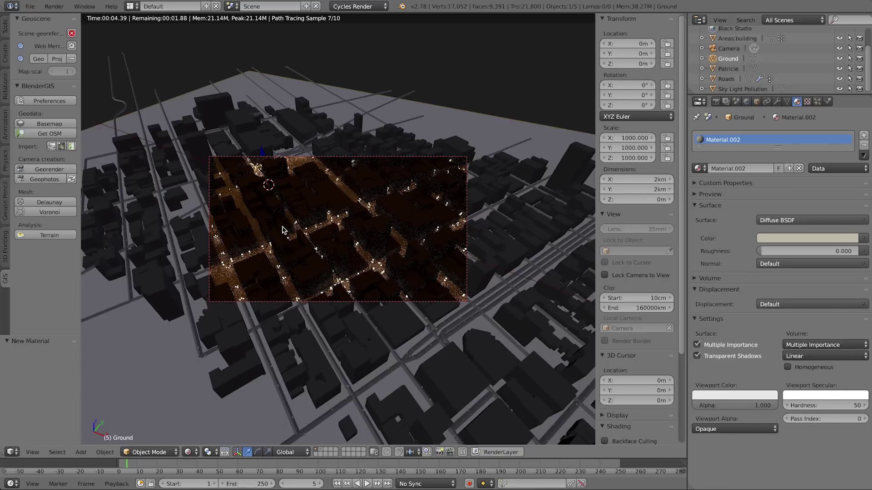
{"action": "key", "text": "z"}
{"action": "key", "text": "z"}
Switch the workspace to the Compositing screen layout.
{"action": "left_click", "coordinate": [130, 6]}
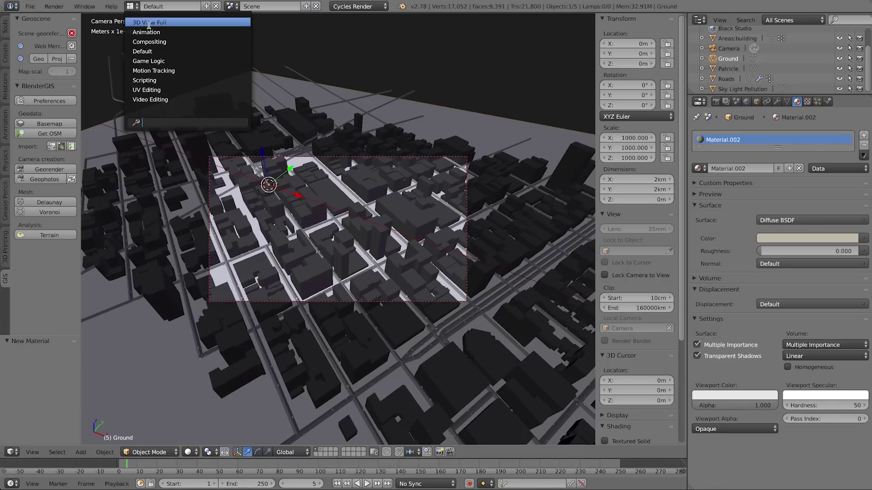
{"action": "left_click", "coordinate": [157, 43]}
{"action": "scroll", "coordinate": [329, 180], "scroll_direction": "right", "scroll_amount": 5, "text": "ctrl"}
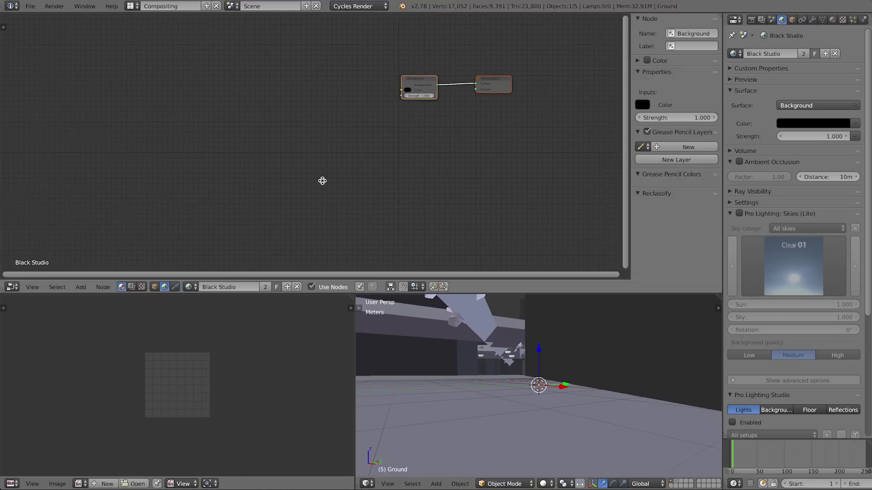
Select the Patricle object on layer 2 and display its object material nodes in the node editor.
{"action": "key", "text": "2"}
{"action": "right_click", "coordinate": [540, 384]}
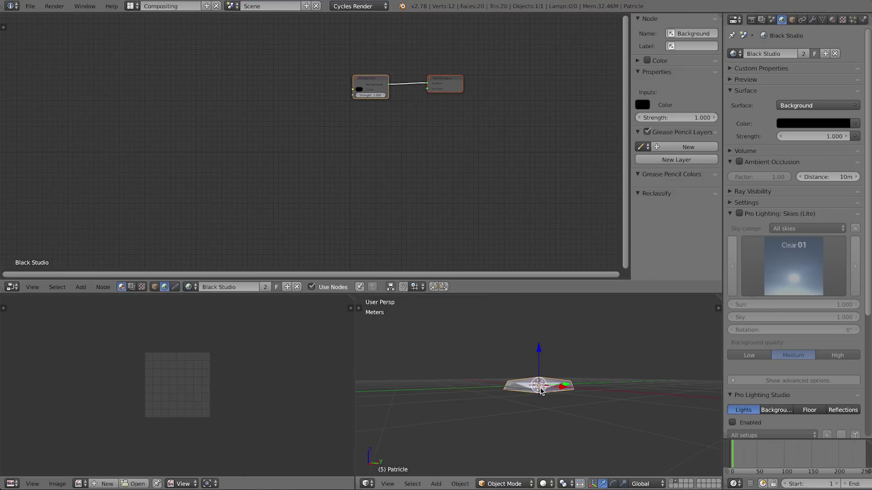
{"action": "left_click", "coordinate": [155, 286]}
{"action": "key", "text": "Home"}
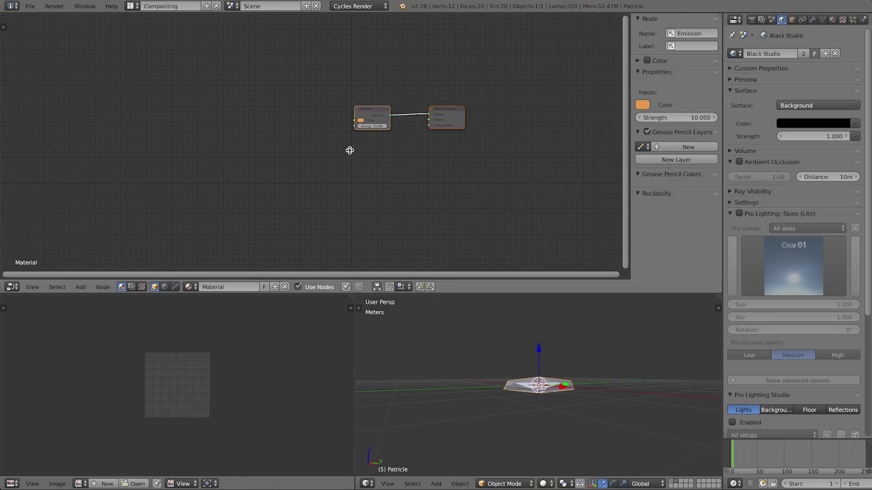
Add an Object Info node to the particle material, well to the left of the Emission node.
{"action": "scroll", "coordinate": [405, 121], "scroll_direction": "up", "scroll_amount": 2}
{"action": "scroll", "coordinate": [407, 146], "scroll_direction": "down", "scroll_amount": 1}
{"action": "middle_click_drag", "start_coordinate": [407, 146], "coordinate": [393, 155]}
{"action": "key", "text": "shift+a"}
{"action": "mouse_move", "coordinate": [219, 229]}
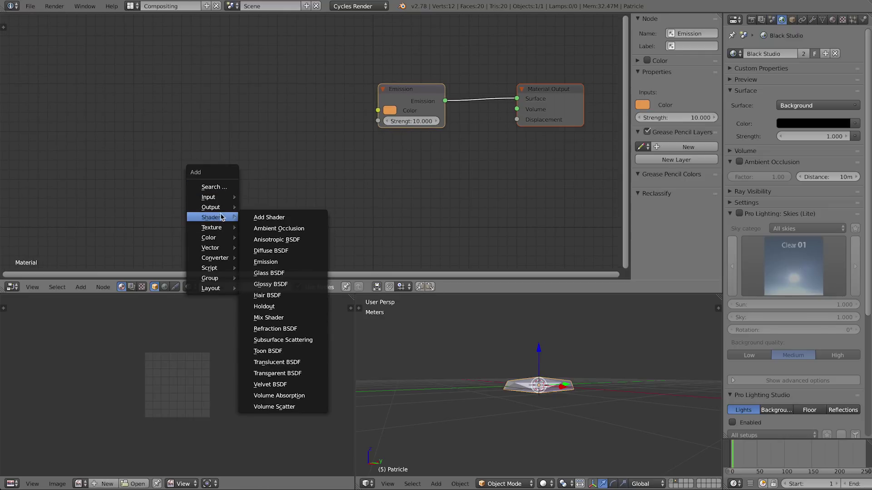
{"action": "mouse_move", "coordinate": [223, 210]}
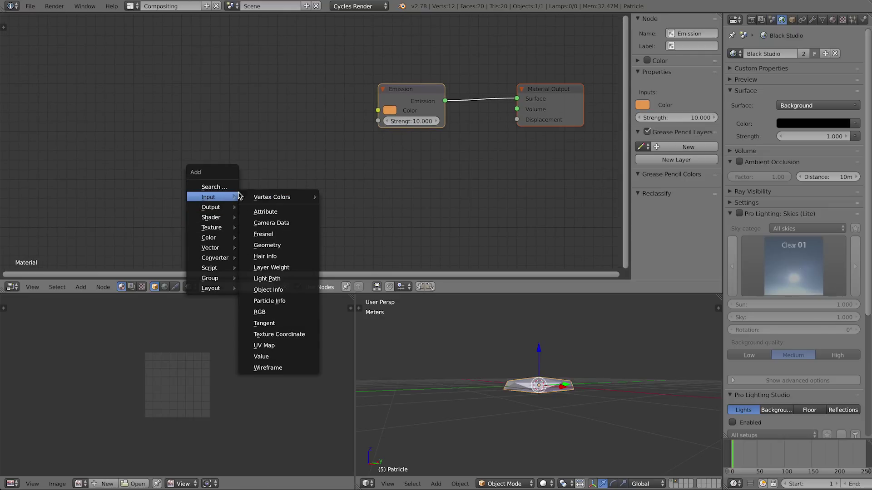
{"action": "left_click", "coordinate": [281, 291]}
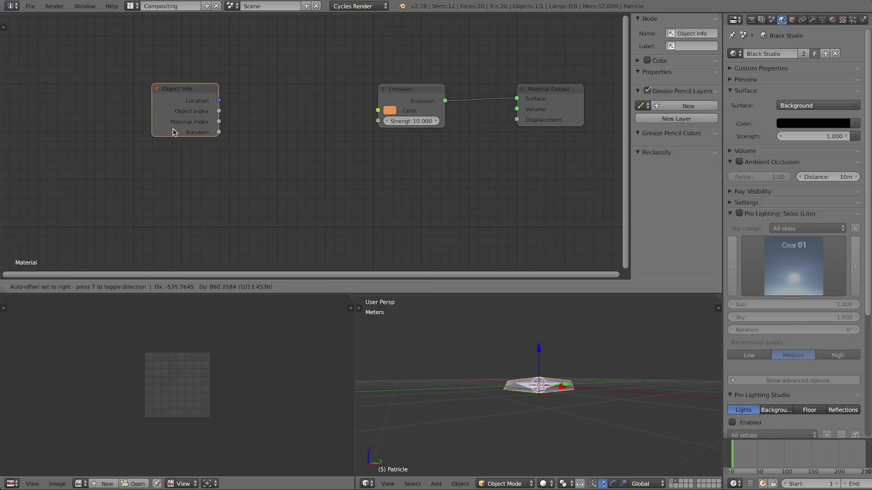
{"action": "left_click", "coordinate": [172, 125]}
Add a ColorRamp node between the Object Info and Emission nodes, leaving it unconnected.
{"action": "key", "text": "shift+a"}
{"action": "mouse_move", "coordinate": [243, 265]}
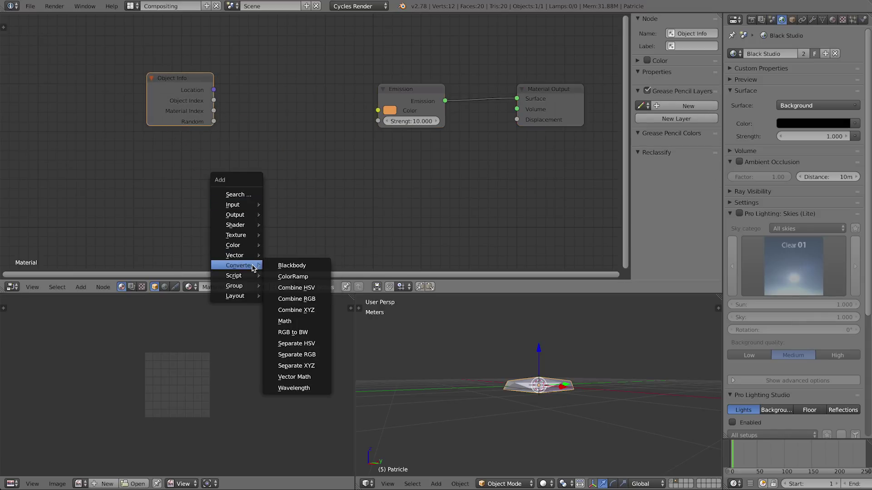
{"action": "left_click", "coordinate": [291, 276]}
{"action": "left_click", "coordinate": [236, 60]}
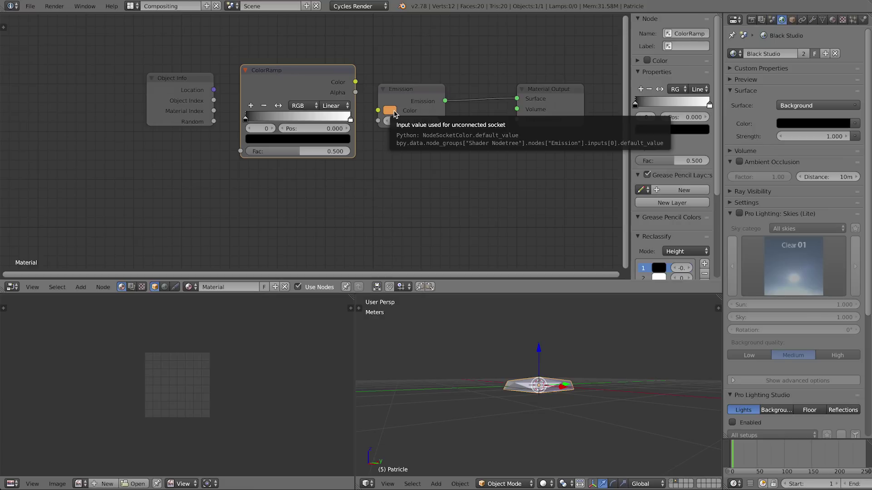
Color the ramp's first stop with the Emission node's orange and its last stop pale yellow.
{"action": "key", "text": "ctrl+v"}
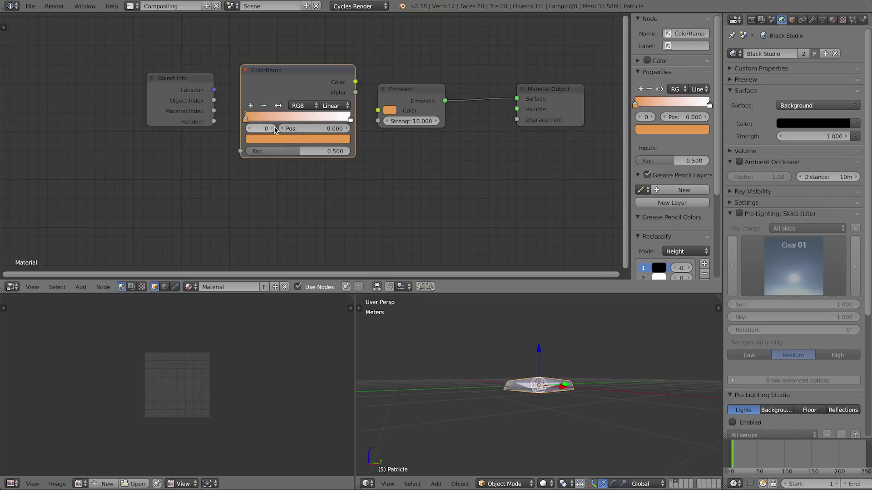
{"action": "left_click", "coordinate": [271, 129]}
{"action": "key", "text": "ctrl+v"}
{"action": "left_click", "coordinate": [287, 139]}
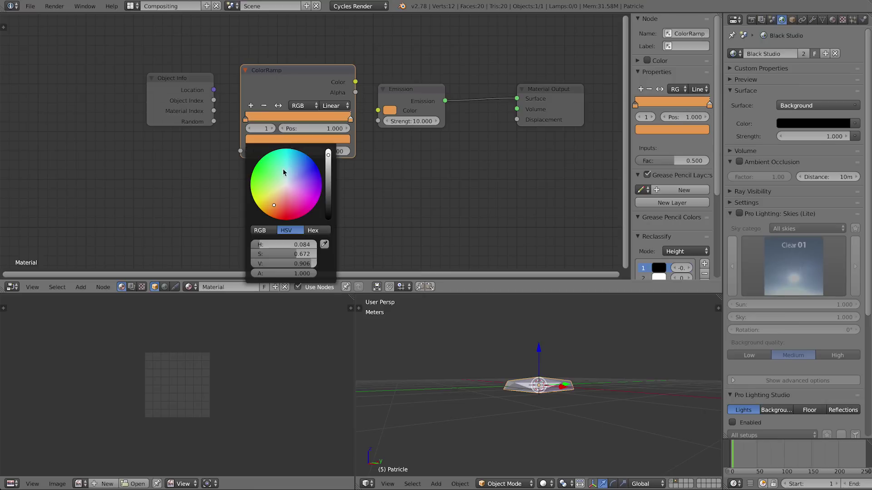
{"action": "left_click", "coordinate": [274, 196]}
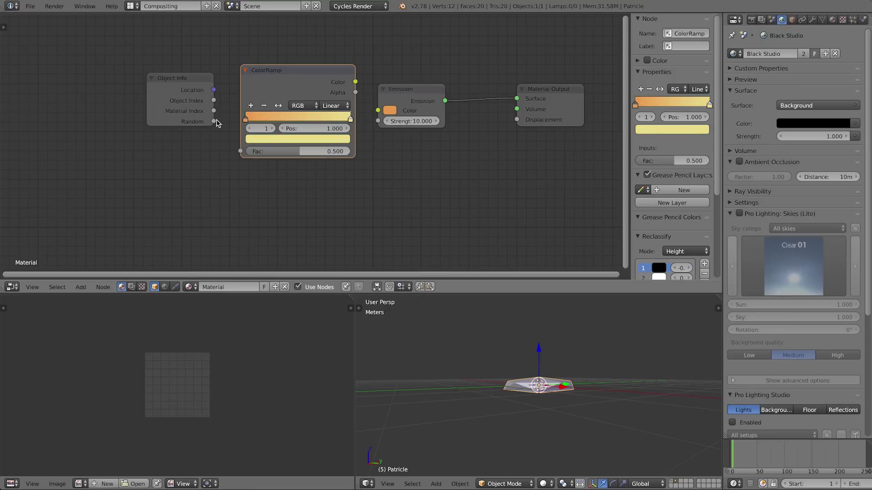
Link Object Info's Random output through the ColorRamp to the Emission color, and preview the camera view in rendered shading.
{"action": "left_click_drag", "start_coordinate": [214, 122], "coordinate": [242, 151]}
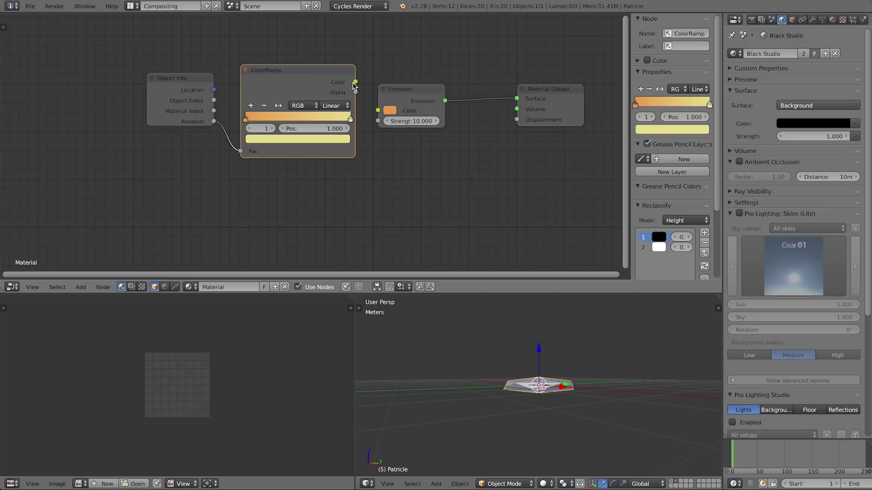
{"action": "left_click_drag", "start_coordinate": [356, 82], "coordinate": [378, 110]}
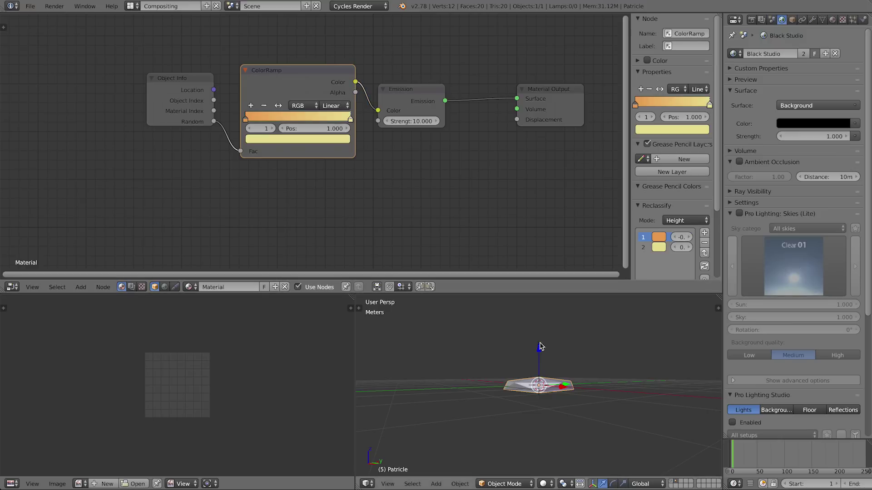
{"action": "key", "text": "KP_0"}
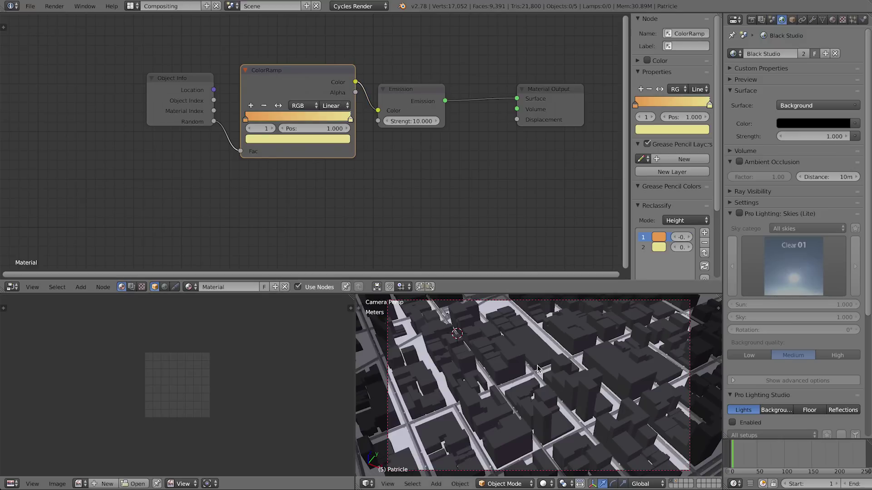
{"action": "key", "text": "shift+z"}
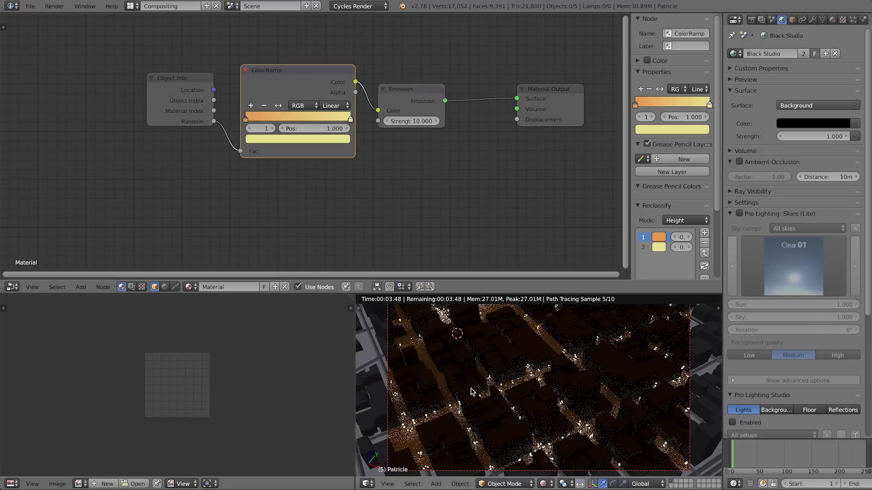
Switch the node editor to the scene's compositing nodes and enable Use Nodes.
{"action": "left_click", "coordinate": [131, 287]}
{"action": "left_click", "coordinate": [175, 289]}
{"action": "key", "text": "Home"}
Insert a Glare node between Render Layers and Composite and set its type to Fog Glow.
{"action": "key", "text": "shift+a"}
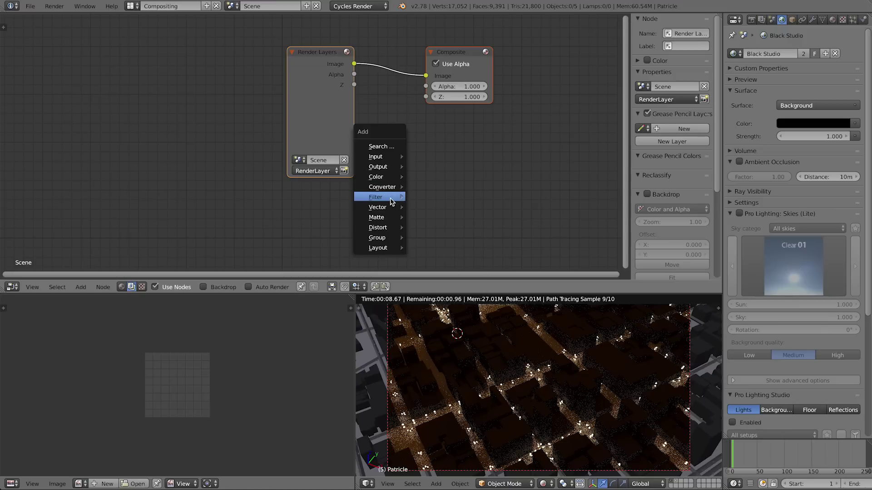
{"action": "mouse_move", "coordinate": [393, 198]}
{"action": "left_click", "coordinate": [448, 291]}
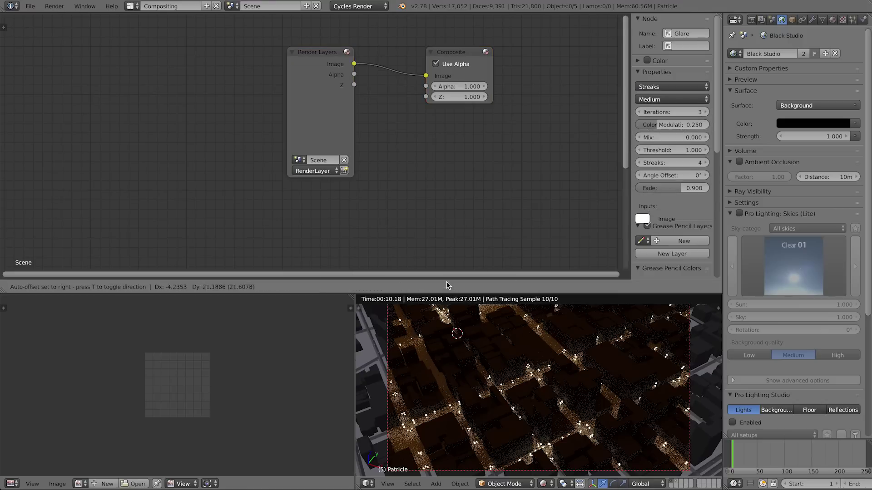
{"action": "left_click", "coordinate": [392, 74]}
{"action": "left_click", "coordinate": [414, 88]}
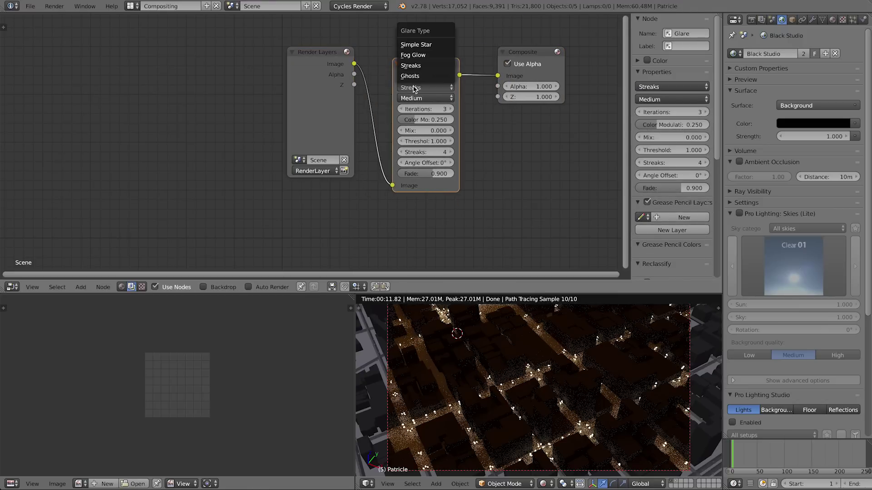
{"action": "left_click", "coordinate": [417, 56]}
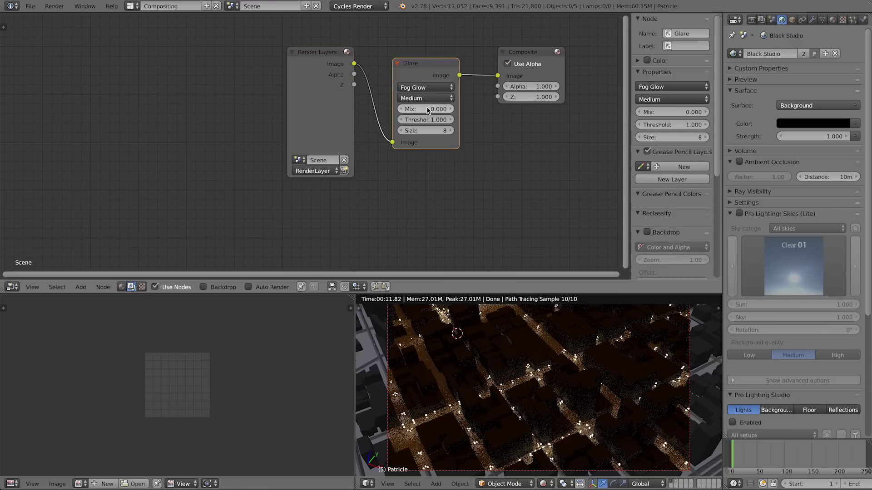